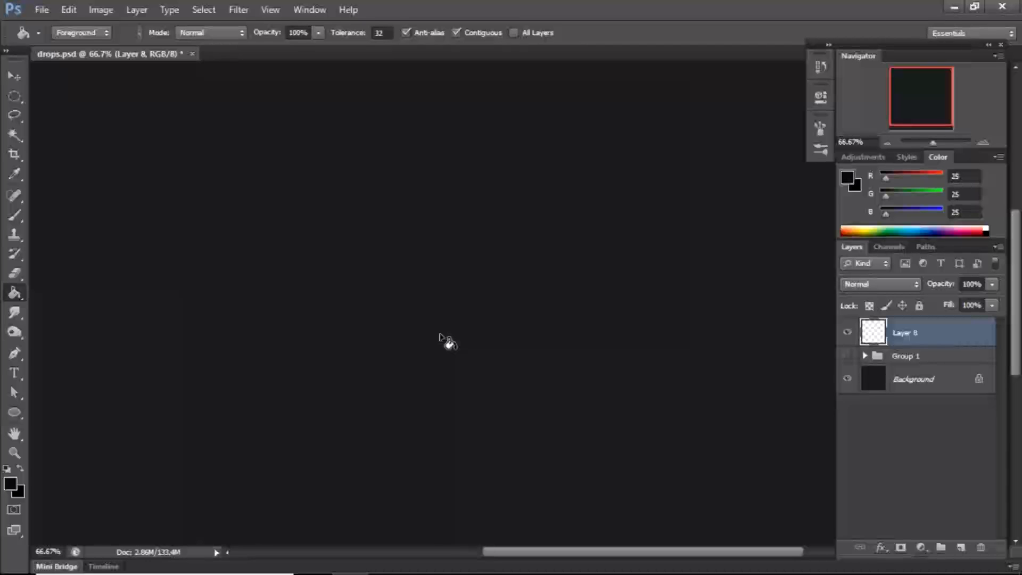
Activate the Brush tool, sample the canvas colour and set the foreground colour to #1d1d1d
key("b")
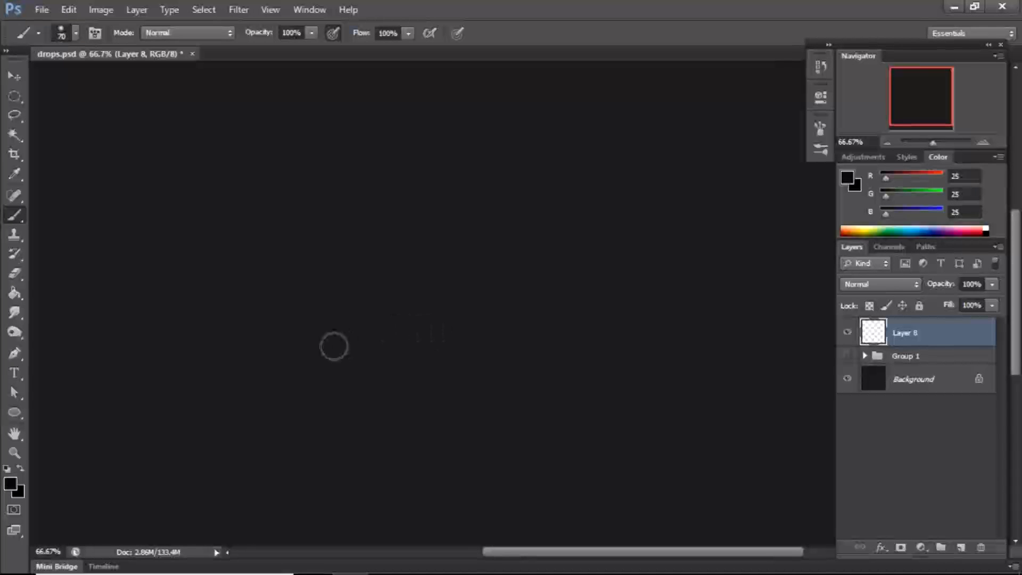
mouse_move(341, 310)
left_mouse_down()
mouse_move(366, 252)
mouse_move(418, 246)
mouse_move(445, 219)
left_mouse_up()
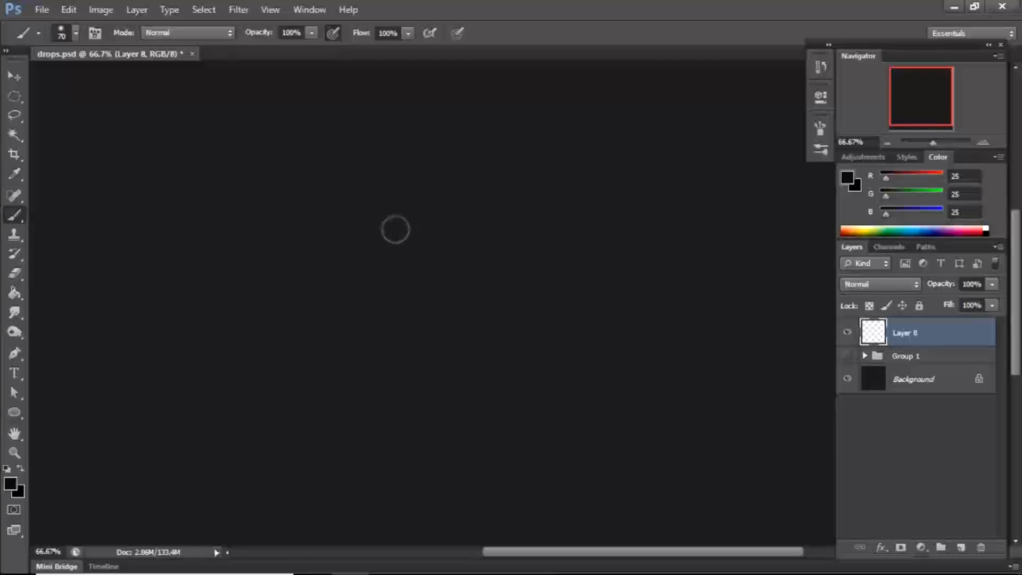
key("i")
left_click(385, 238)
key("b")
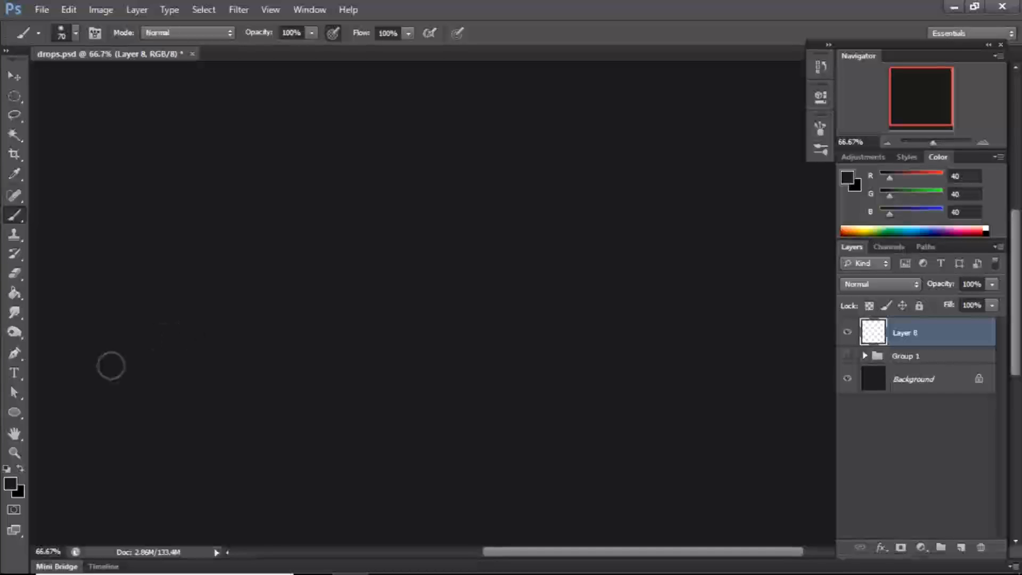
left_click(10, 483)
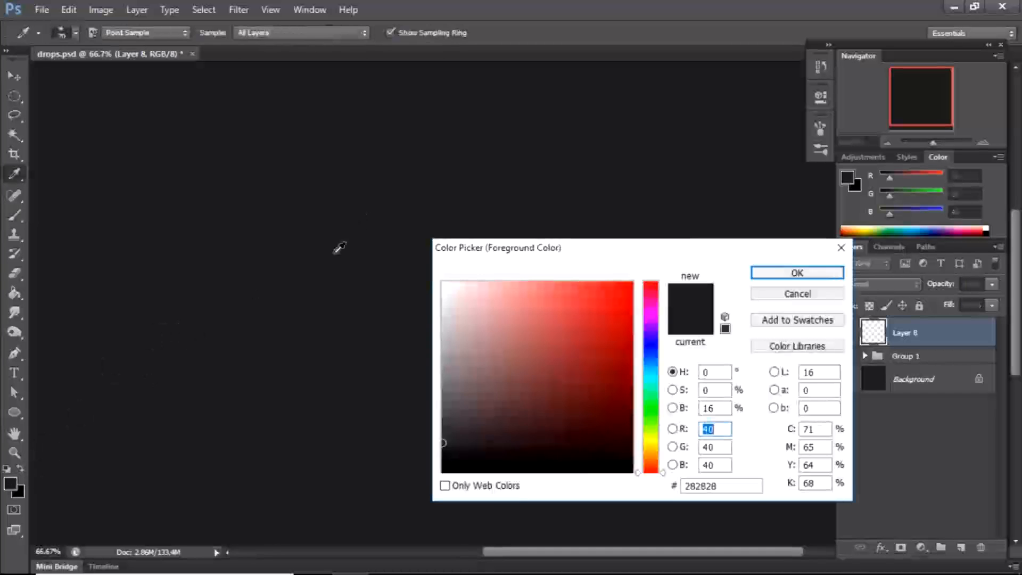
left_click_drag(441, 445, 444, 451)
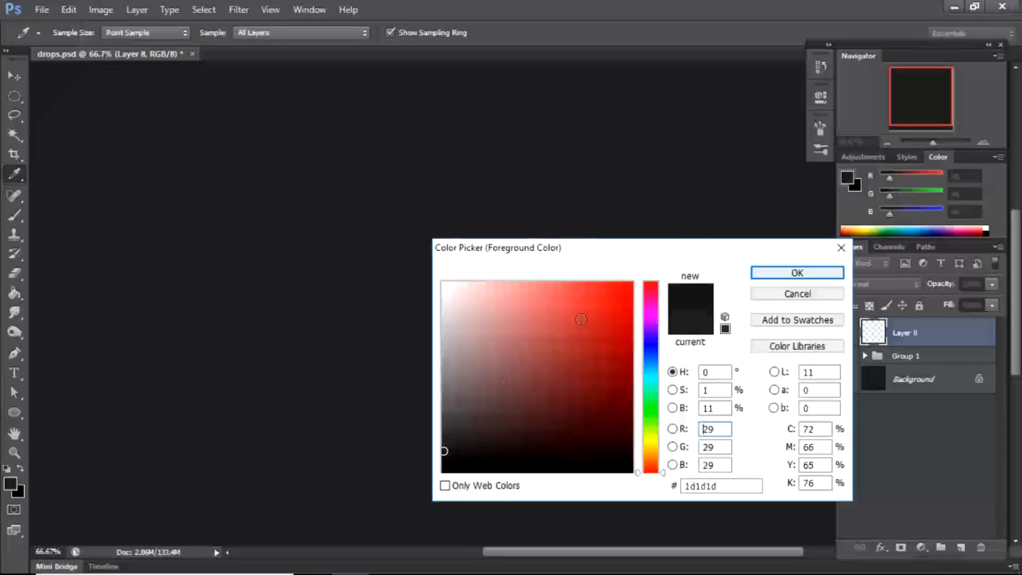
left_click(756, 271)
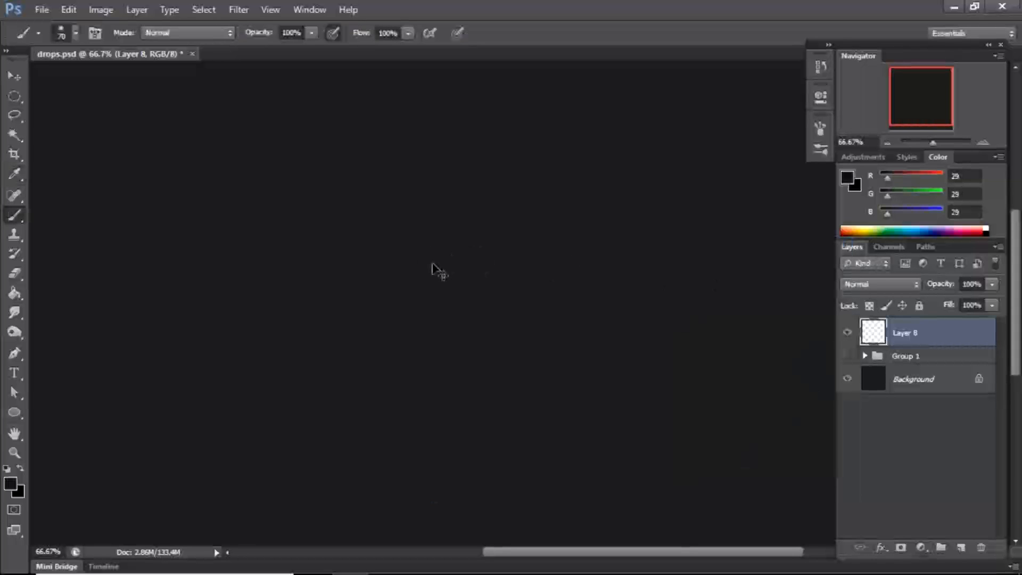
Reduce the brush size to 1 px and try painting and erasing a small mark on Layer 8
key("ctrl+plus")
left_click_drag(418, 301, 405, 385)
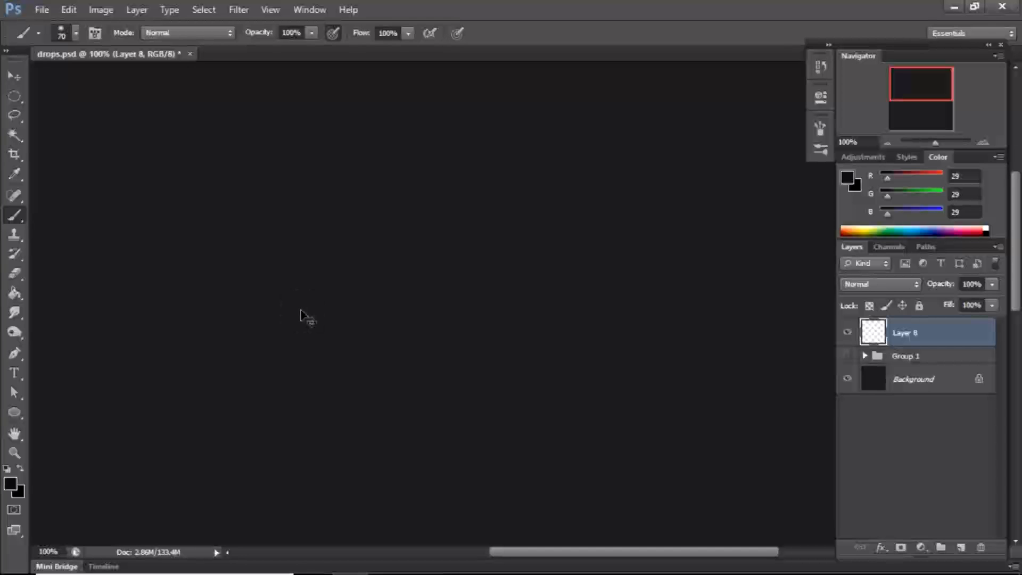
key("ctrl+plus")
left_click_drag(314, 319, 518, 271)
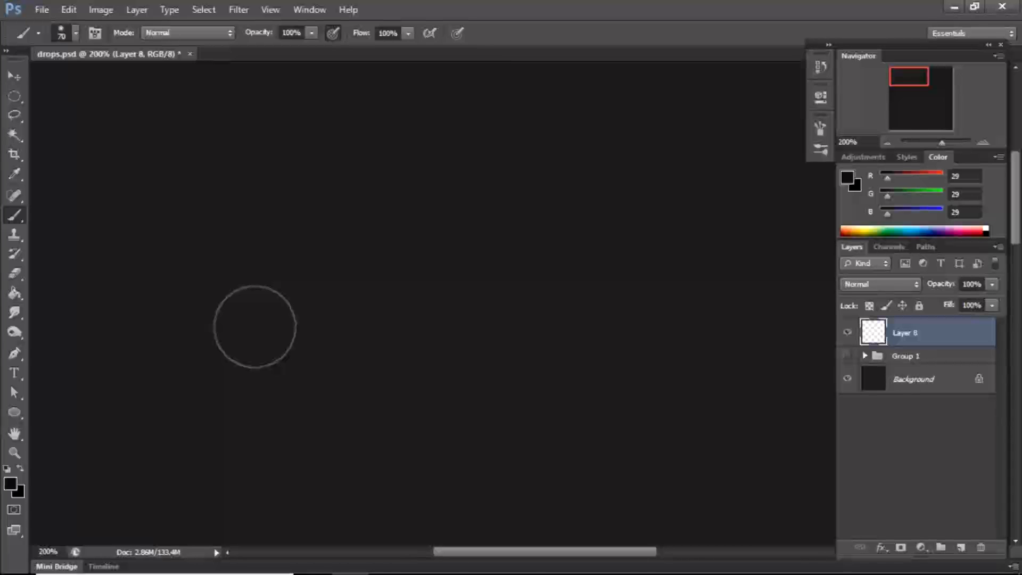
key("bracketleft")
key("bracketleft")
key("bracketleft")
key("bracketleft")
key("bracketleft")
key("bracketleft")
key("bracketleft")
key("bracketleft")
key("bracketleft")
key("bracketleft")
key("bracketleft")
key("bracketleft")
key("bracketleft")
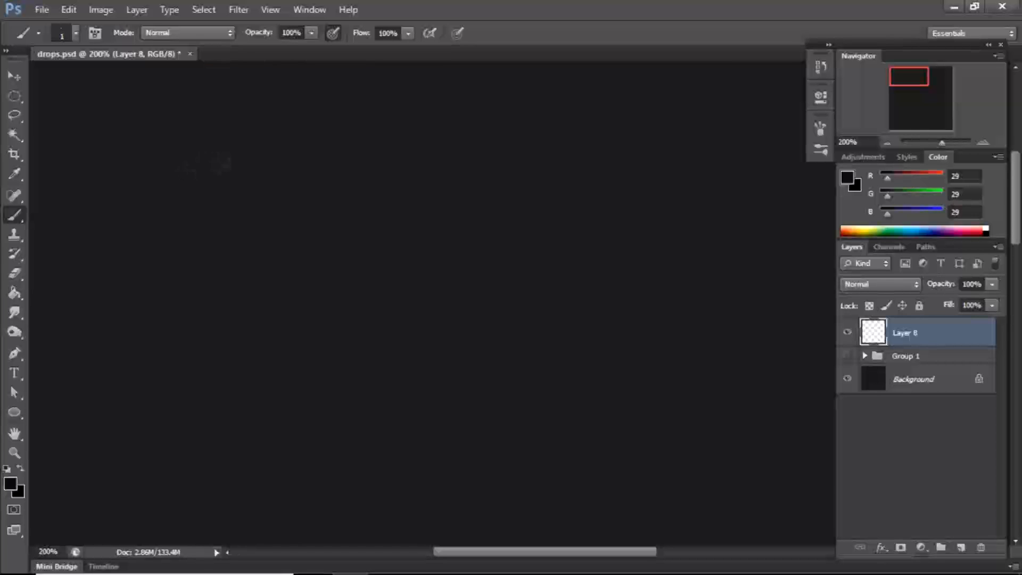
left_click(174, 176)
key("e")
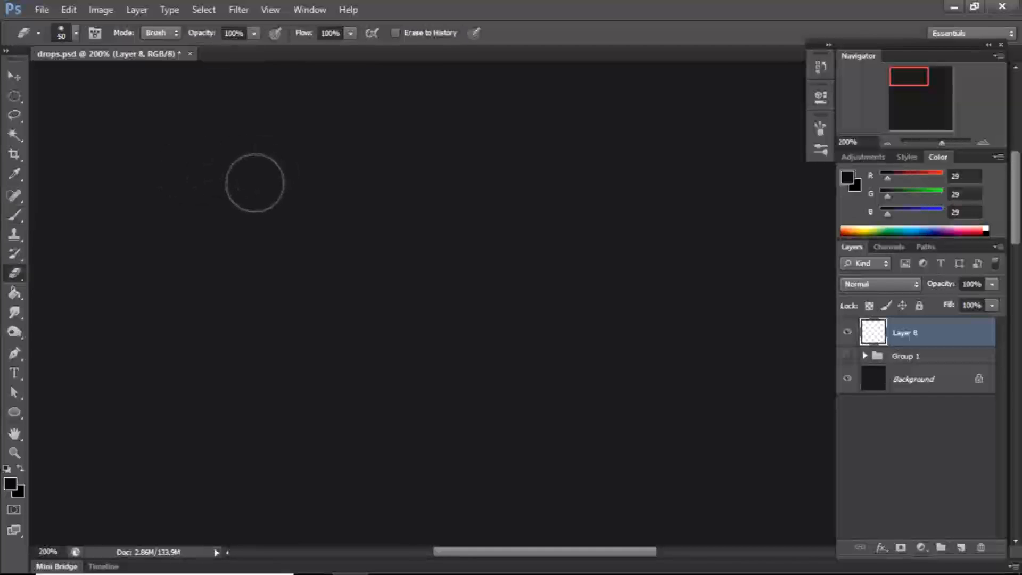
key("b")
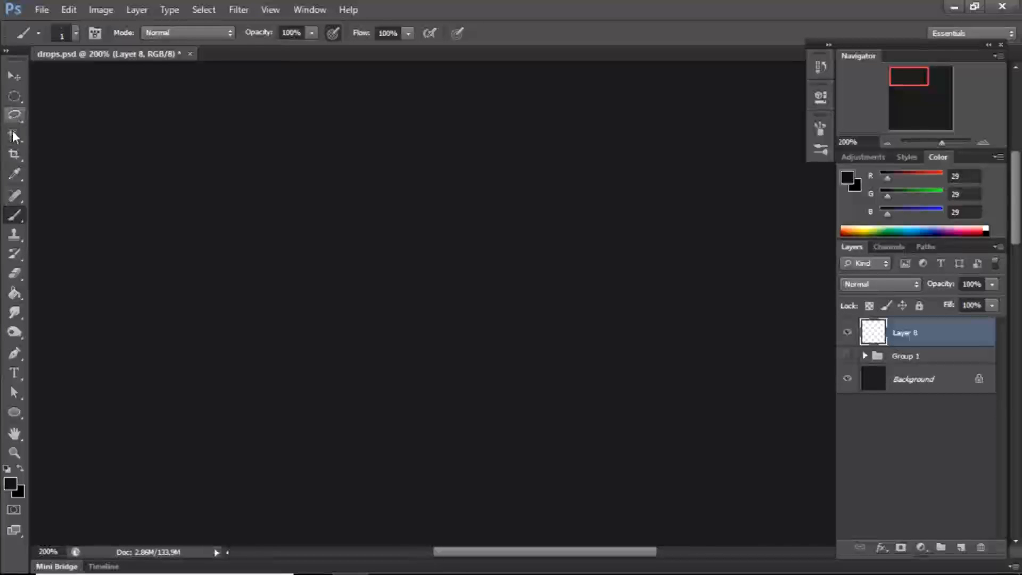
Draw a closed, curved drop outline about 46 px wide and 20 px high with the Pen tool in Shape mode
key("p")
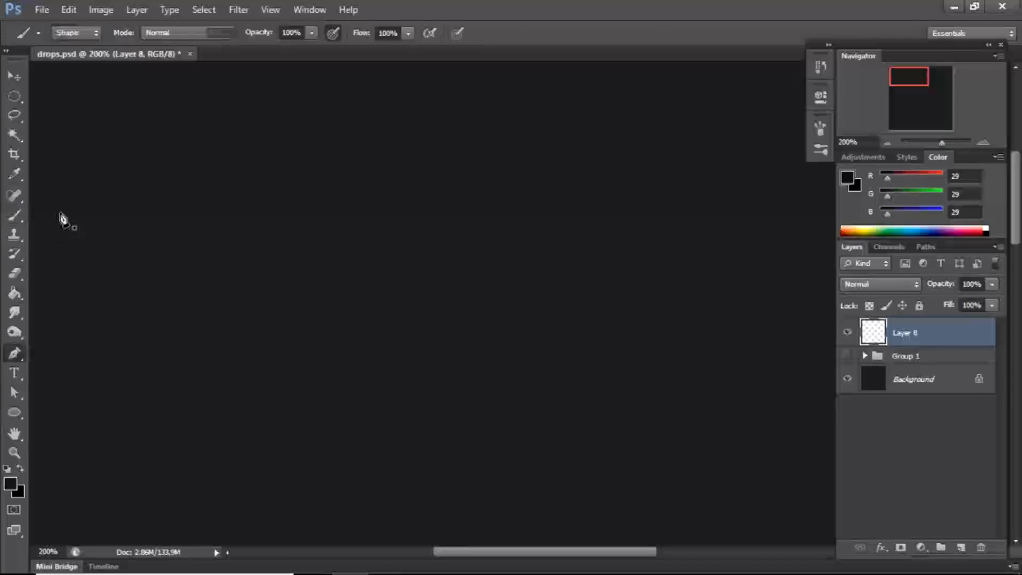
left_click(187, 193)
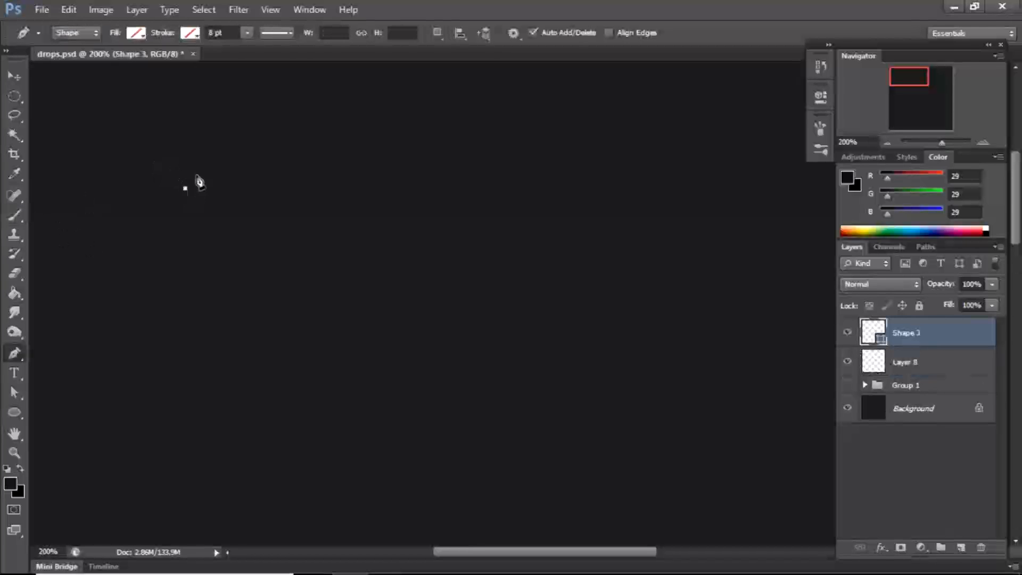
mouse_move(184, 188)
left_mouse_down()
mouse_move(228, 177)
mouse_move(251, 217)
mouse_move(211, 201)
mouse_move(180, 205)
mouse_move(186, 187)
left_mouse_up()
left_click(220, 205)
left_click(184, 189)
key("Return")
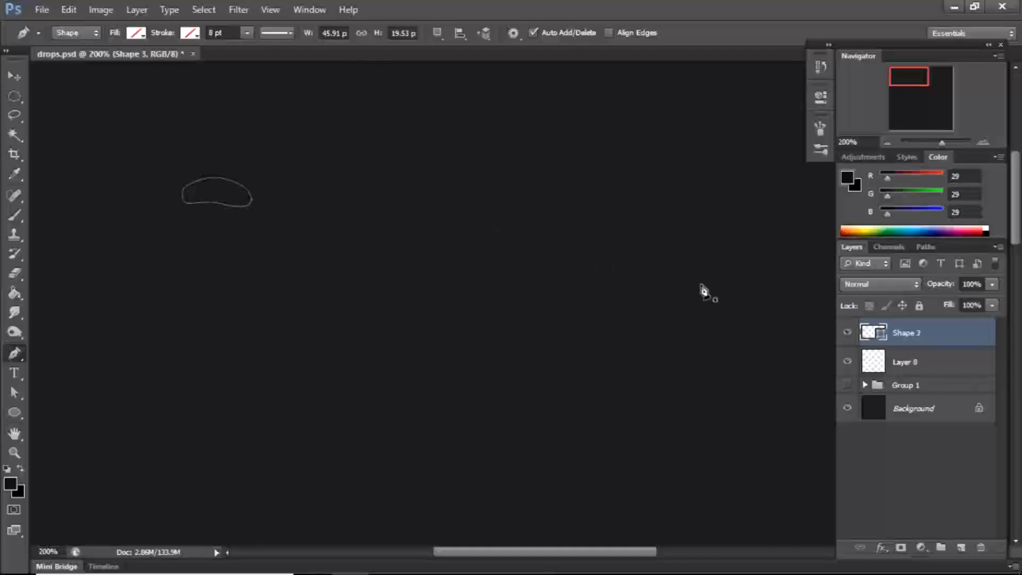
Hide Layer 8 and add a new empty layer directly beneath the drop shape's layer
left_click(847, 362)
left_click(944, 367)
left_click(940, 344)
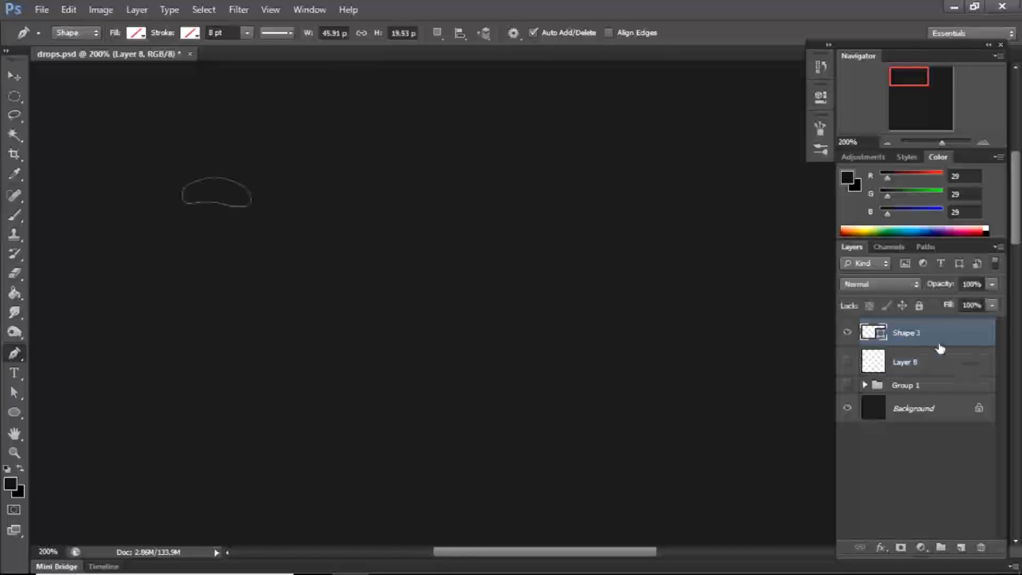
left_click(961, 548)
left_click_drag(922, 337, 924, 366)
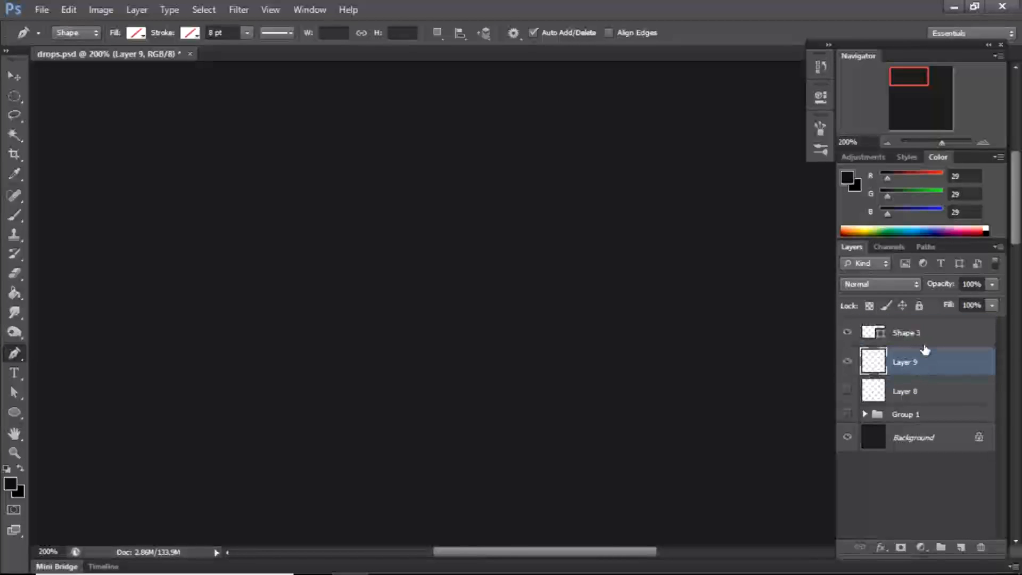
Load the drop outline as a selection and set the foreground colour to dark grey #3d3d3d
left_click(871, 335, "ctrl")
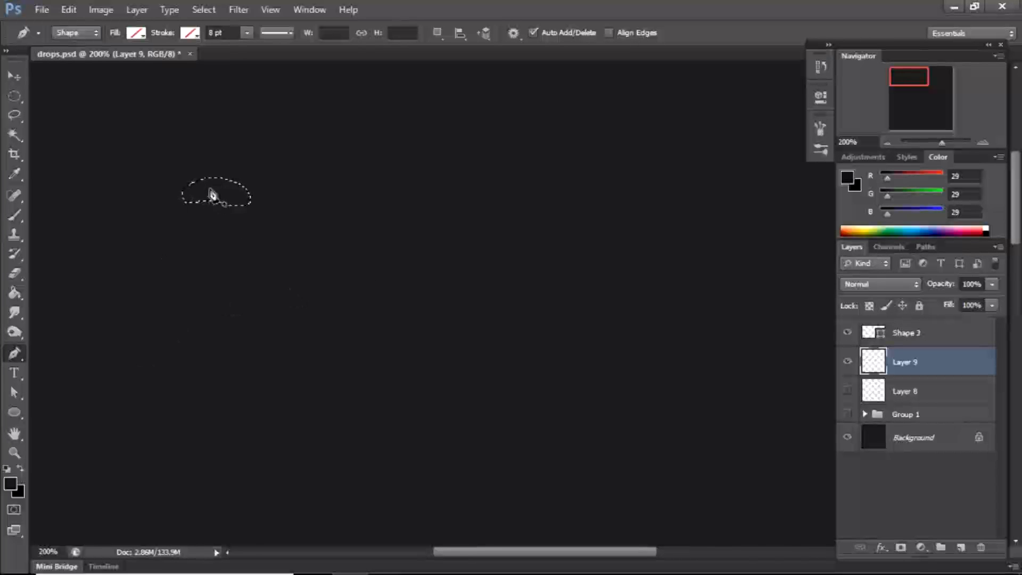
key("b")
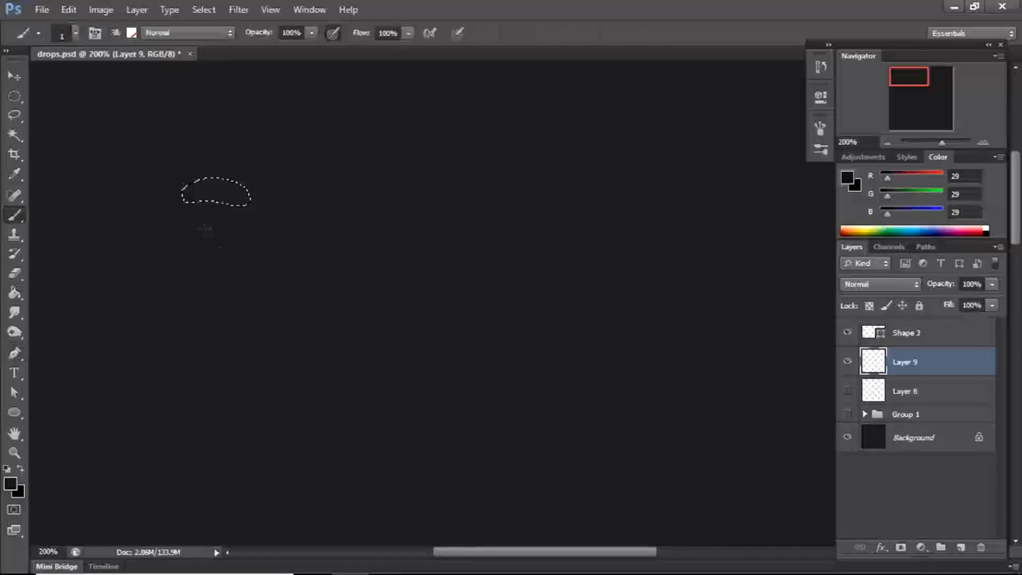
left_click(14, 486)
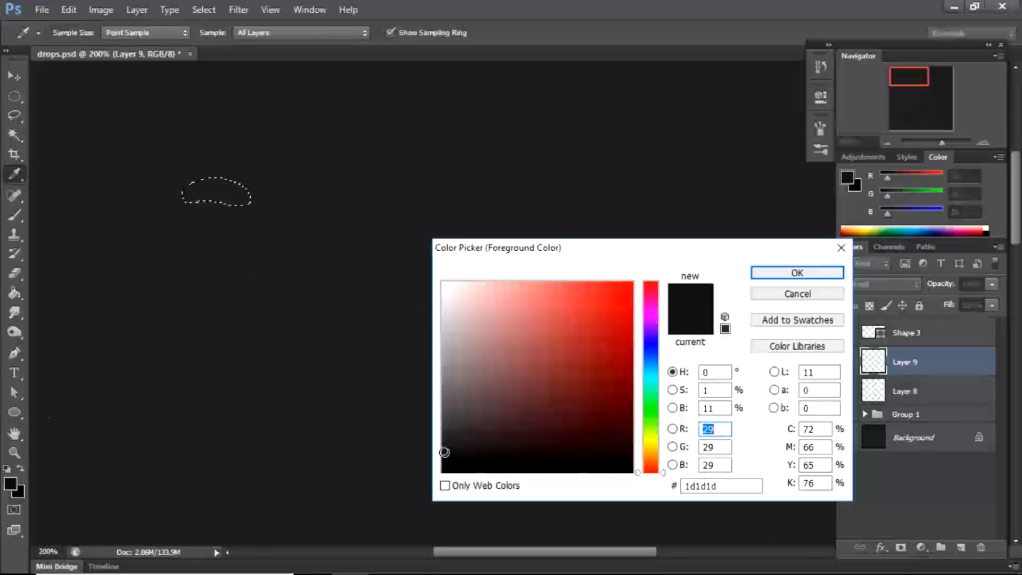
left_click(302, 297)
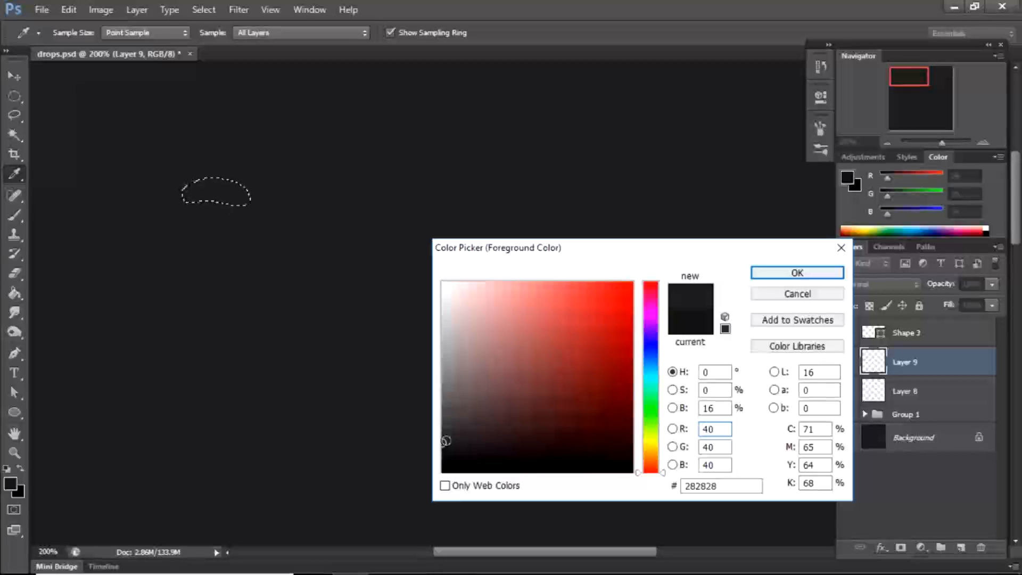
left_click_drag(443, 444, 443, 427)
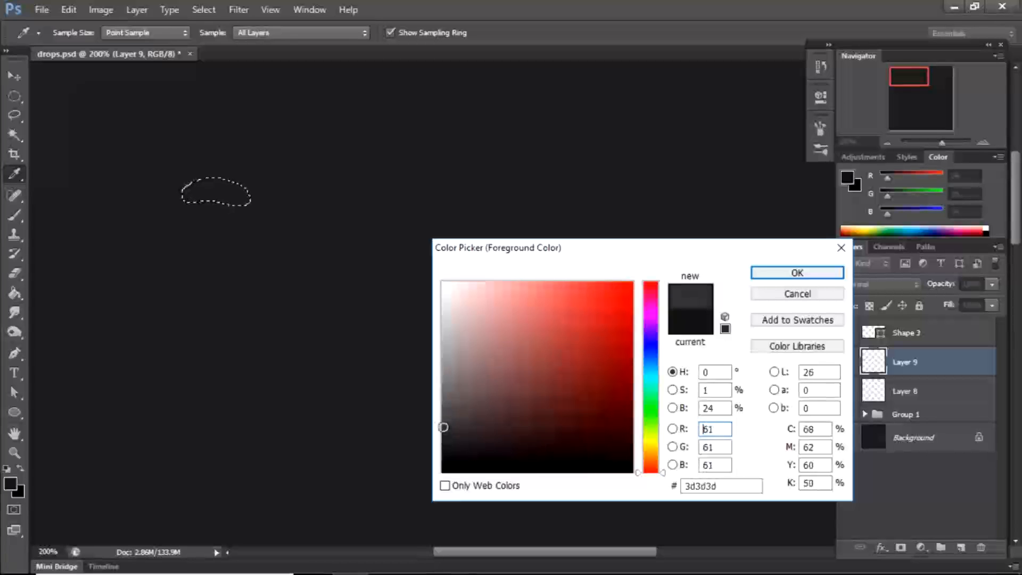
left_click(766, 273)
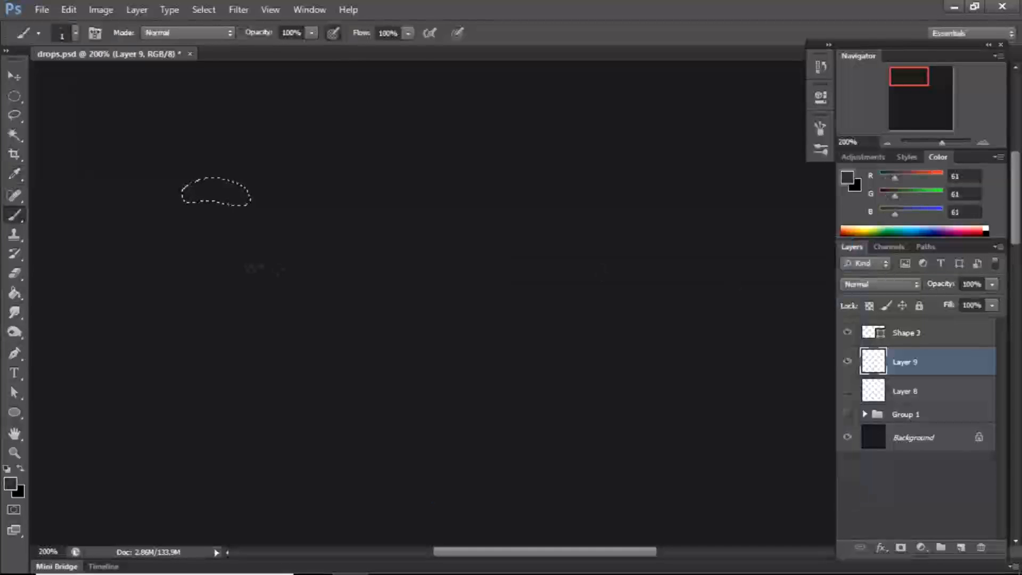
Enlarge the brush to 30 px and paint soft dark grey shading inside the drop selection on Layer 9
key("bracketright")
key("bracketright")
key("bracketright")
key("bracketright")
key("bracketright")
key("bracketright")
key("bracketright")
key("bracketright")
key("bracketright")
key("bracketright")
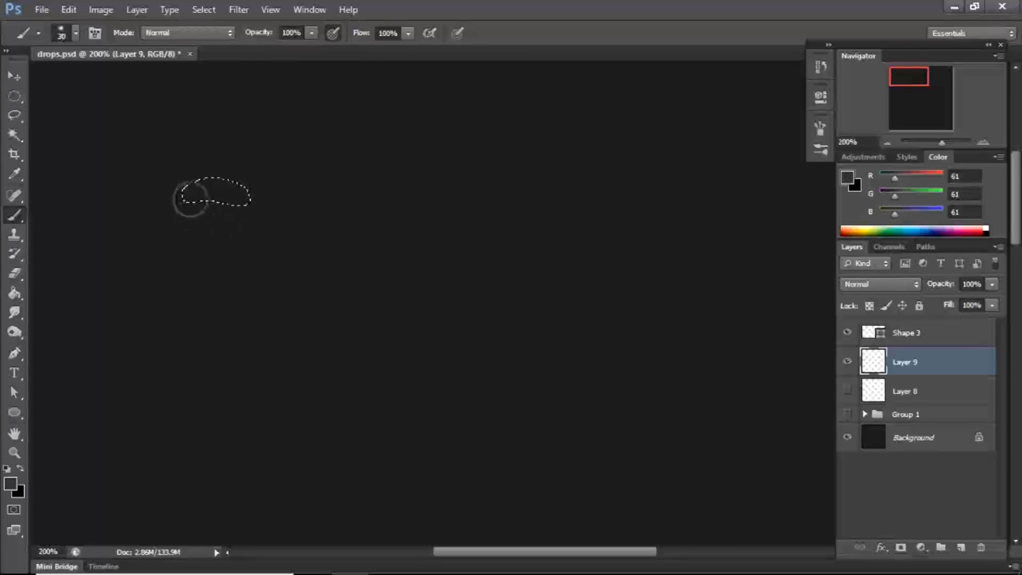
mouse_move(204, 205)
left_mouse_down()
mouse_move(263, 205)
mouse_move(189, 212)
mouse_move(277, 189)
left_mouse_up()
mouse_move(141, 217)
left_mouse_down()
mouse_move(195, 221)
mouse_move(287, 188)
mouse_move(168, 217)
mouse_move(231, 239)
mouse_move(162, 241)
mouse_move(361, 260)
mouse_move(298, 262)
mouse_move(350, 261)
mouse_move(291, 262)
left_mouse_up()
key("ctrl+plus")
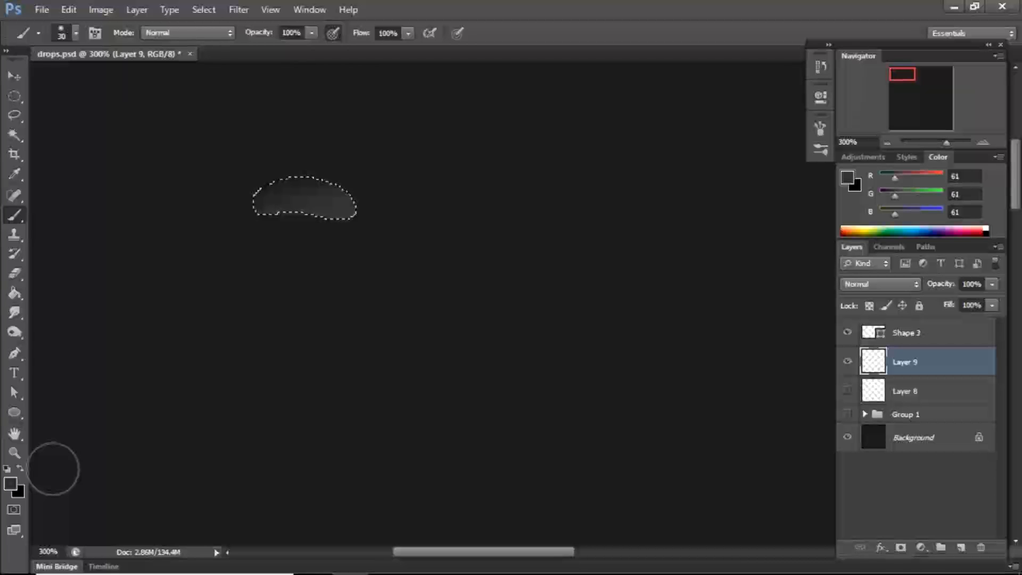
Set the foreground colour to #5b5a5a and brush lighter shading along the lower edge of the drop
left_click(9, 484)
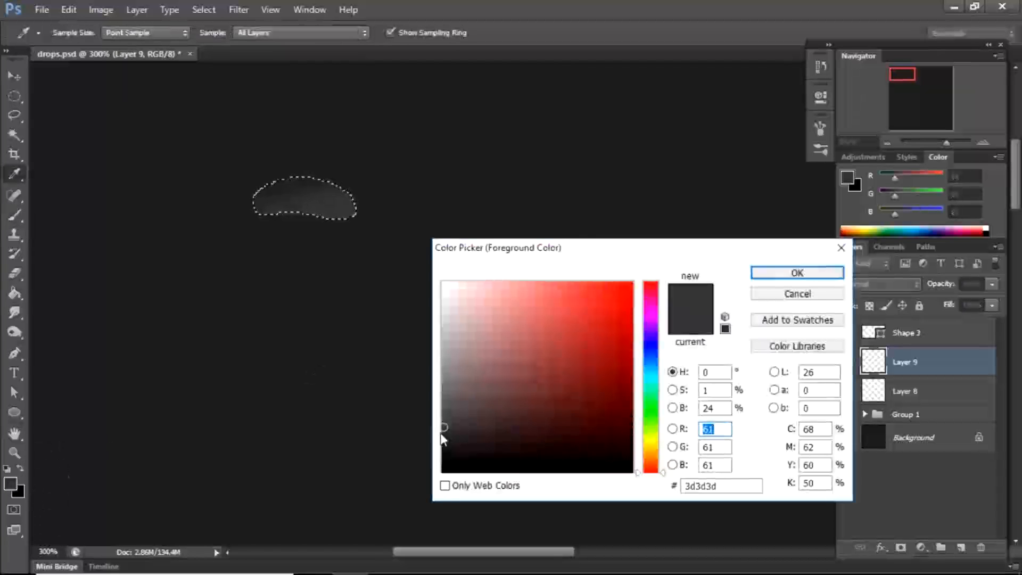
left_click_drag(443, 426, 445, 405)
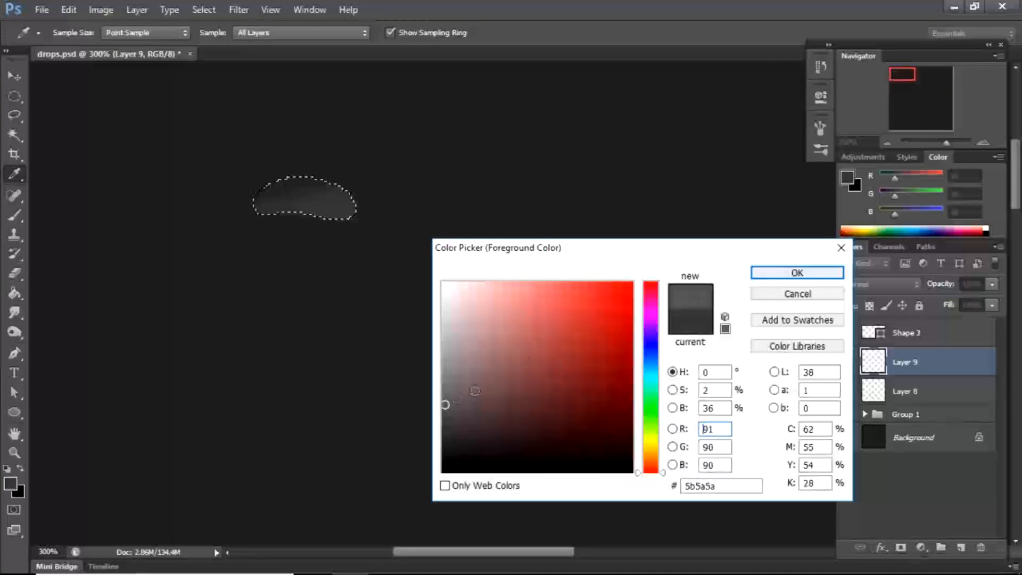
left_click(797, 273)
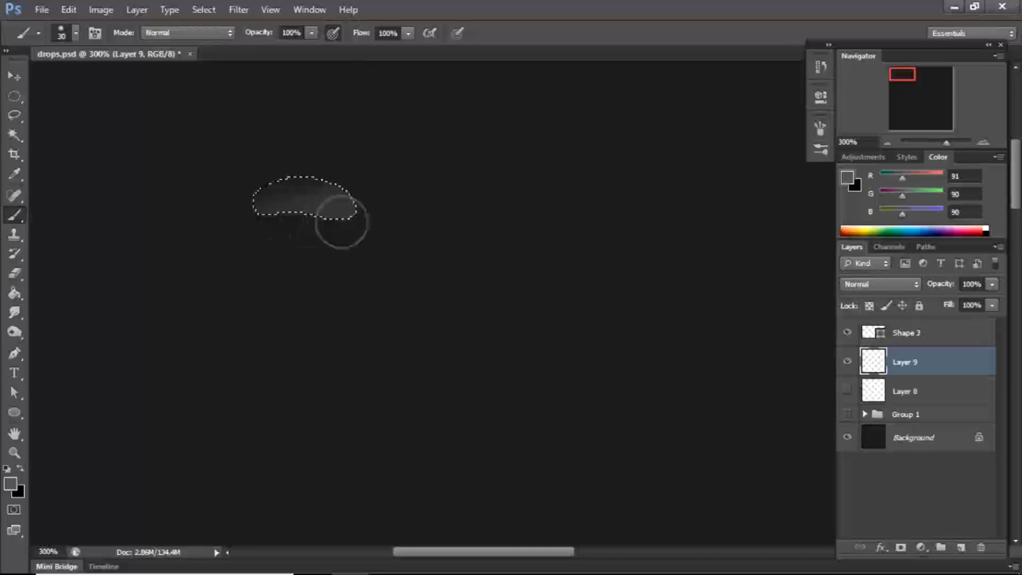
mouse_move(340, 236)
left_mouse_down()
mouse_move(232, 251)
mouse_move(361, 219)
mouse_move(315, 236)
left_mouse_up()
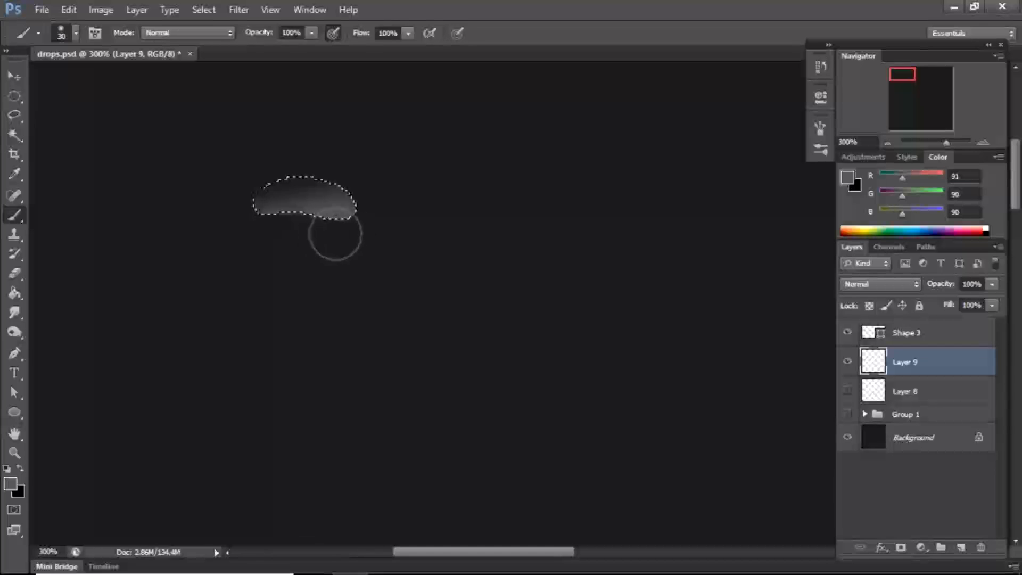
mouse_move(261, 235)
left_mouse_down()
mouse_move(344, 237)
mouse_move(298, 244)
left_mouse_up()
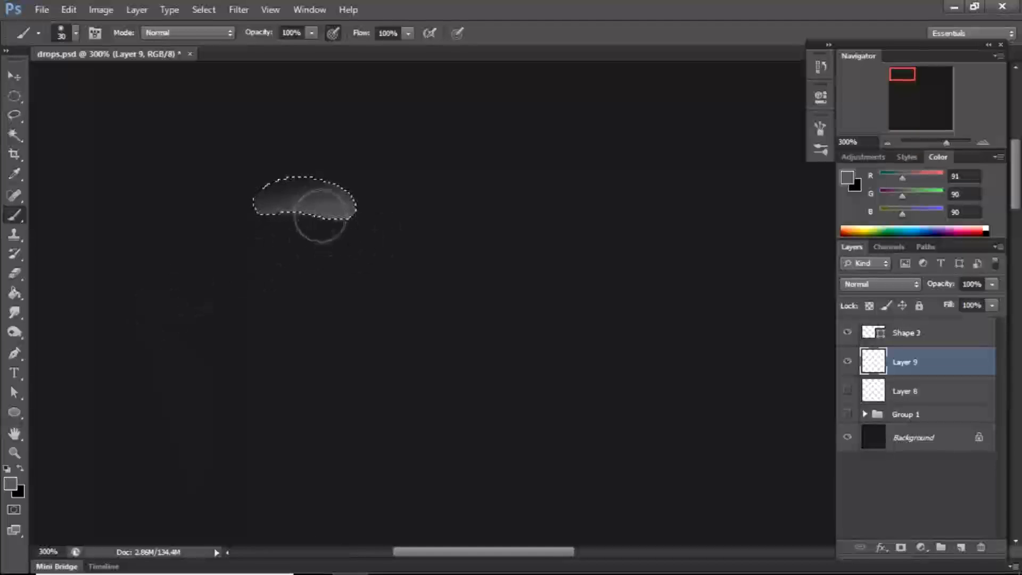
Set the foreground colour to #7b7979 and brighten the drop's lower edge with the brush
left_click(10, 483)
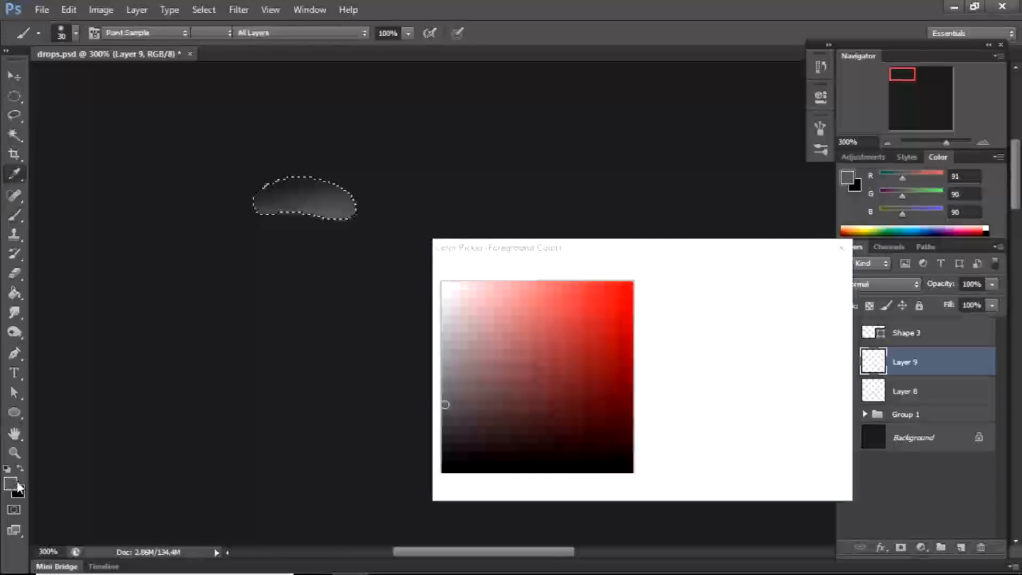
left_click_drag(445, 403, 444, 381)
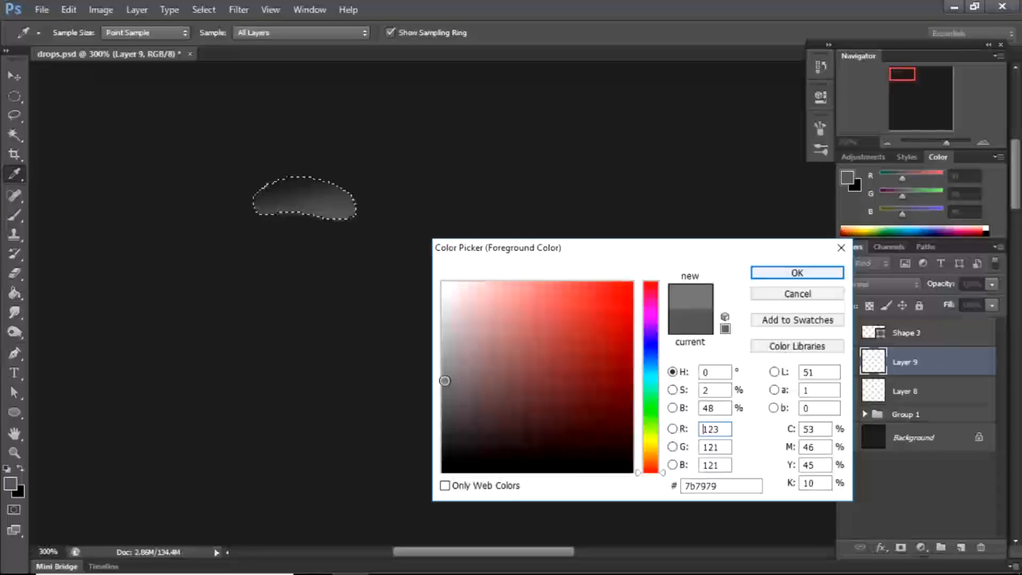
left_click(761, 273)
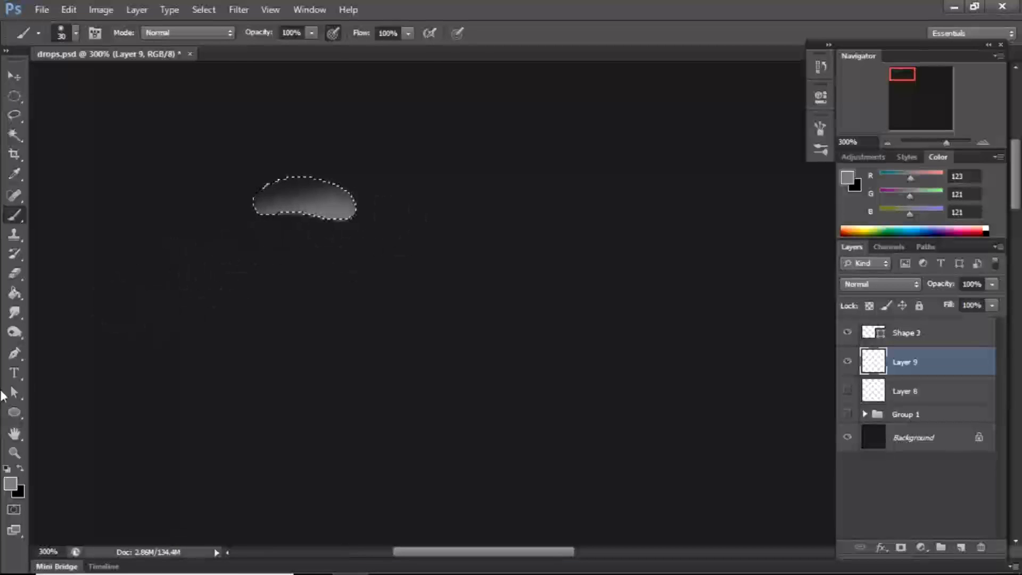
Set the foreground colour to #a1a0a0 and brush a brighter glow onto the drop's lower-right end
left_click(10, 484)
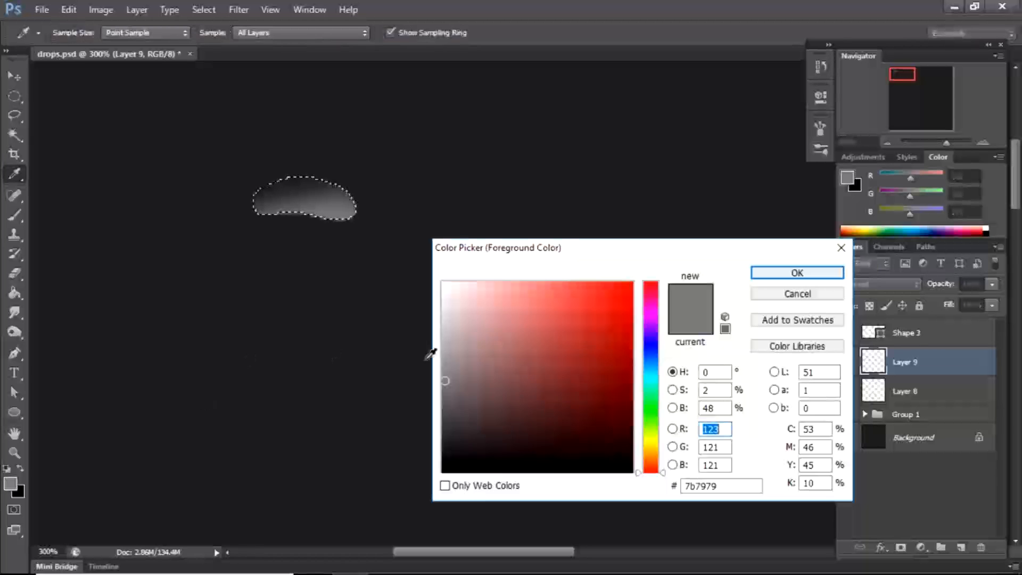
left_click_drag(444, 371, 444, 352)
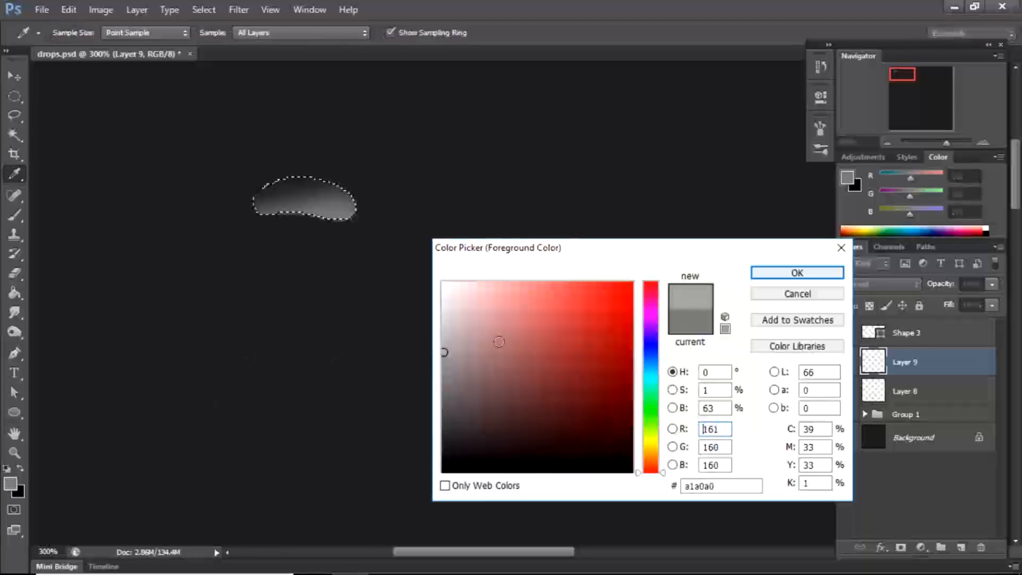
left_click(799, 273)
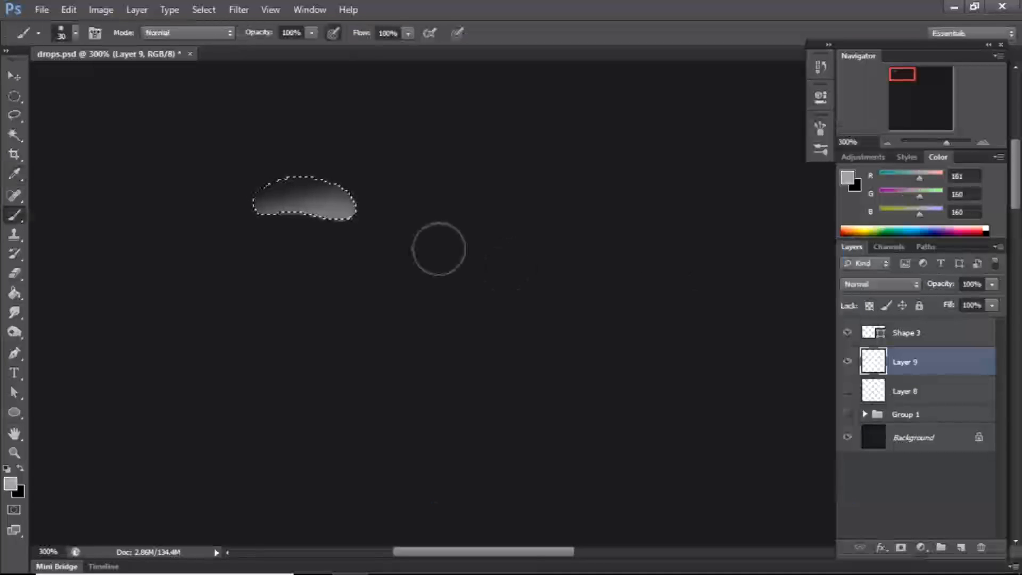
mouse_move(347, 232)
left_mouse_down()
mouse_move(300, 249)
mouse_move(368, 230)
mouse_move(279, 261)
mouse_move(341, 236)
left_mouse_up()
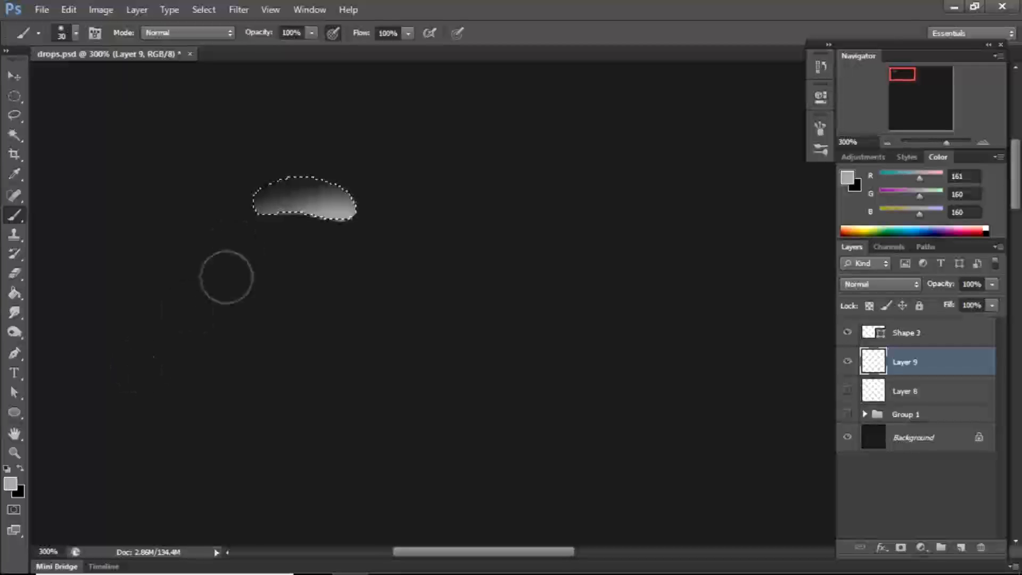
Set the foreground colour to #1f1f1f and brush dark shading along the drop's upper-left edge
key("ctrl+plus")
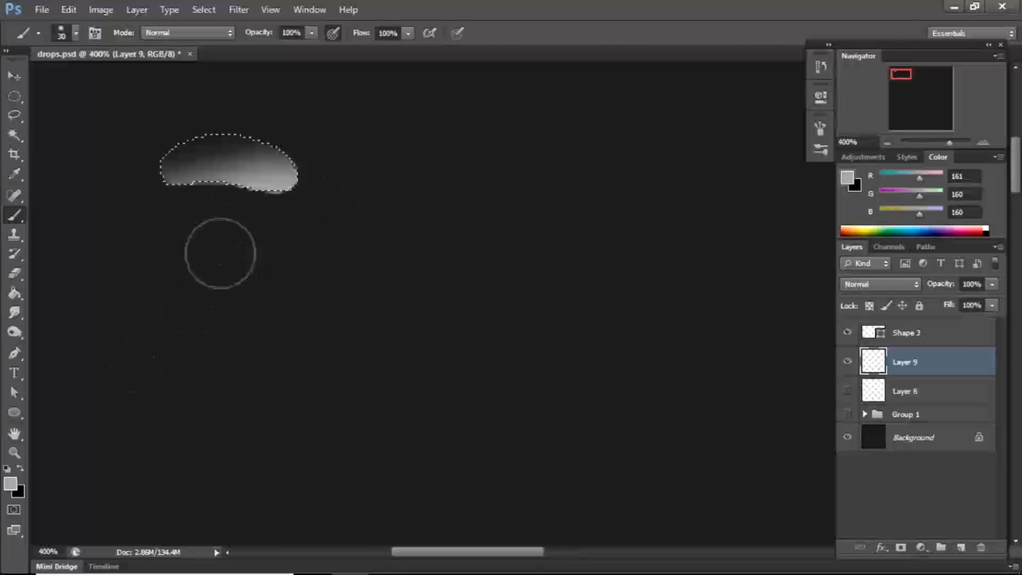
left_click_drag(222, 253, 288, 287)
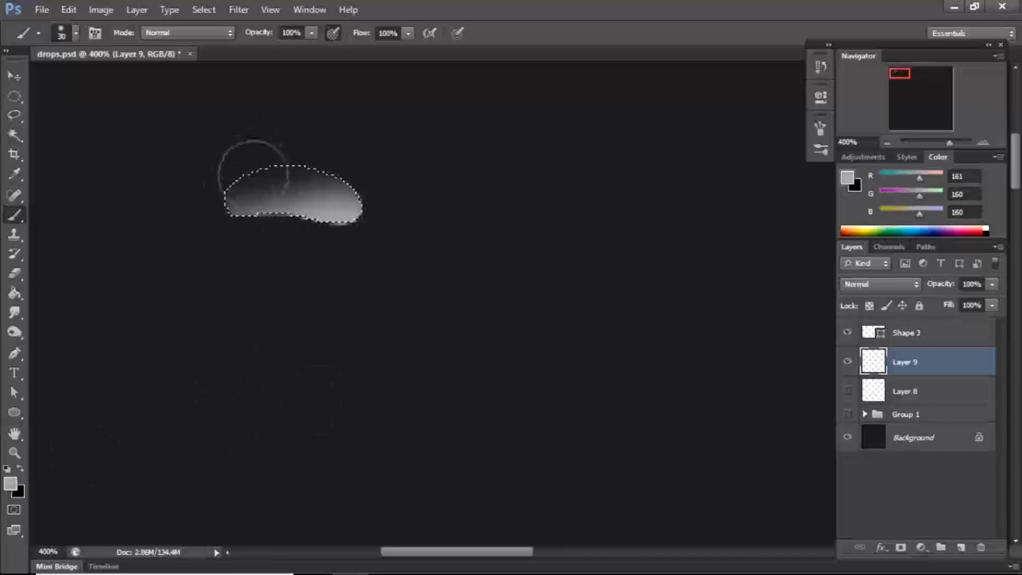
key("i")
left_click(299, 322)
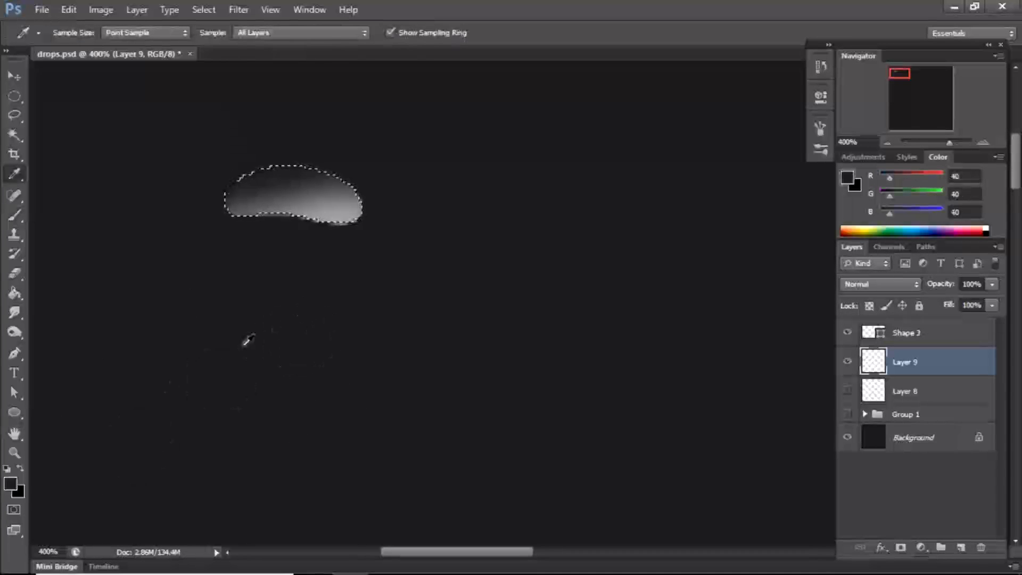
left_click(10, 482)
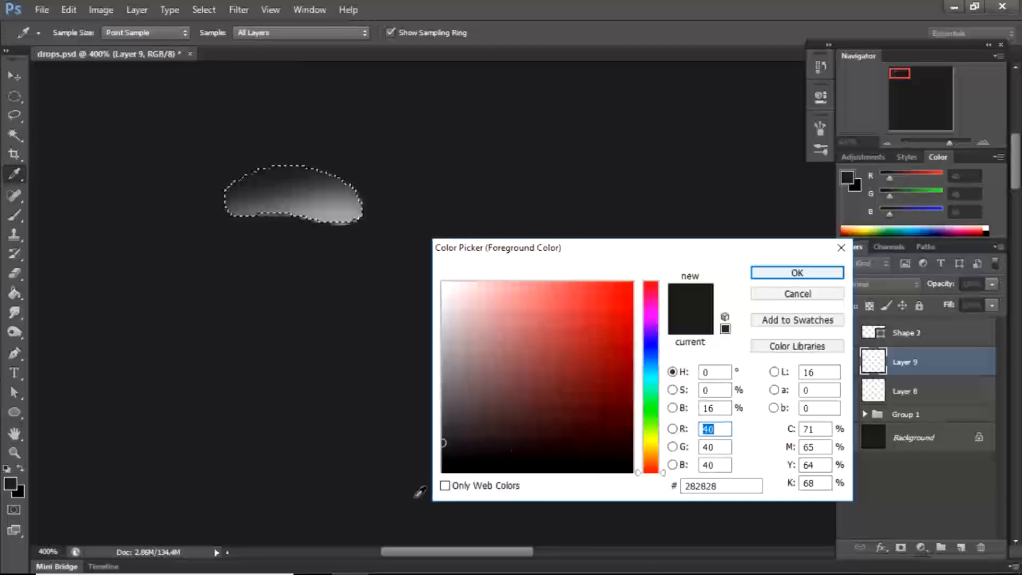
left_click_drag(444, 443, 445, 450)
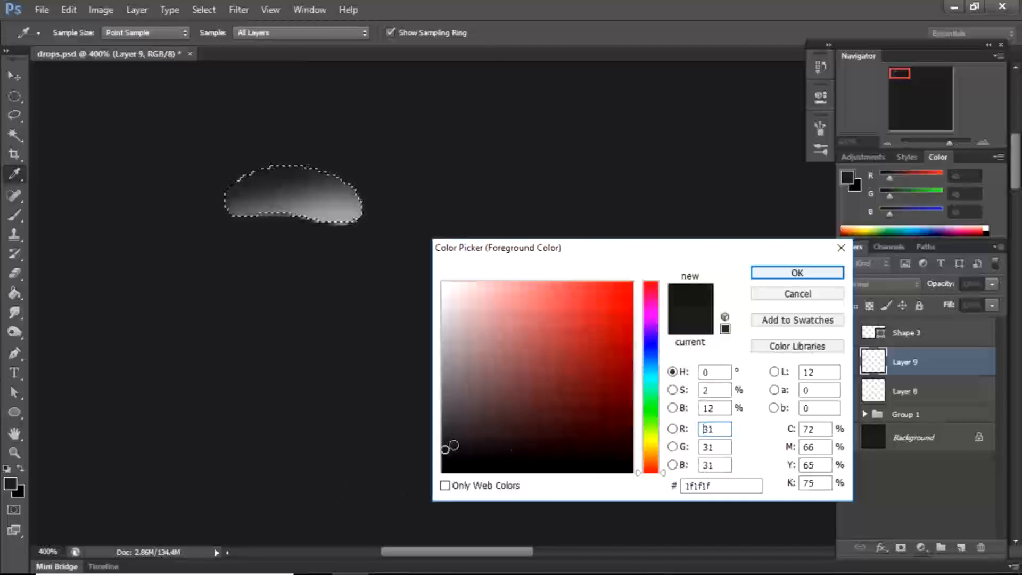
left_click(754, 274)
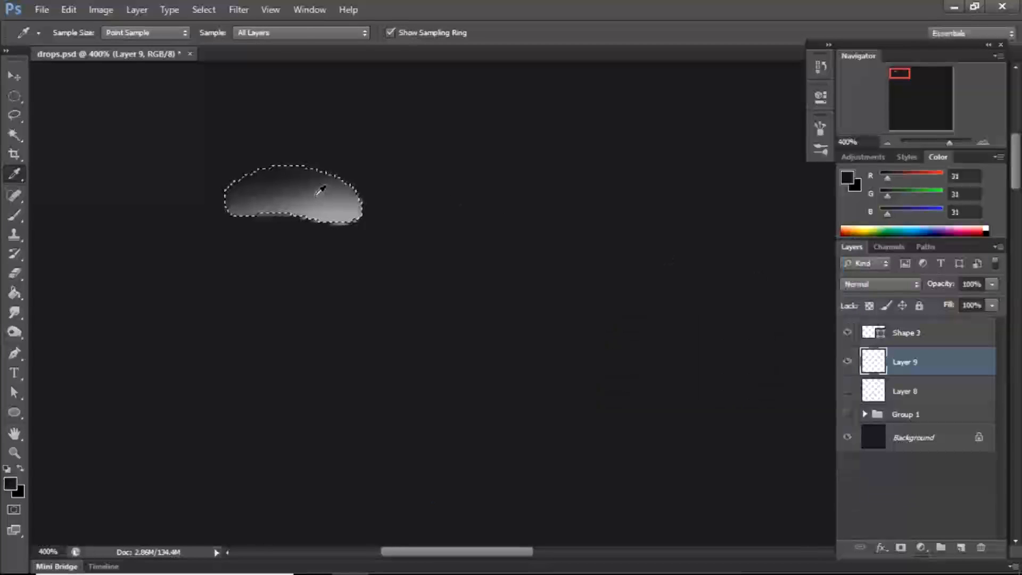
key("b")
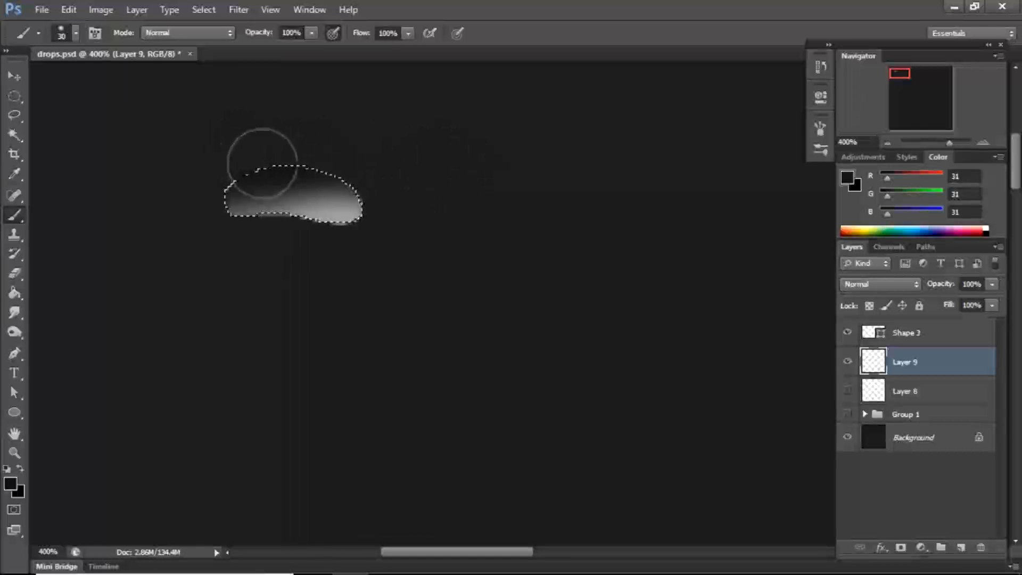
Set the foreground colour to #131313 and darken the upper part of the drop with the brush
left_click(11, 486)
left_click_drag(446, 447, 445, 456)
left_click(772, 272)
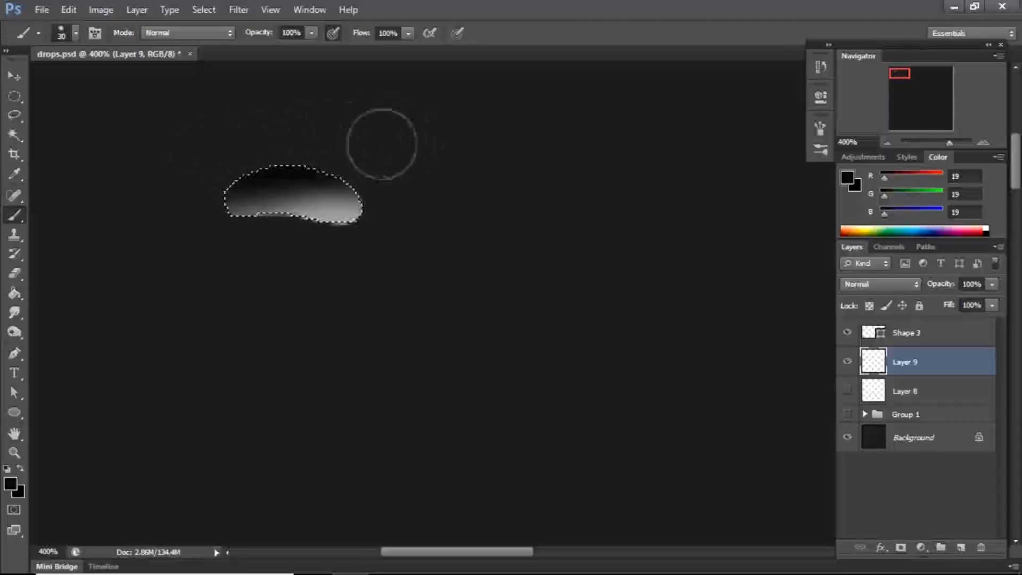
Set the foreground colour to #090909 and brush near-black shading along the drop's top edge
left_click(10, 484)
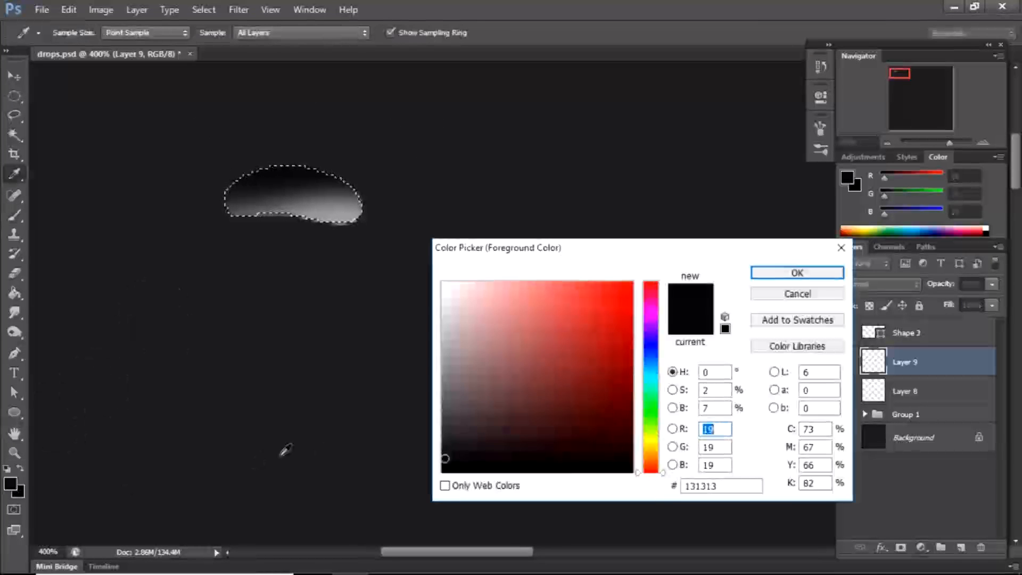
left_click_drag(445, 463, 445, 466)
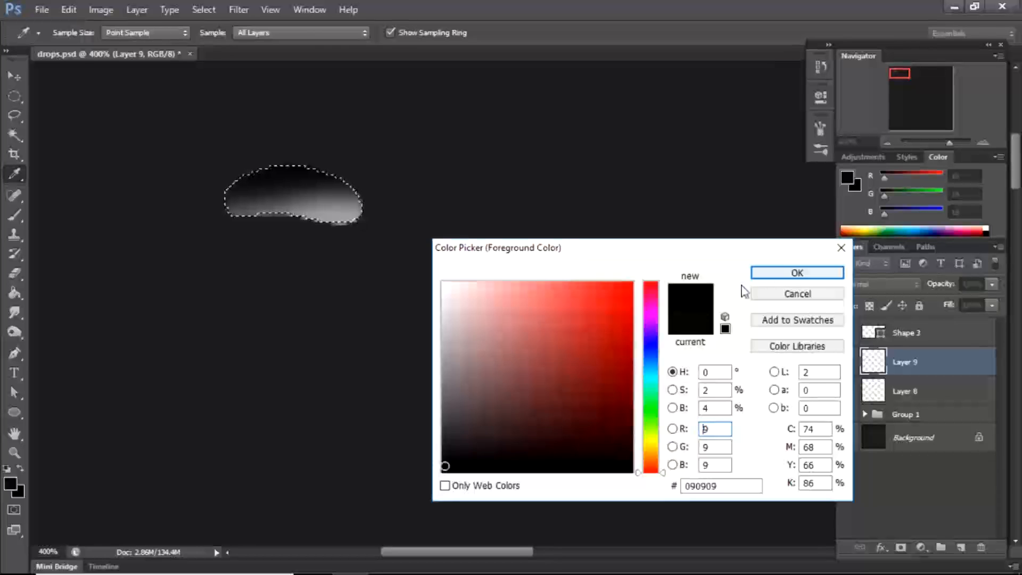
left_click(797, 272)
mouse_move(361, 117)
left_mouse_down()
mouse_move(232, 150)
mouse_move(321, 123)
mouse_move(248, 151)
mouse_move(326, 133)
mouse_move(308, 140)
mouse_move(365, 134)
mouse_move(307, 140)
mouse_move(428, 152)
mouse_move(252, 145)
mouse_move(355, 124)
mouse_move(467, 148)
mouse_move(444, 166)
mouse_move(340, 176)
mouse_move(555, 249)
mouse_move(372, 260)
mouse_move(251, 230)
mouse_move(239, 238)
mouse_move(270, 190)
left_mouse_up()
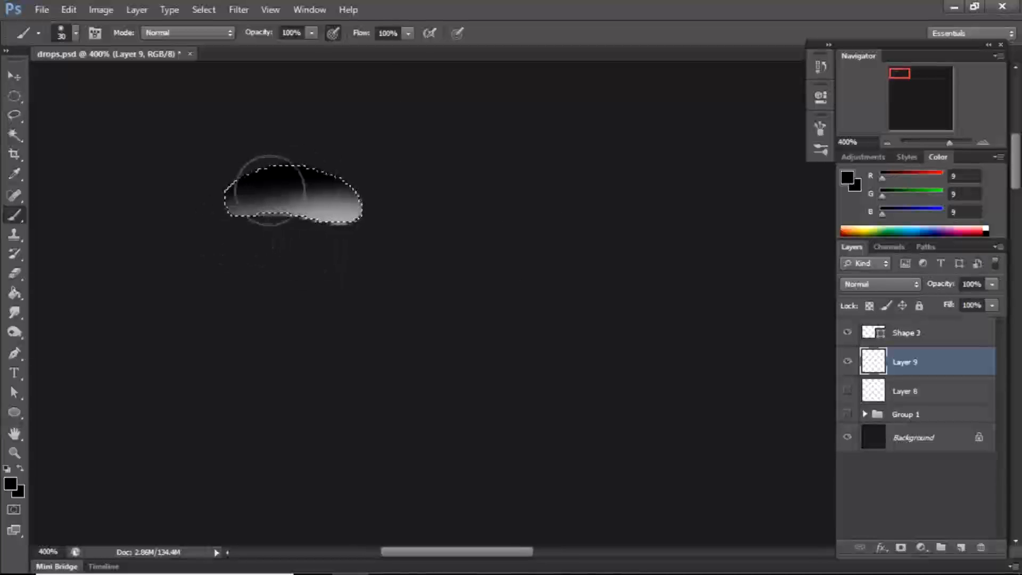
Set the foreground colour to white, reduce the brush to 4 px and paint a small highlight near the drop's upper left, then deselect
left_click(14, 485)
left_click(443, 283)
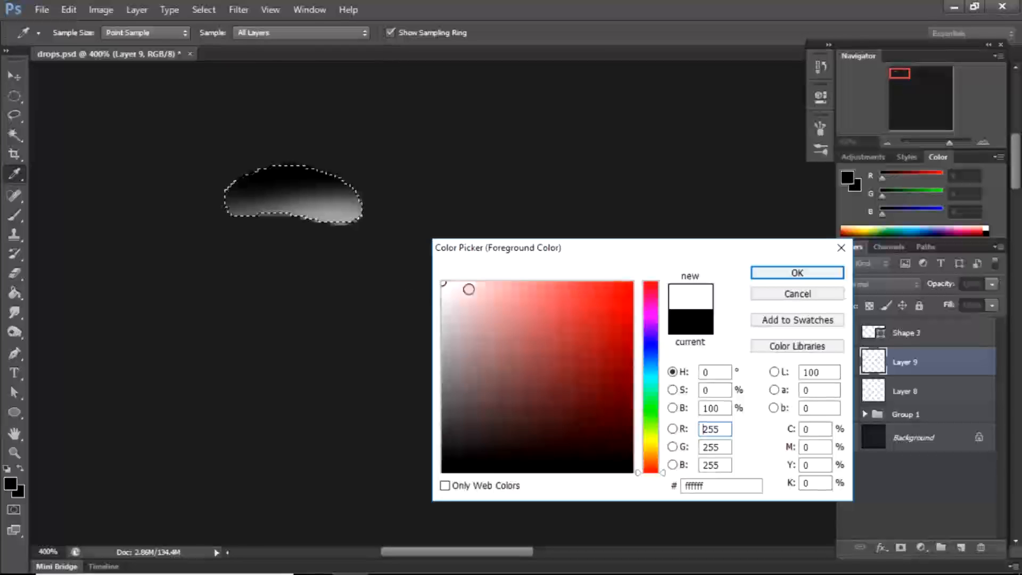
left_click(797, 272)
key("b")
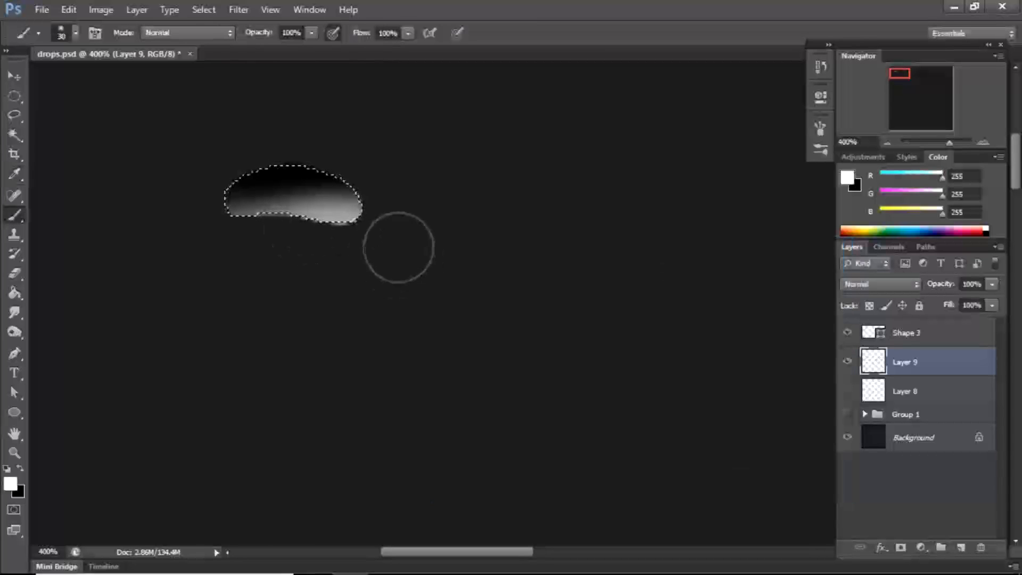
key("bracketleft")
key("bracketleft")
key("bracketleft")
key("bracketleft")
key("bracketleft")
key("bracketleft")
key("bracketleft")
key("bracketleft")
key("bracketleft")
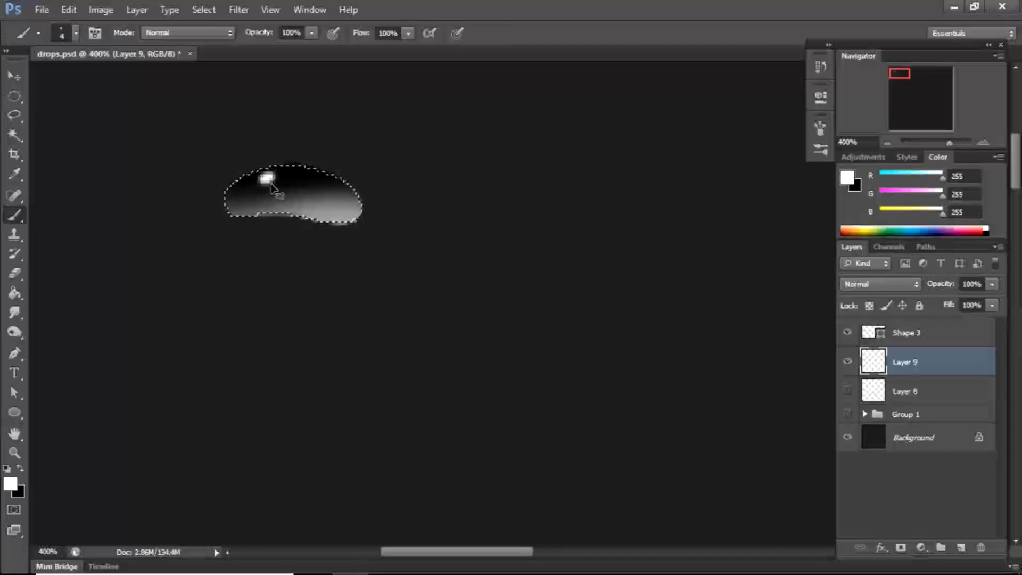
left_click_drag(264, 182, 270, 180)
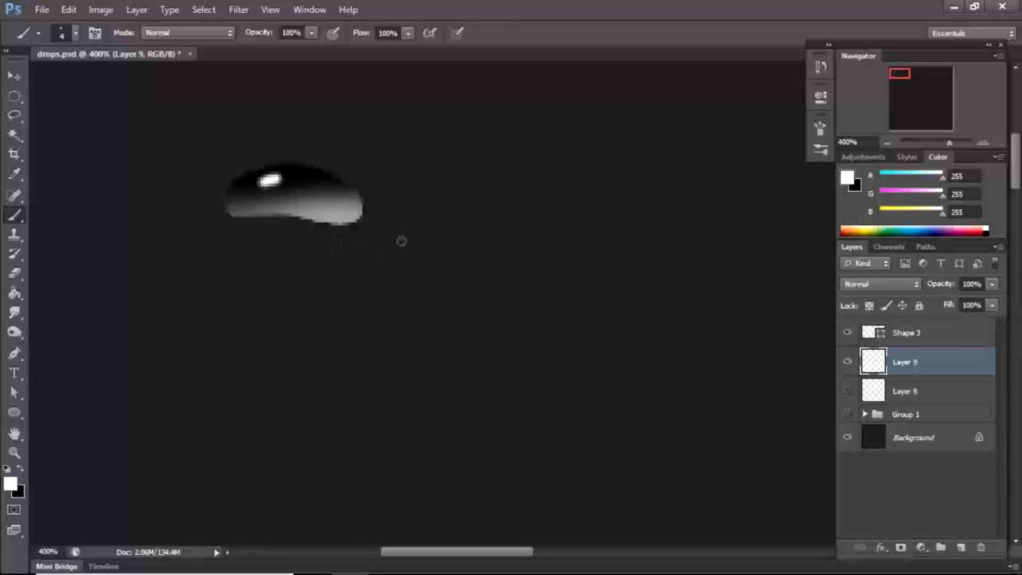
Add a new layer and place it directly below Layer 9
scroll(402, 236, "down", 5)
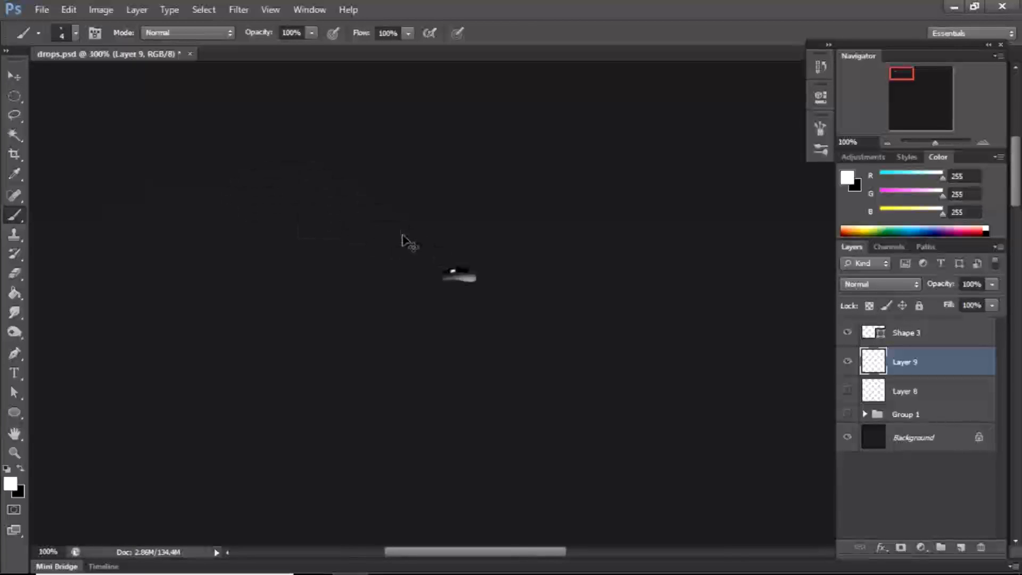
left_click_drag(518, 296, 365, 233)
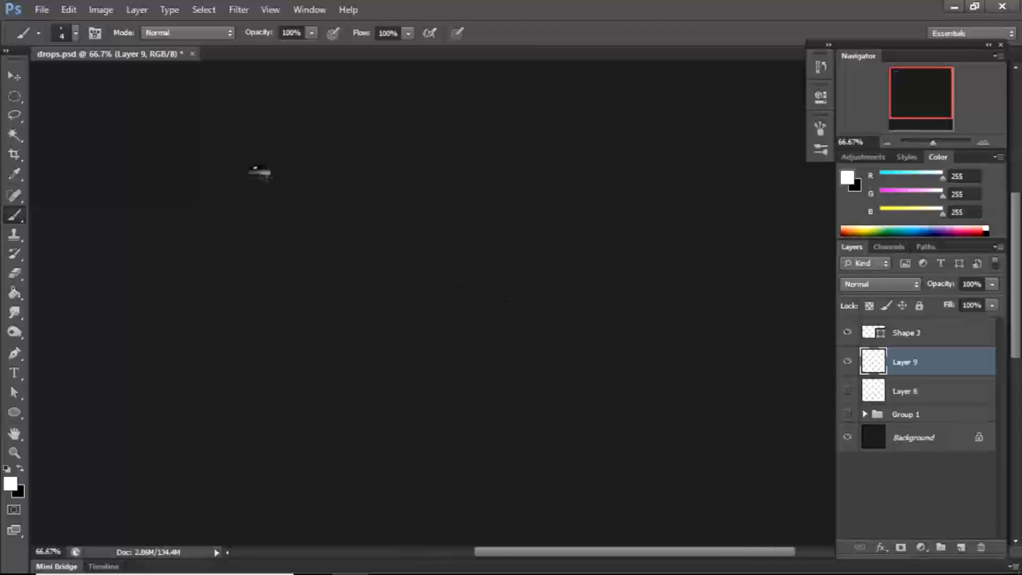
scroll(268, 180, "up", 2)
mouse_move(266, 176)
left_mouse_down()
mouse_move(312, 215)
mouse_move(391, 224)
mouse_move(358, 219)
mouse_move(459, 265)
mouse_move(477, 297)
mouse_move(552, 343)
left_mouse_up()
key("ctrl+plus")
left_click_drag(464, 283, 456, 275)
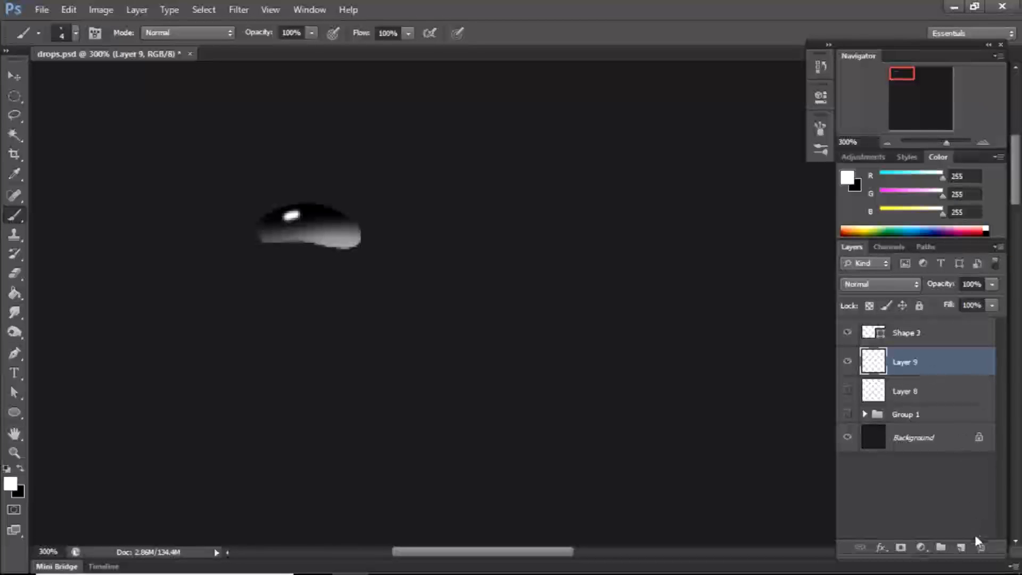
left_click(962, 553)
left_click_drag(931, 365, 915, 395)
left_click(848, 362)
left_click(848, 363)
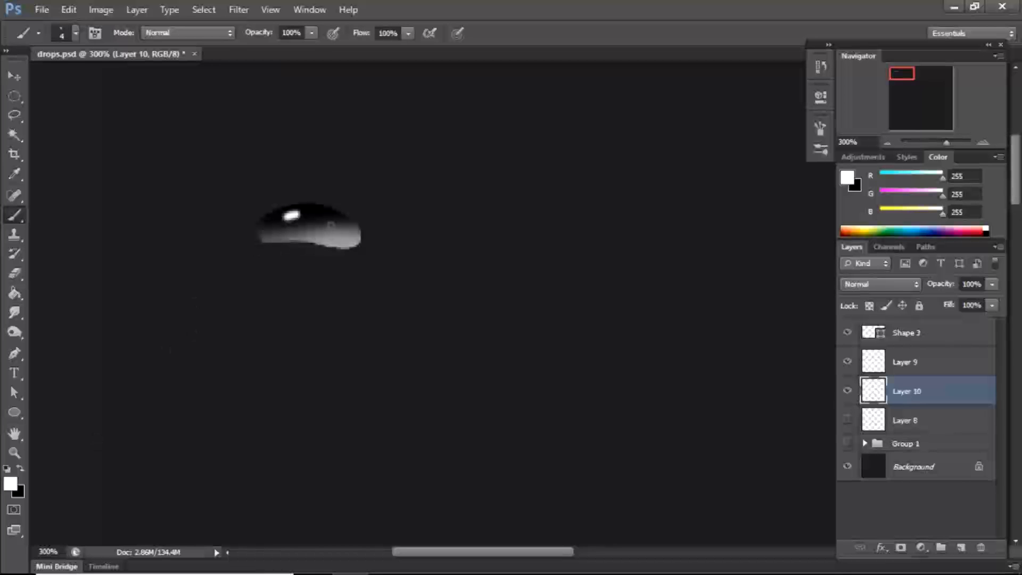
Sample the drop's near-black tone and paint a soft shadow beneath the drop on Layer 10, enlarging the brush to 8 px
key("i")
left_click(311, 213)
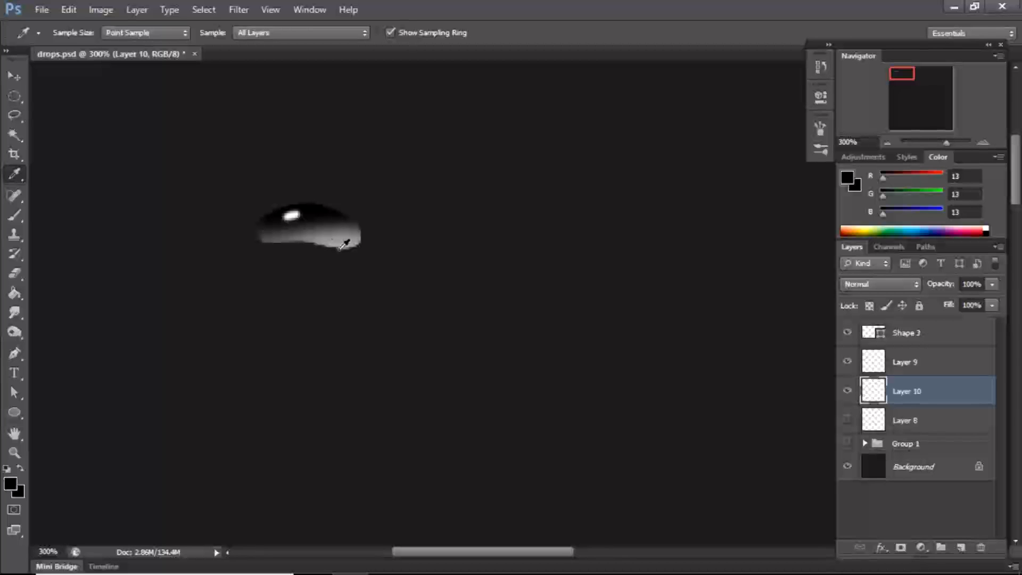
key("b")
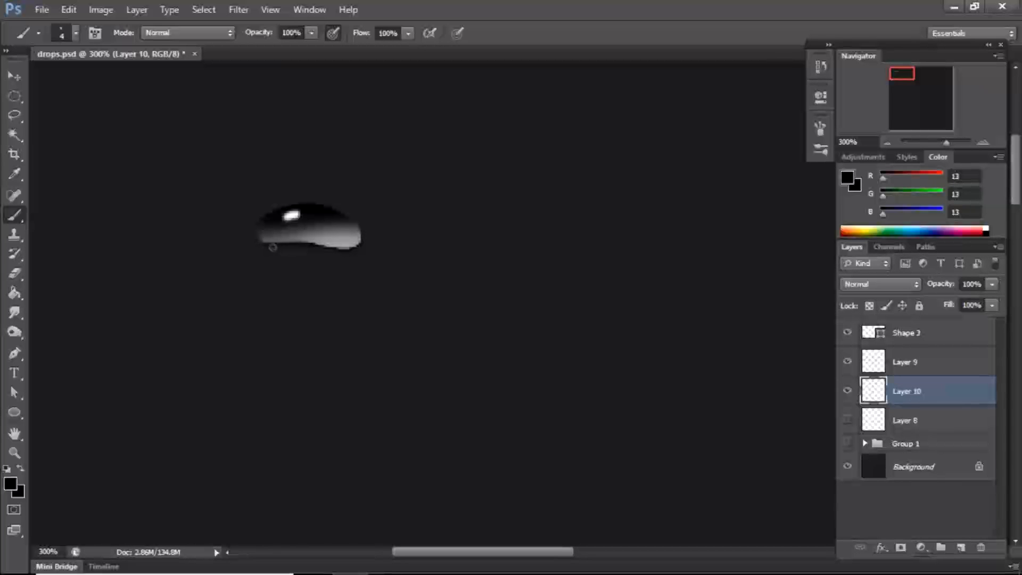
key("bracketright")
key("bracketright")
key("bracketright")
key("bracketright")
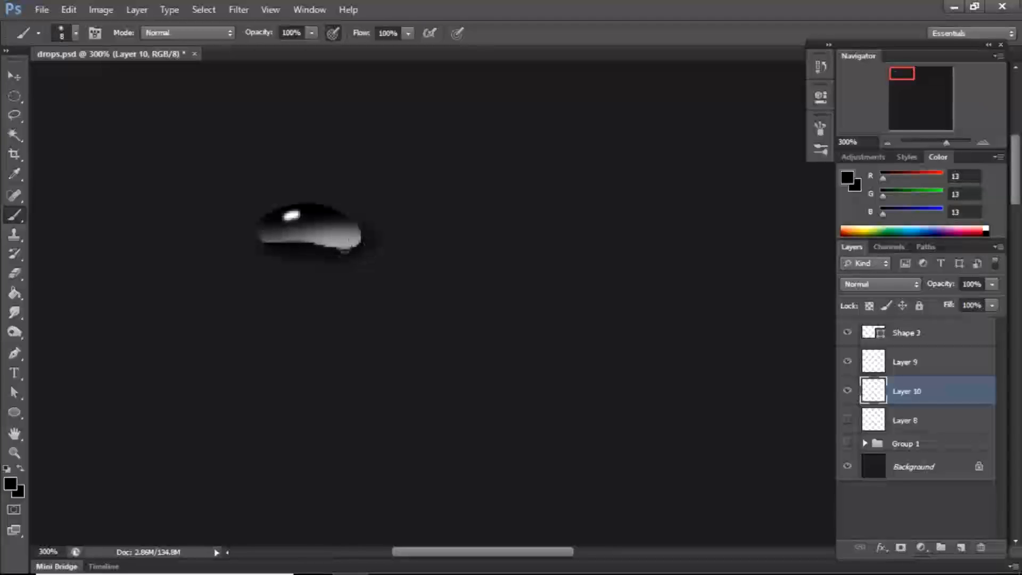
Sample light grey from the drop's lower right and brush a soft glow under its lower edge at 7 px
key("i")
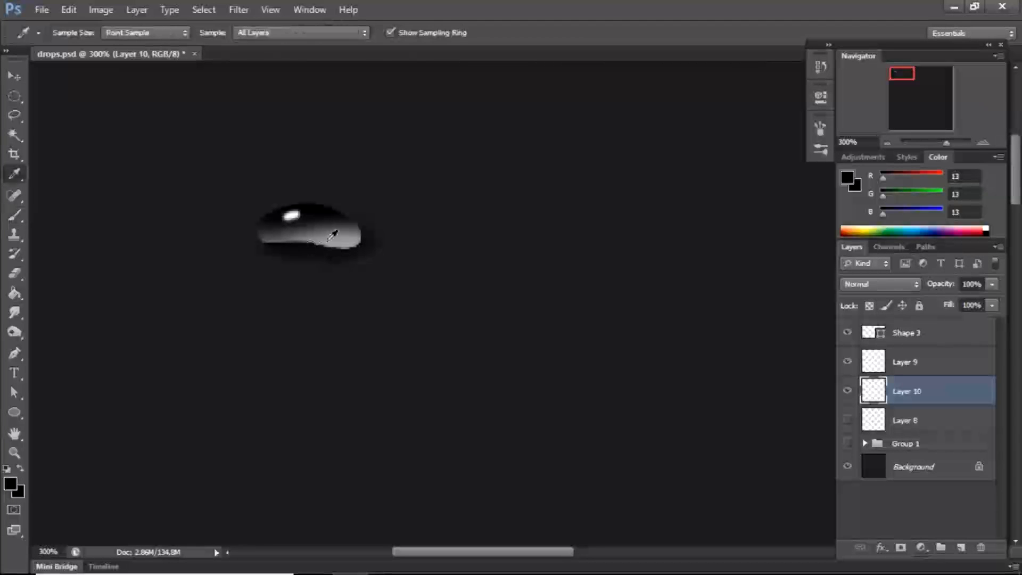
left_click(331, 242)
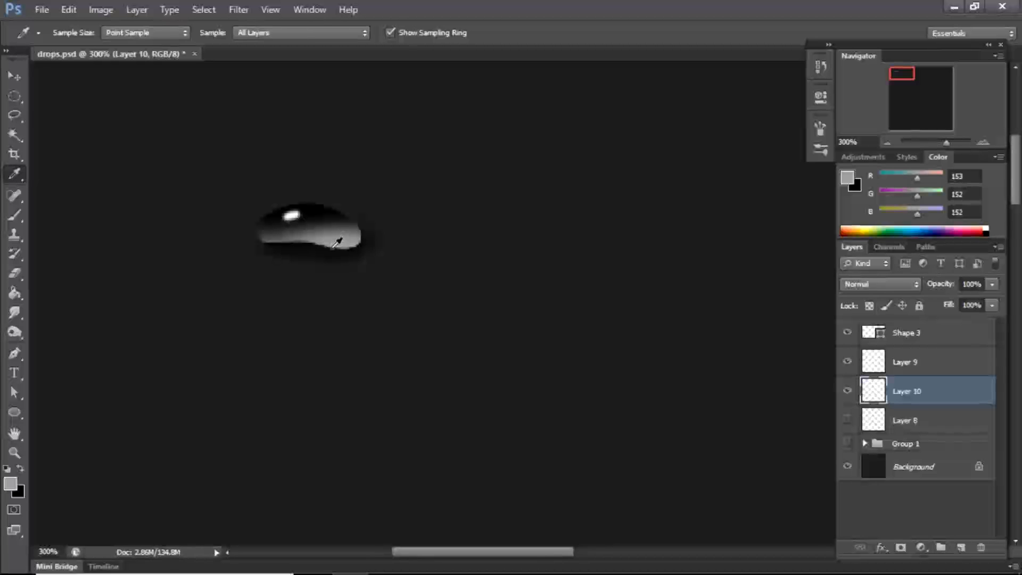
key("b")
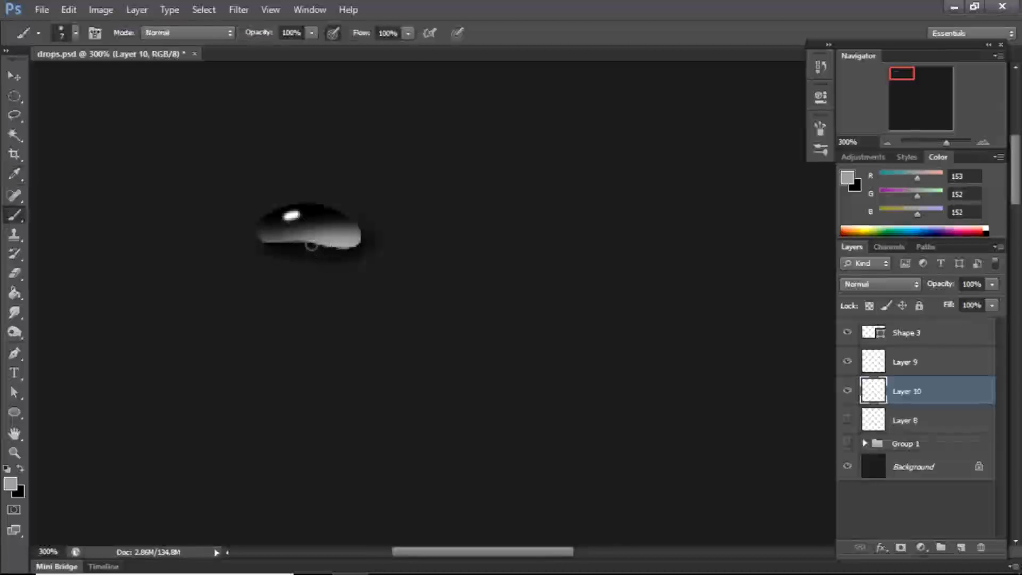
left_click_drag(313, 245, 365, 238)
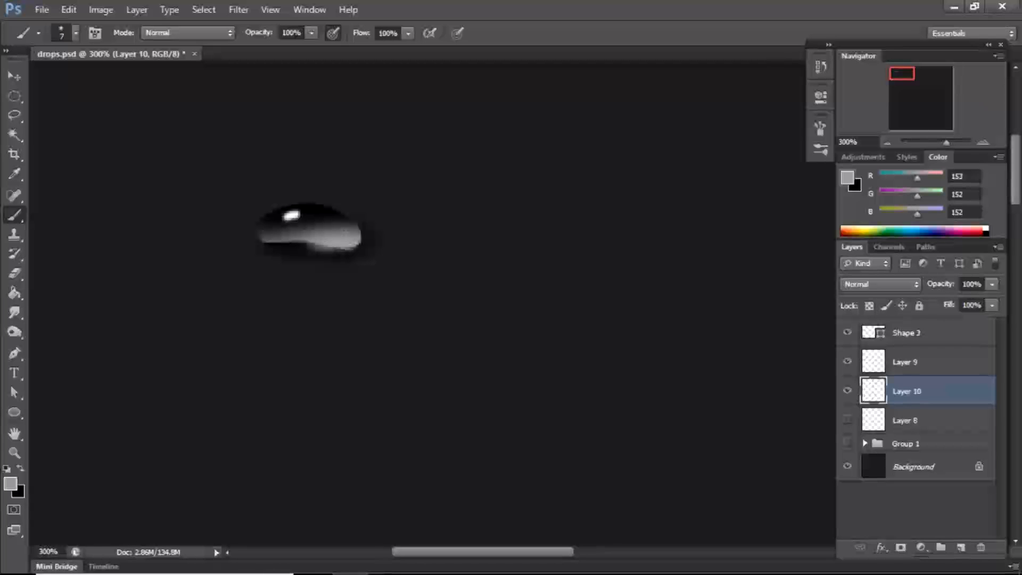
left_click_drag(300, 244, 312, 239)
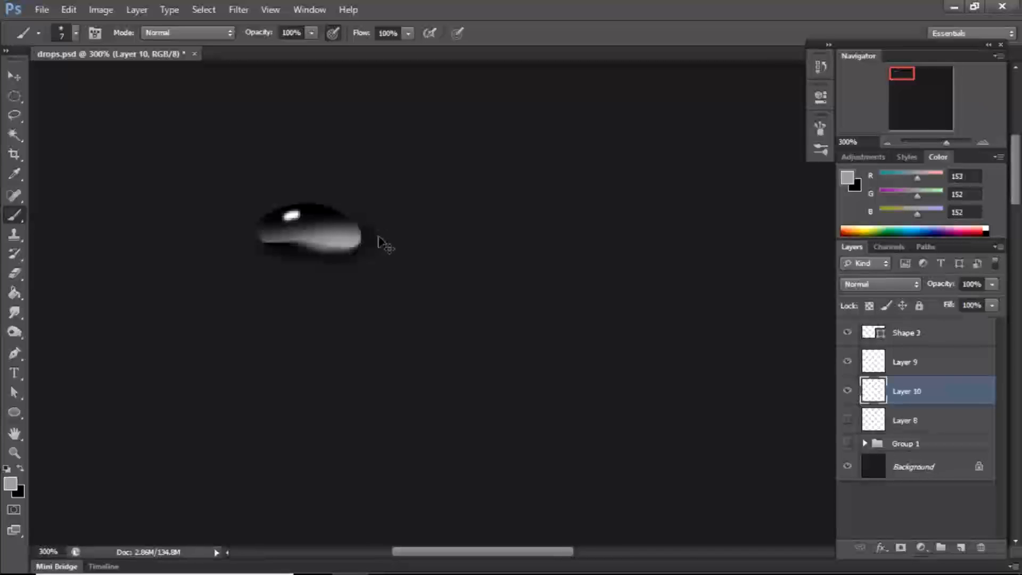
Group the Shape 3, Layer 9, Layer 10 and Layer 8 layers together
key("ctrl+minus")
key("ctrl+minus")
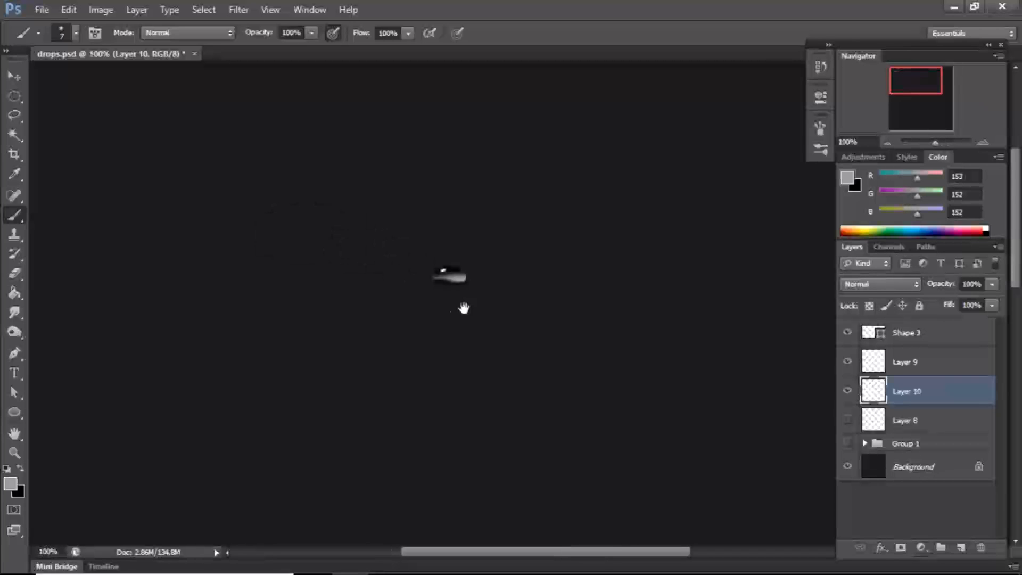
left_click_drag(504, 319, 447, 292)
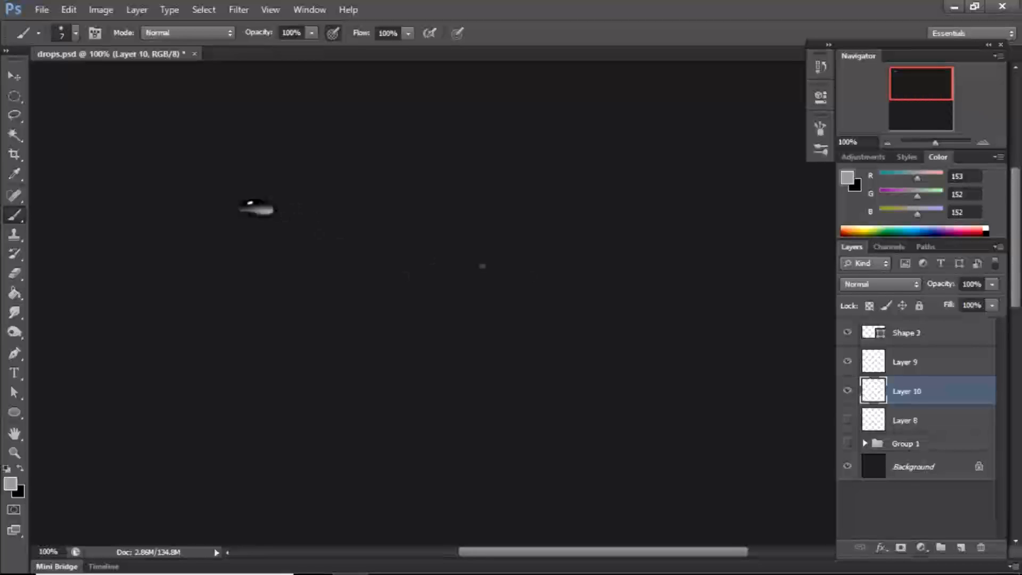
left_click(916, 366, "shift")
left_click(929, 343, "shift")
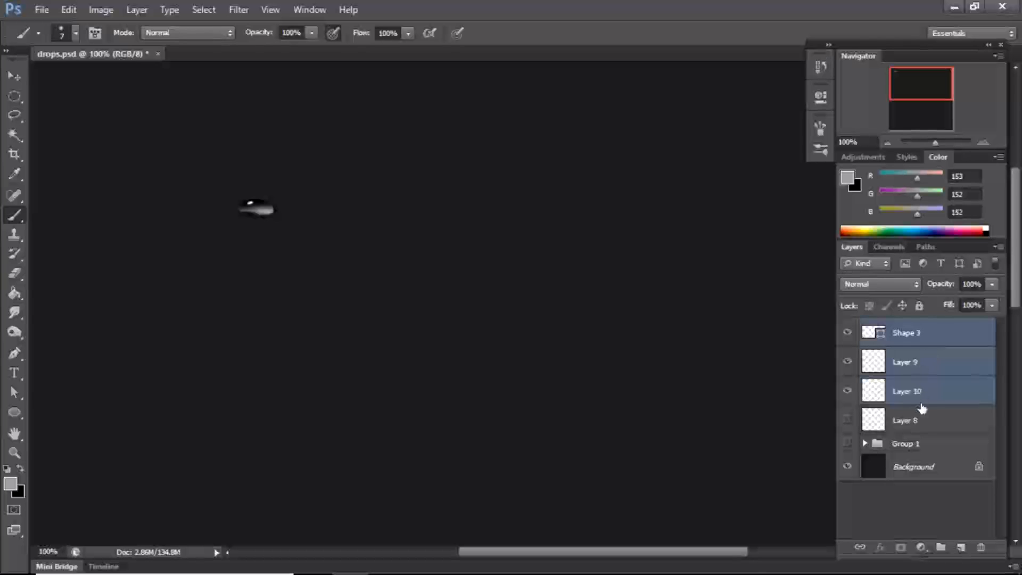
left_click(917, 422, "shift")
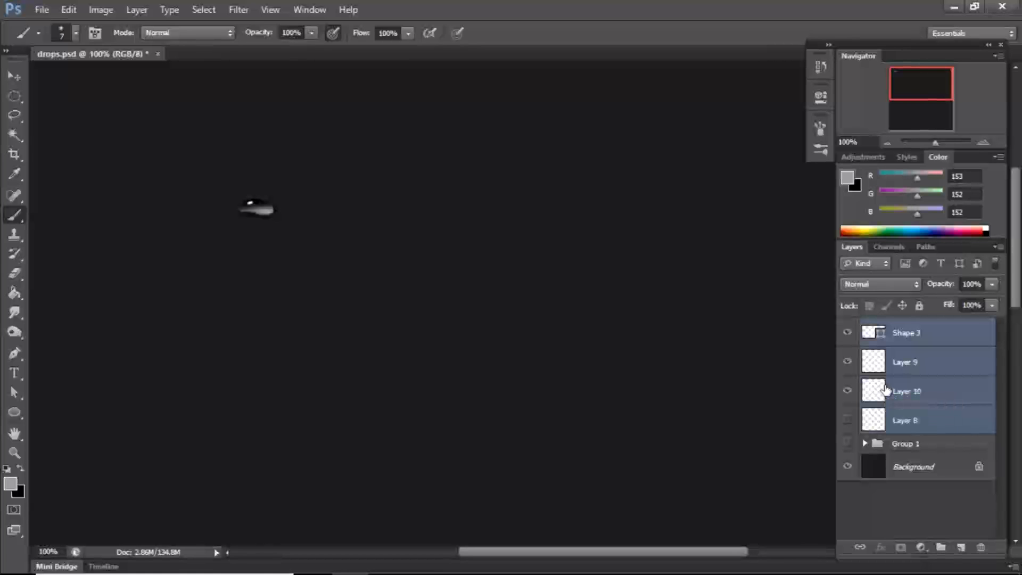
key("ctrl+g")
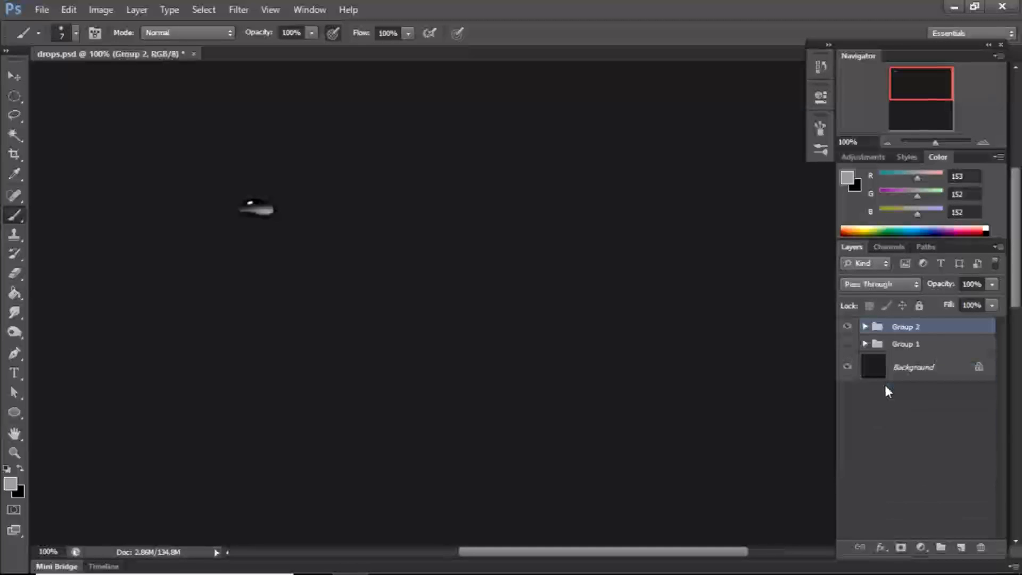
Add a new layer above Group 2 for a second drop
key("Page_Down")
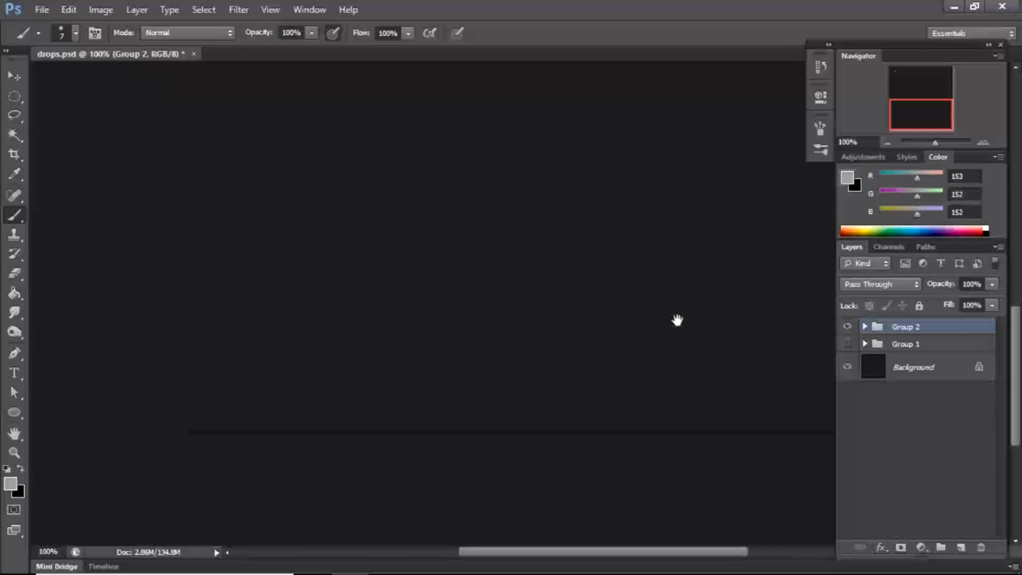
key("Page_Up")
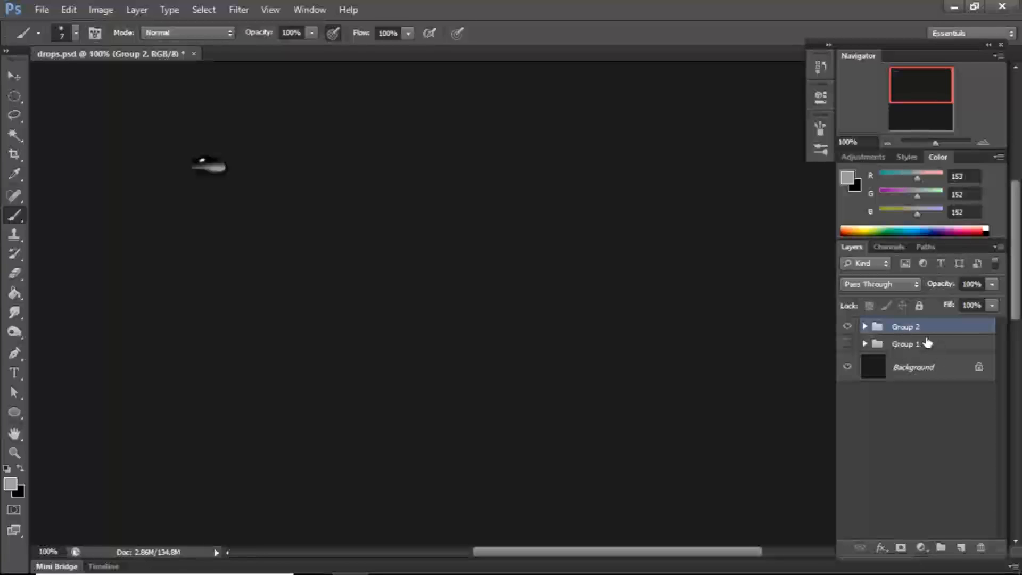
left_click(921, 344)
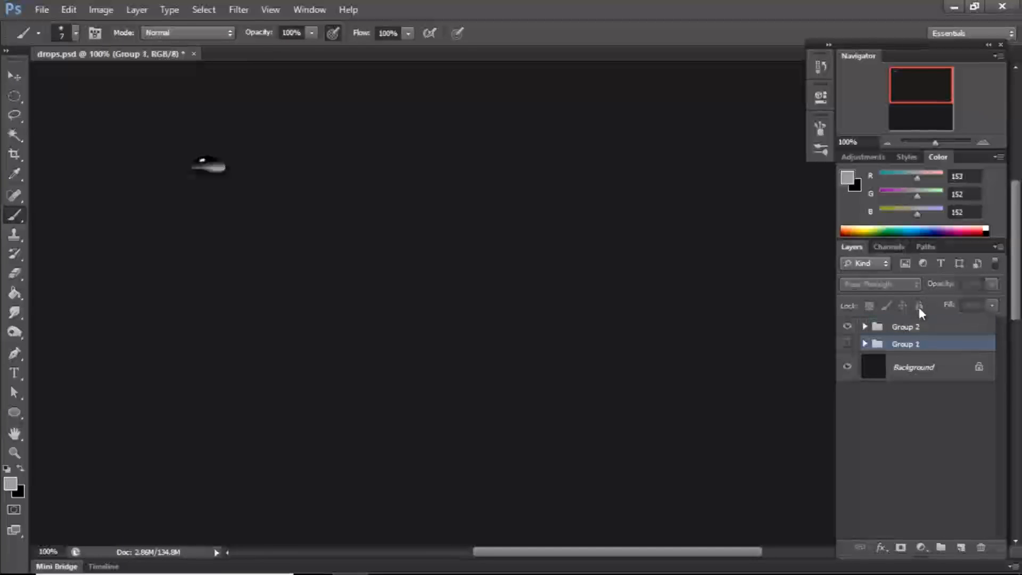
left_click(900, 327)
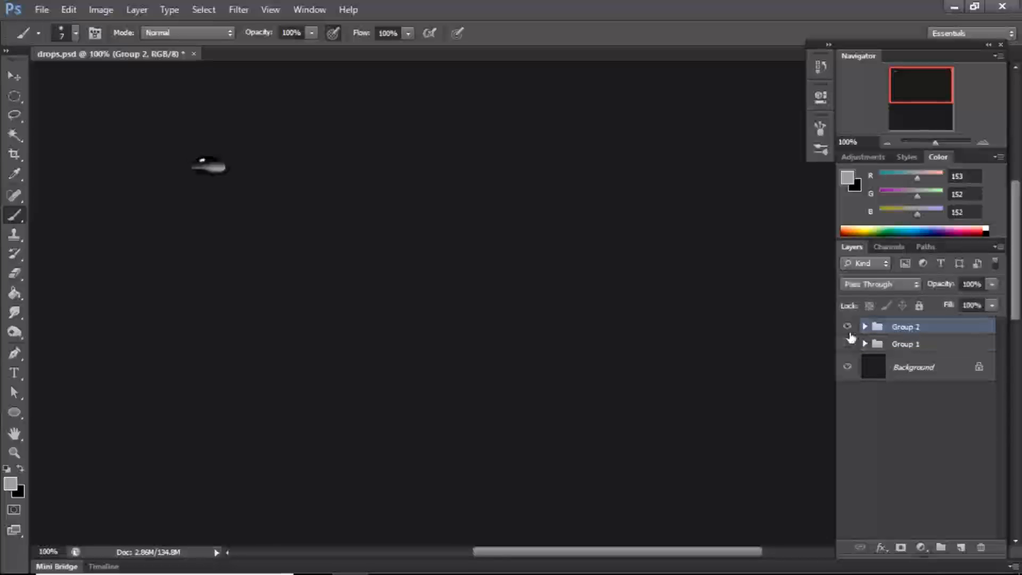
left_click(962, 547)
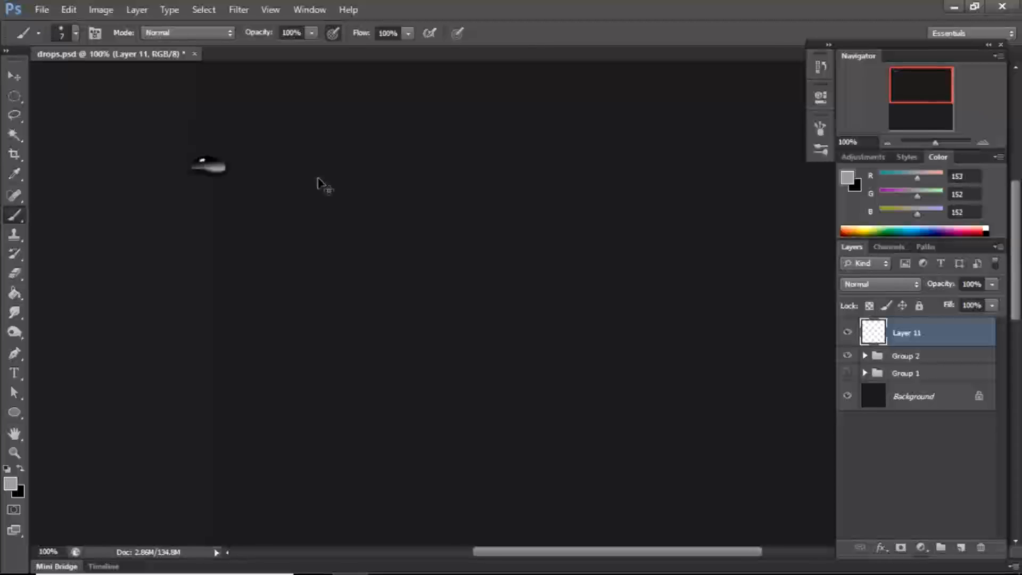
Set the foreground colour to dark grey 1d1d1d and sketch a faint guide for the second drop on Layer 11 with a 2 px brush
key("ctrl+plus")
mouse_move(318, 178)
left_mouse_down()
mouse_move(440, 256)
mouse_move(422, 249)
left_mouse_up()
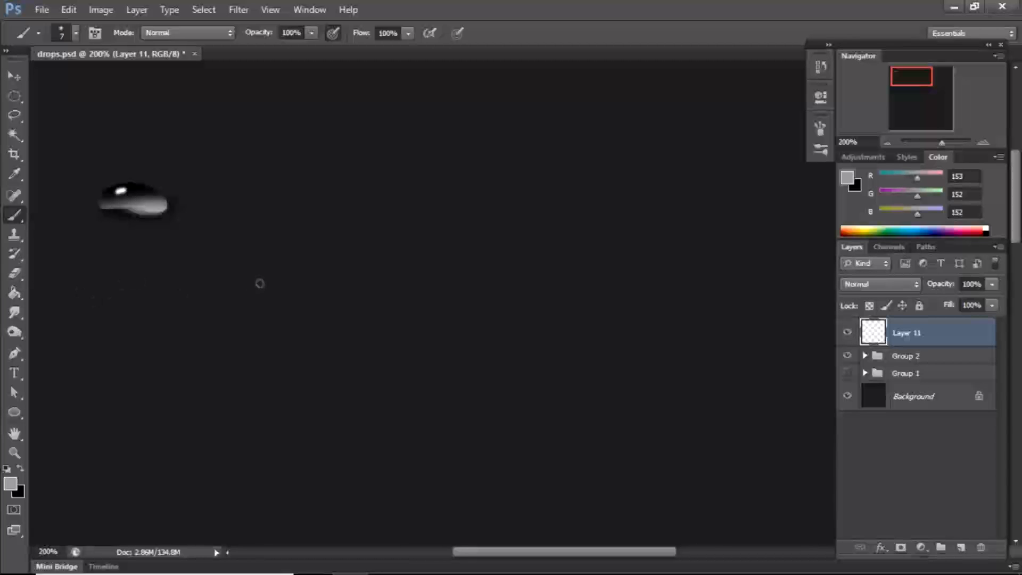
key("bracketleft")
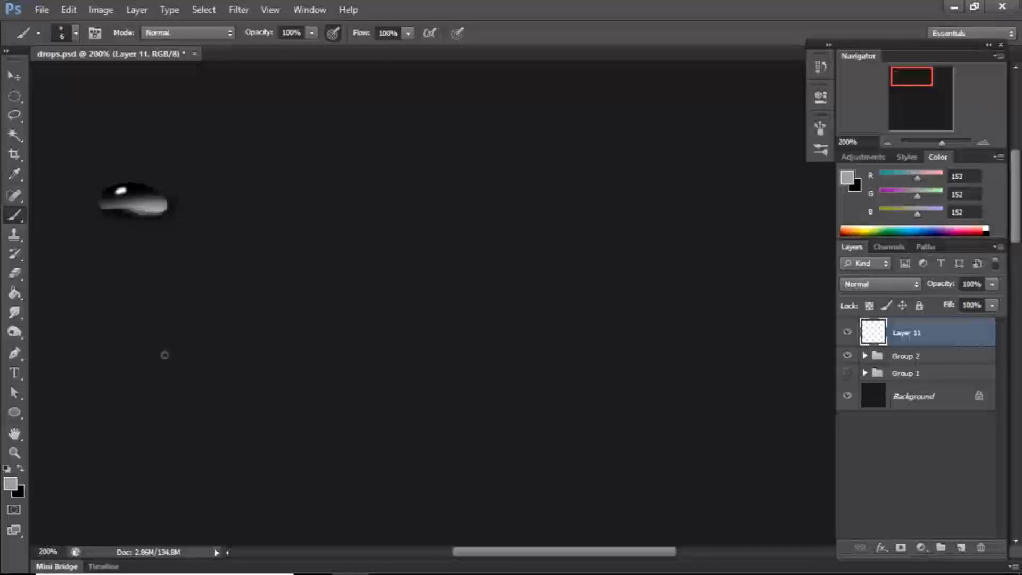
key("i")
left_click(167, 351)
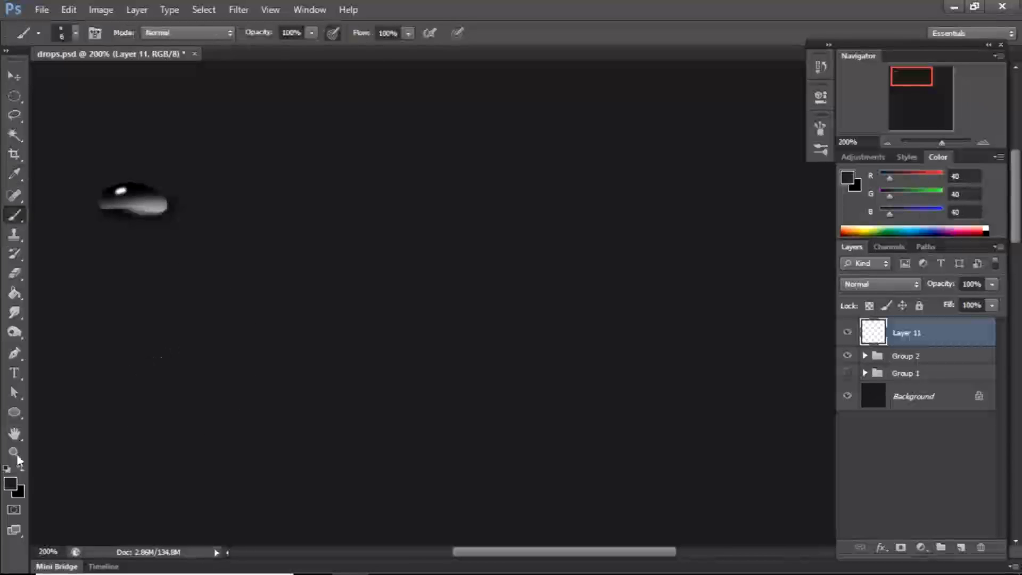
left_click(10, 483)
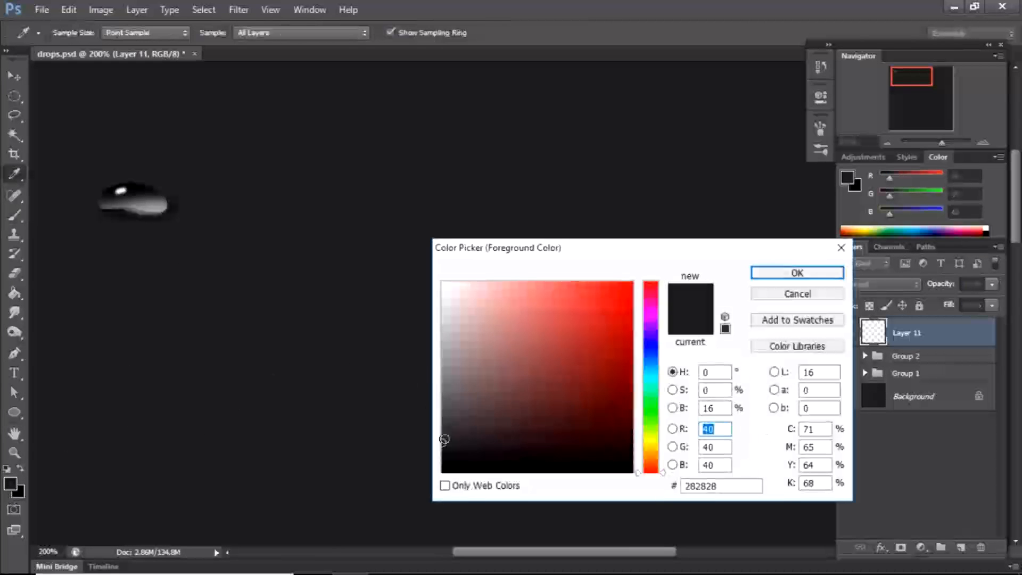
left_click_drag(444, 446, 445, 451)
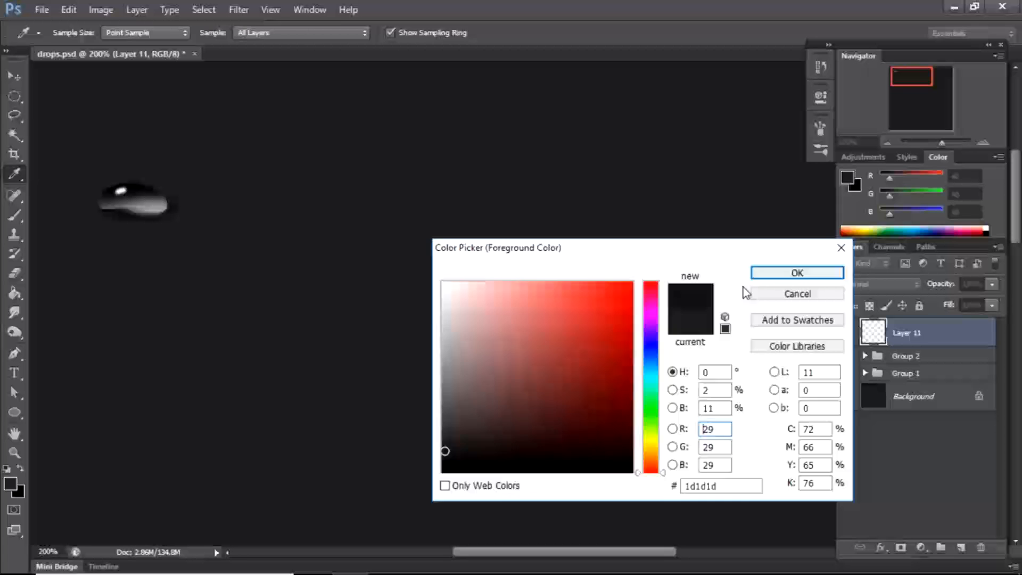
left_click(767, 272)
key("b")
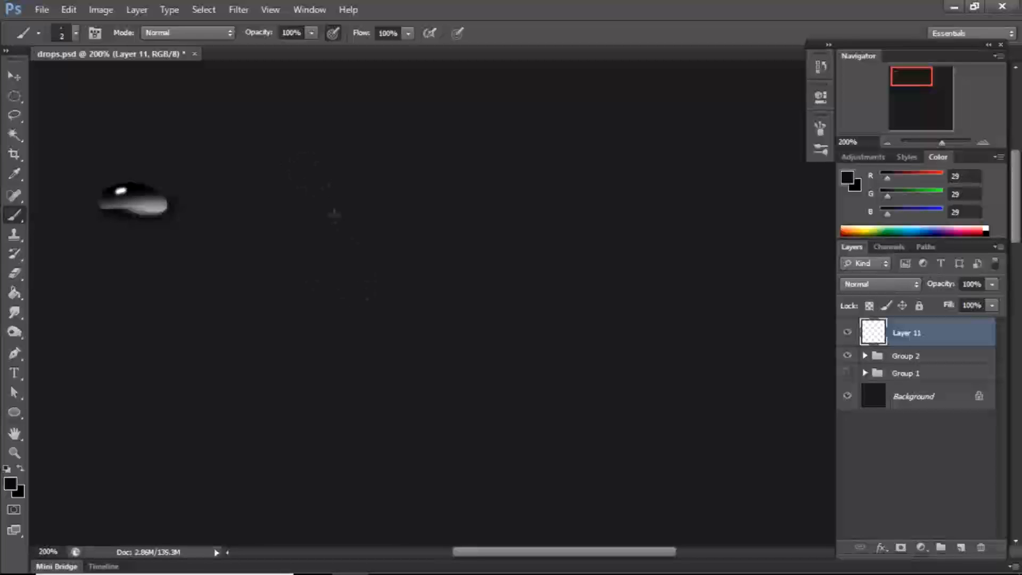
Free-transform the faint sketch on Layer 11 to make it slightly narrower
key("ctrl+t")
left_click_drag(373, 310, 354, 316)
key("Return")
Draw a long-necked drop outline with the Pen tool beside the first drop and load it as a selection on new Layer 12
key("p")
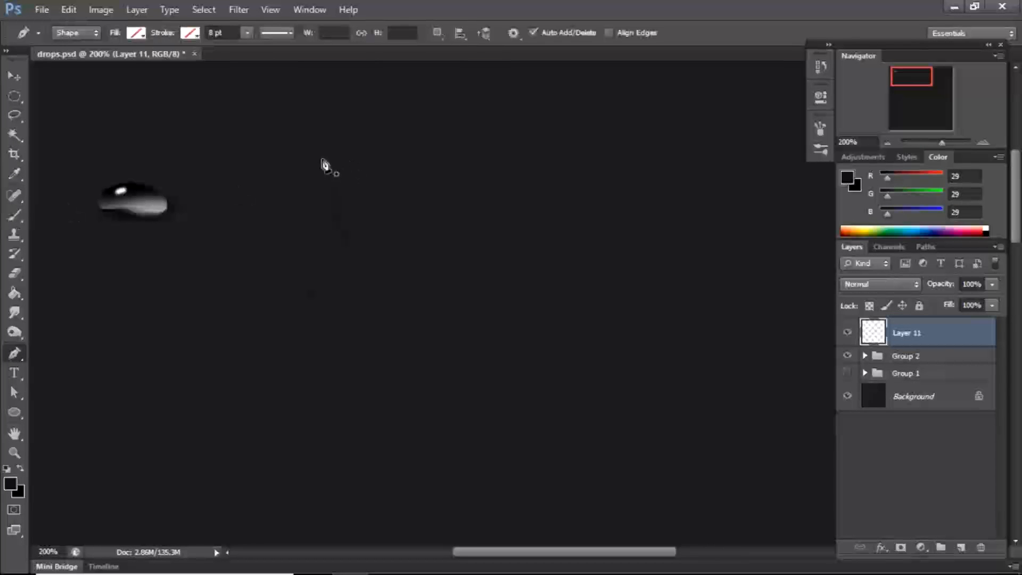
left_click(323, 159)
key("ctrl+z")
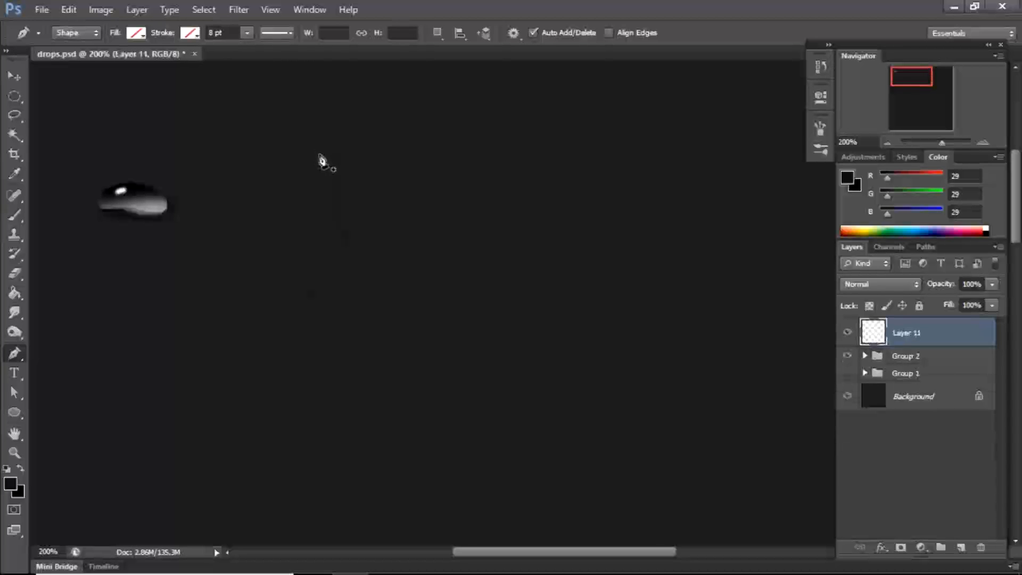
left_click(322, 158)
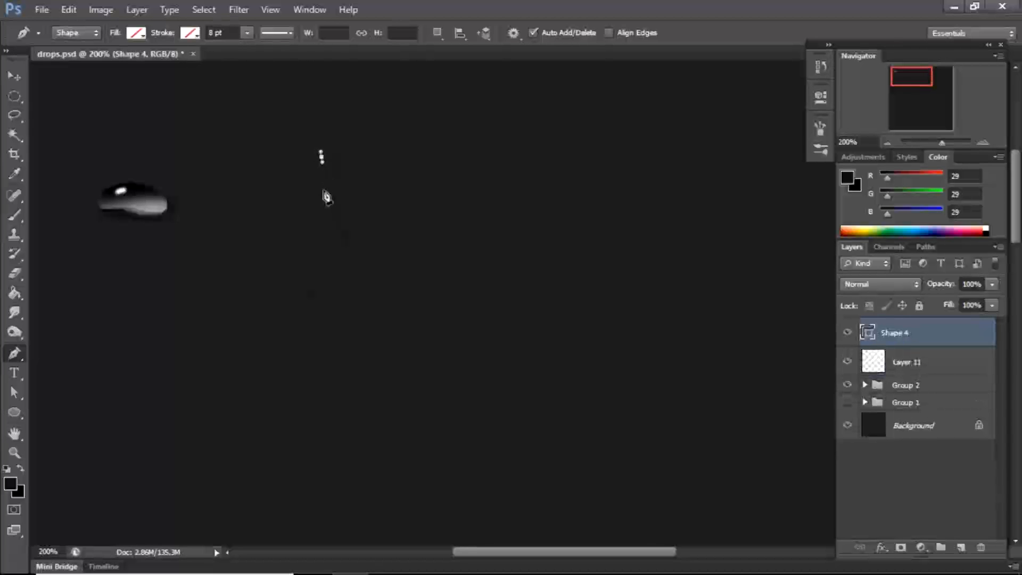
mouse_move(318, 216)
left_mouse_down()
mouse_move(308, 235)
mouse_move(313, 225)
left_mouse_up()
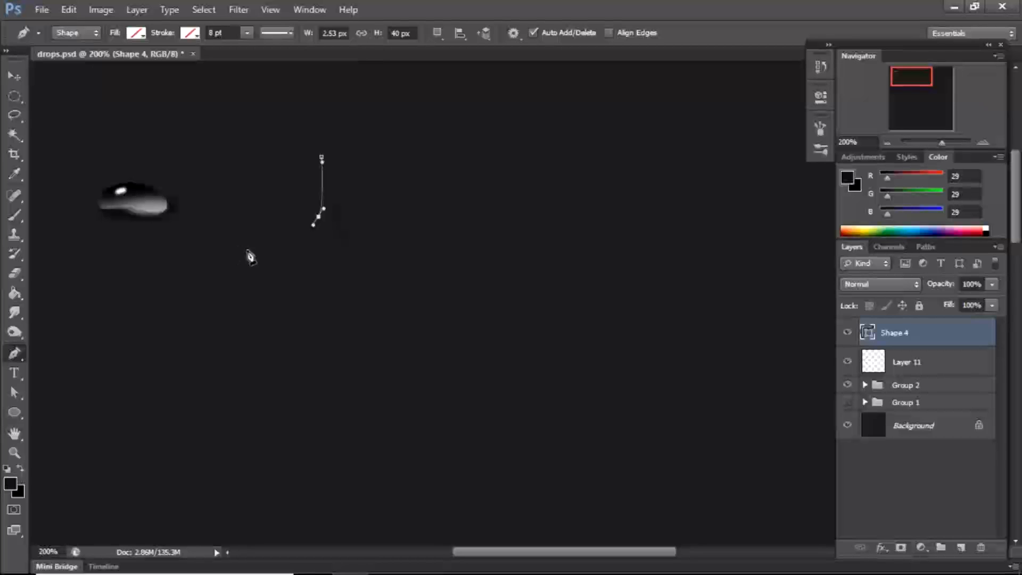
left_click_drag(303, 291, 312, 299)
left_click_drag(350, 292, 355, 288)
mouse_move(340, 228)
left_mouse_down()
mouse_move(320, 209)
mouse_move(342, 216)
mouse_move(340, 201)
mouse_move(339, 228)
left_mouse_up()
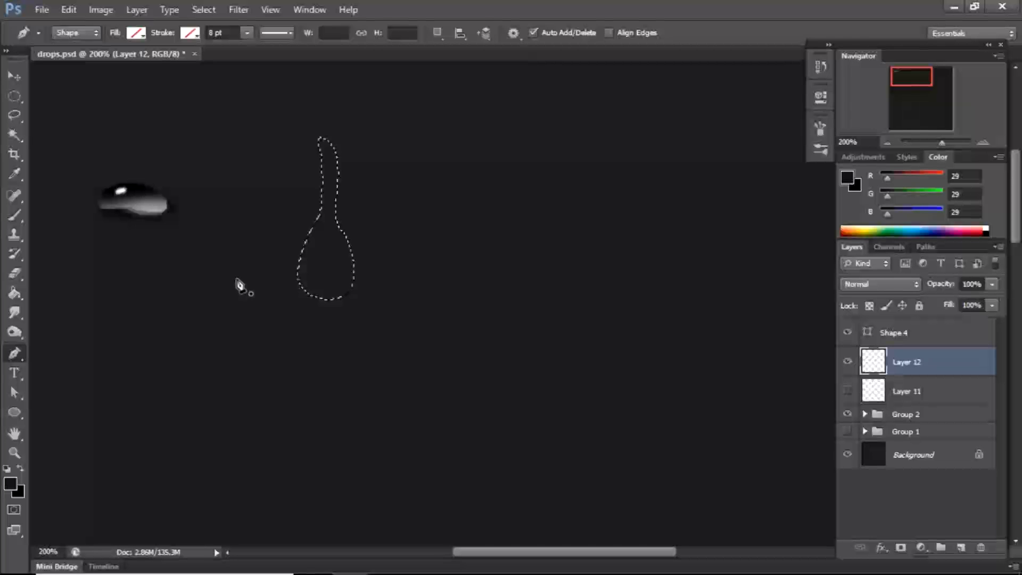
Sample the dark tone 20, 20, 20 from the first drop and brush a soft base inside the new drop selection at 25 px
key("i")
left_click(143, 180)
left_click(141, 186)
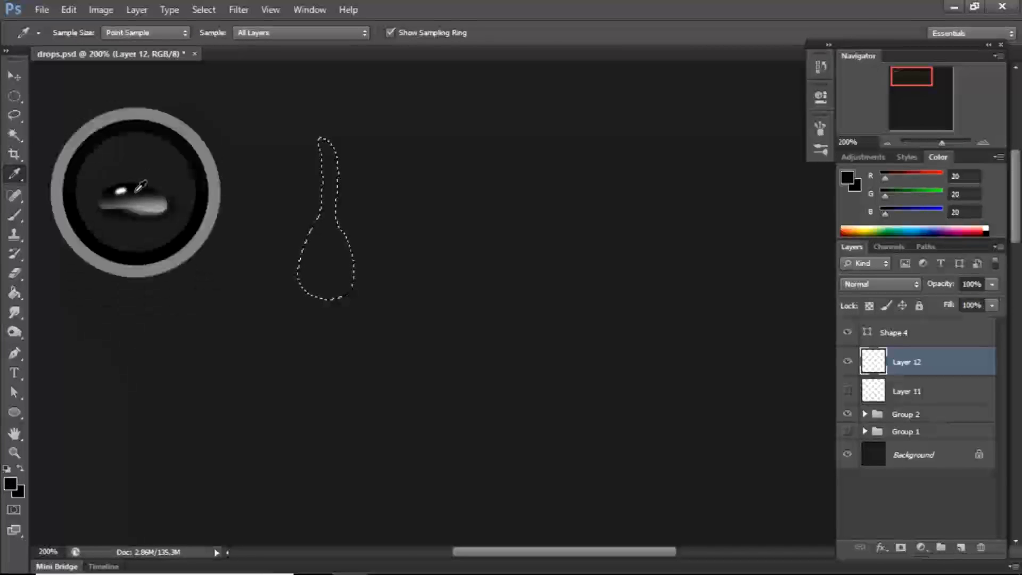
key("b")
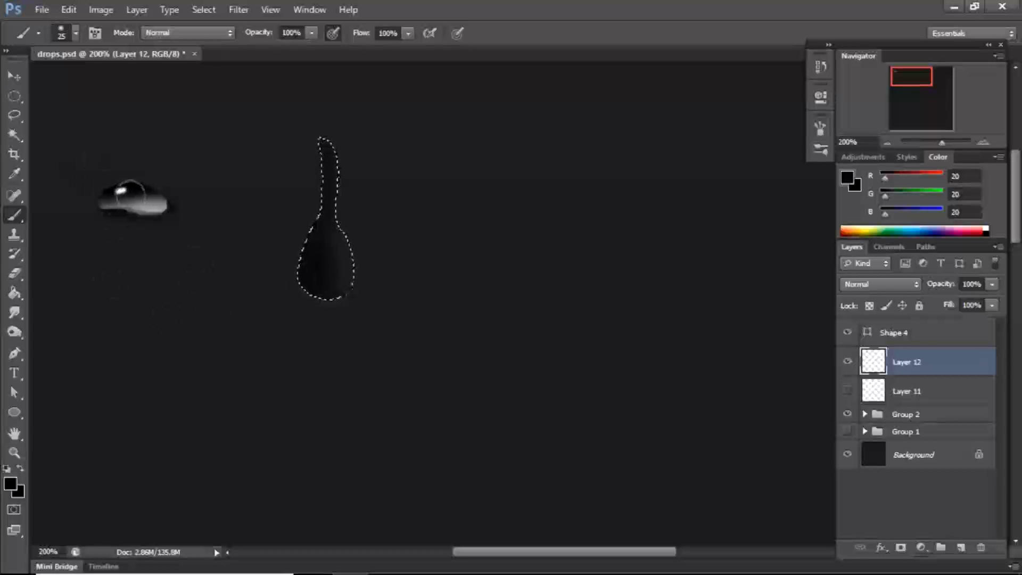
Sample the darker tone 13, 13, 13 from the first drop and deepen the shading on the new drop's left side
key("i")
left_click(137, 182)
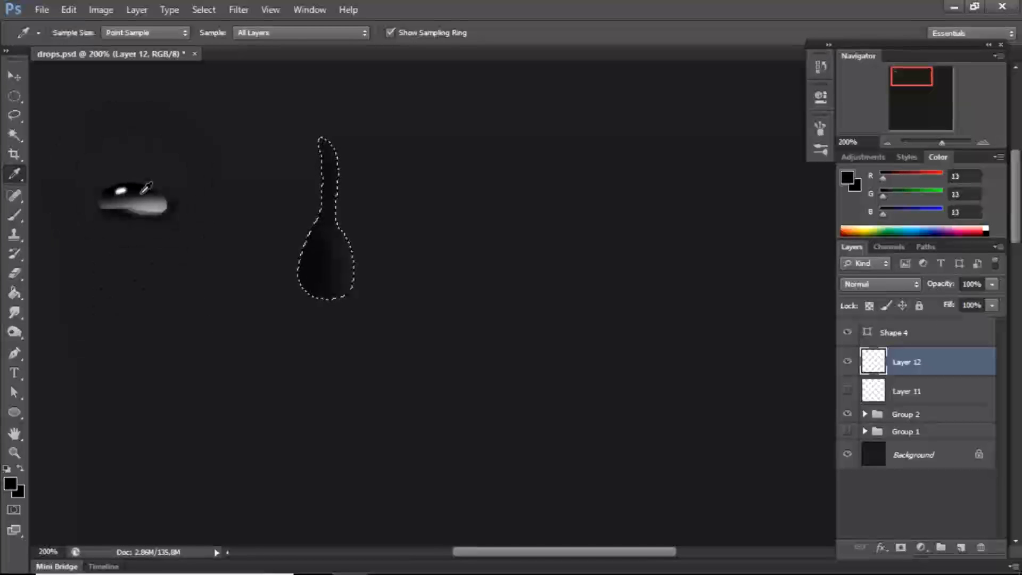
key("v")
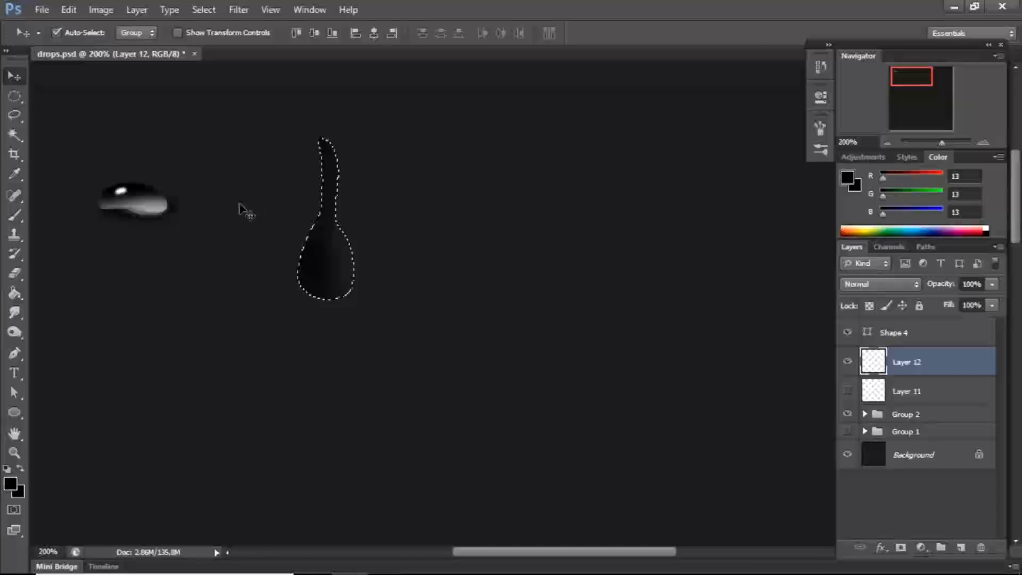
key("b")
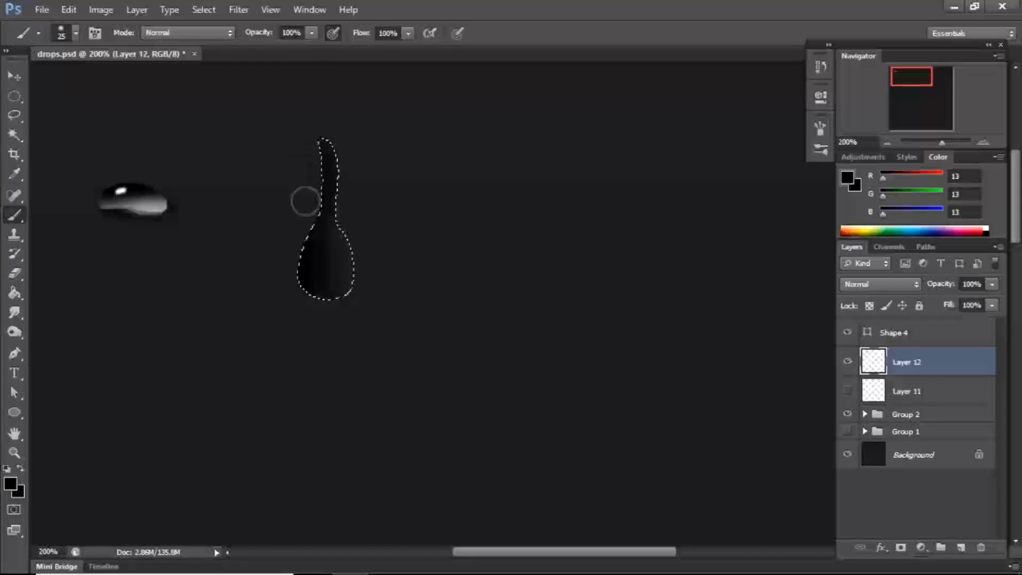
Set the foreground colour to near-black 3, 3, 3 and darken the new drop's left edge, enlarging the brush to 35 px
left_click(10, 484)
left_click(442, 469)
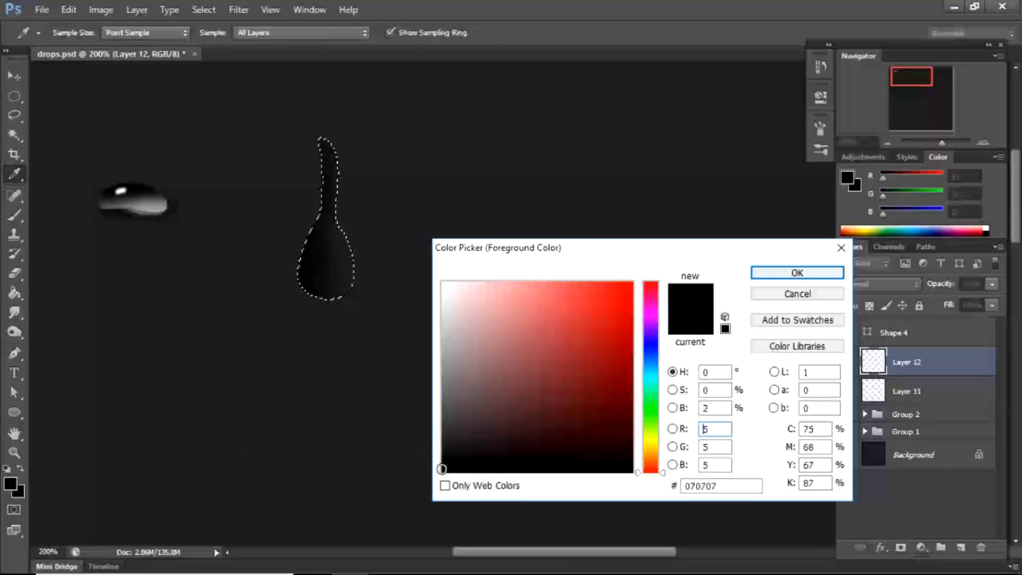
left_click(797, 273)
key("b")
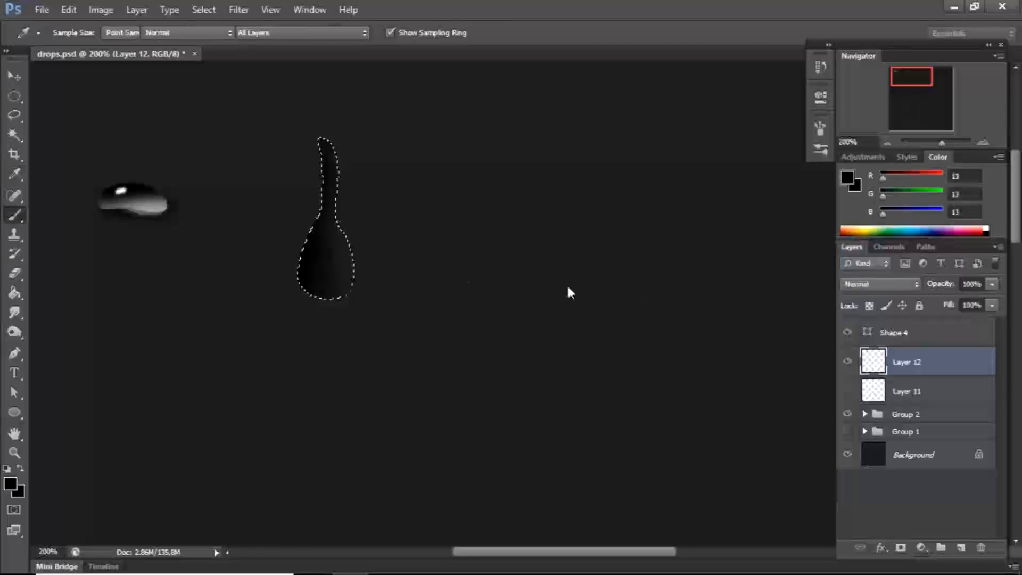
left_click_drag(294, 255, 292, 262)
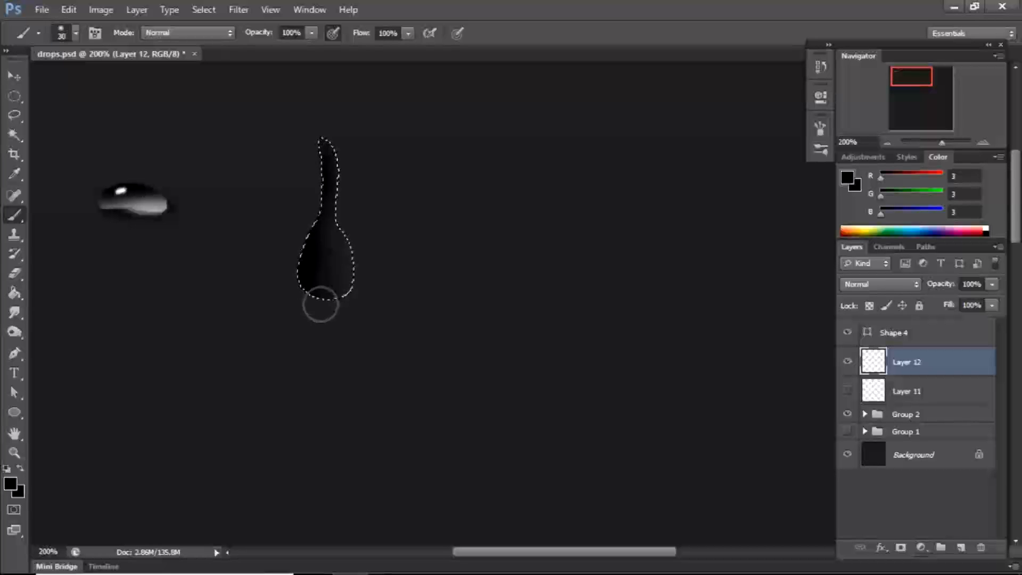
left_click(310, 230)
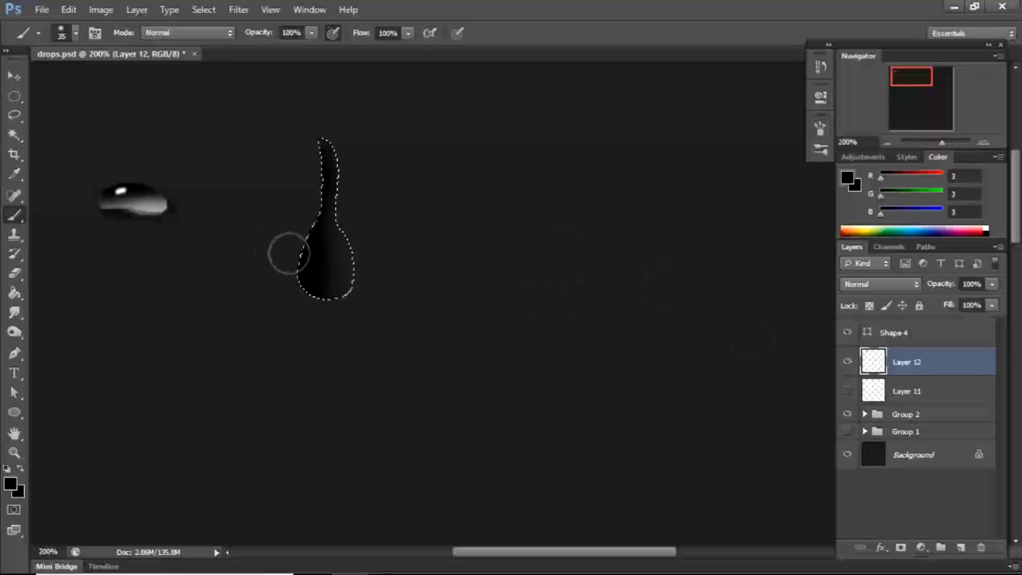
Sample mid grey 128, 126, 126 from the first drop and brush a soft light gradient on the new drop's lower right side at 35 px
key("i")
left_click(151, 205)
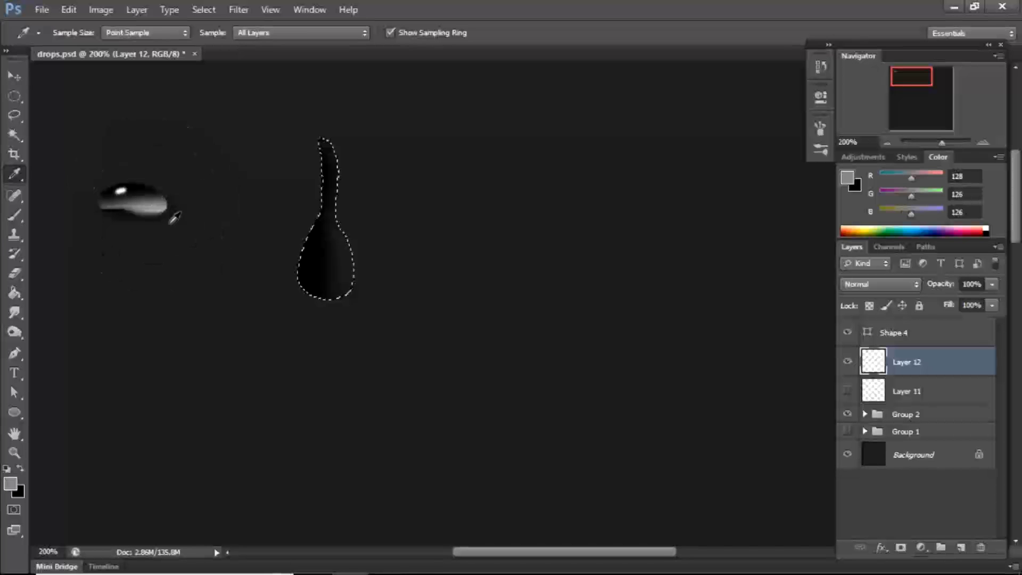
key("b")
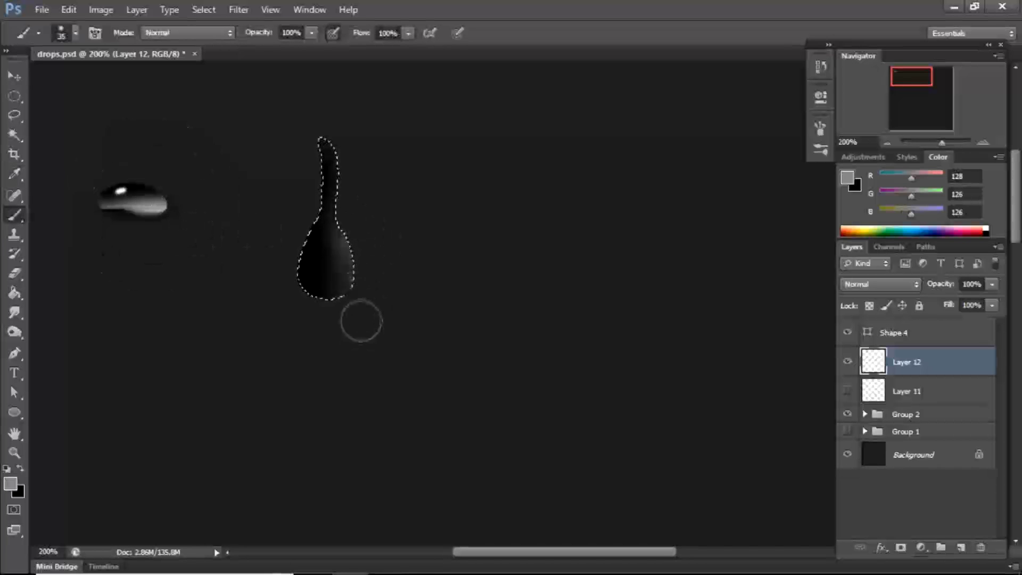
left_click_drag(353, 269, 337, 336)
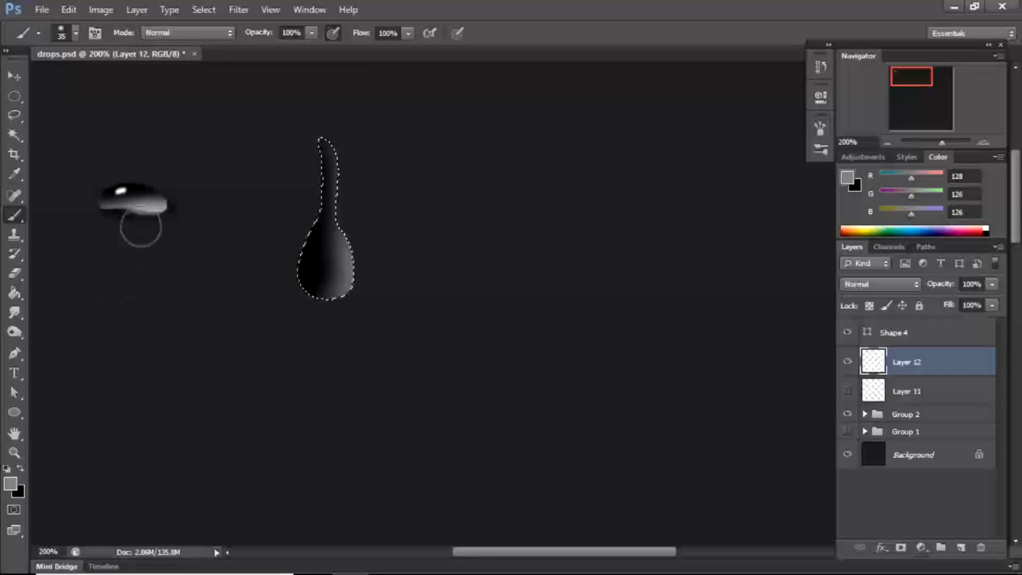
Set the foreground colour to grey 153, 153, 153 and brush a lighter gradient on the new drop's right side at 35 px
key("i")
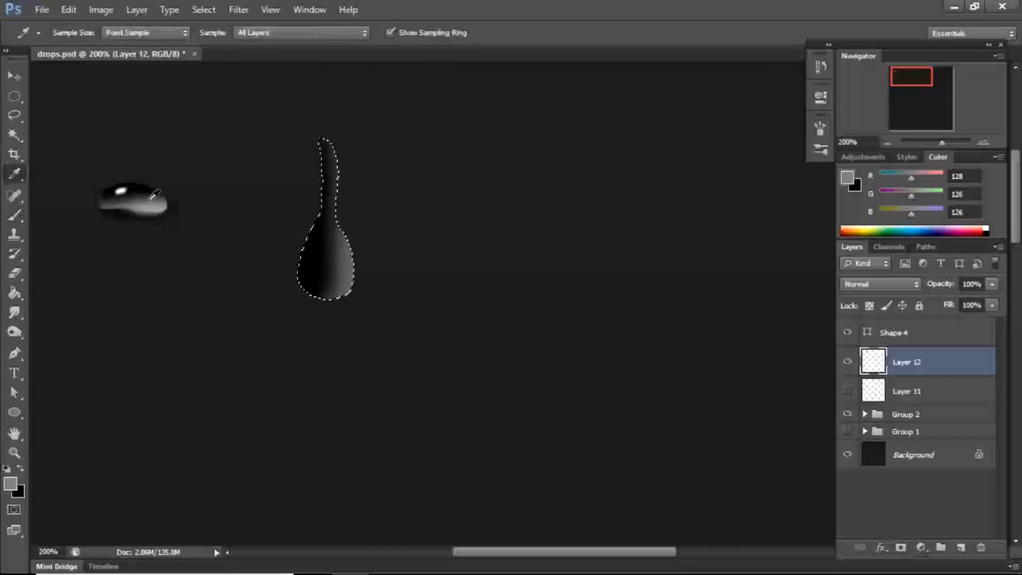
left_click(10, 483)
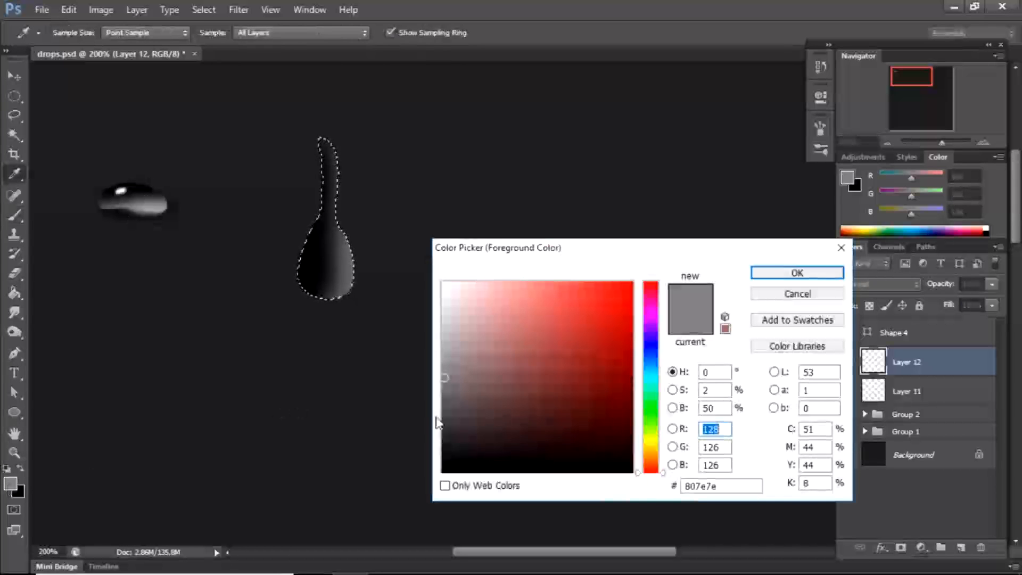
left_click_drag(447, 377, 443, 358)
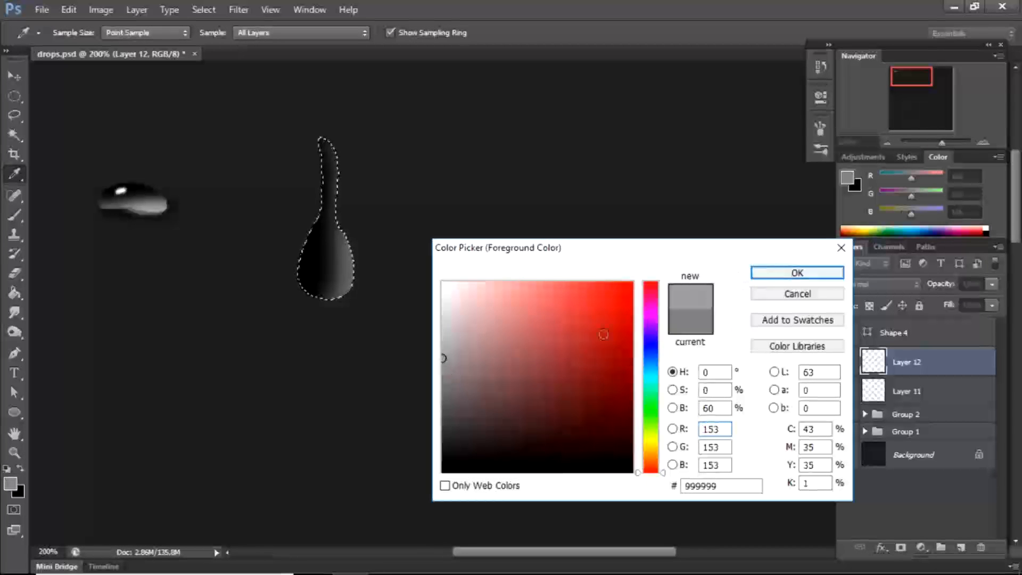
left_click(767, 273)
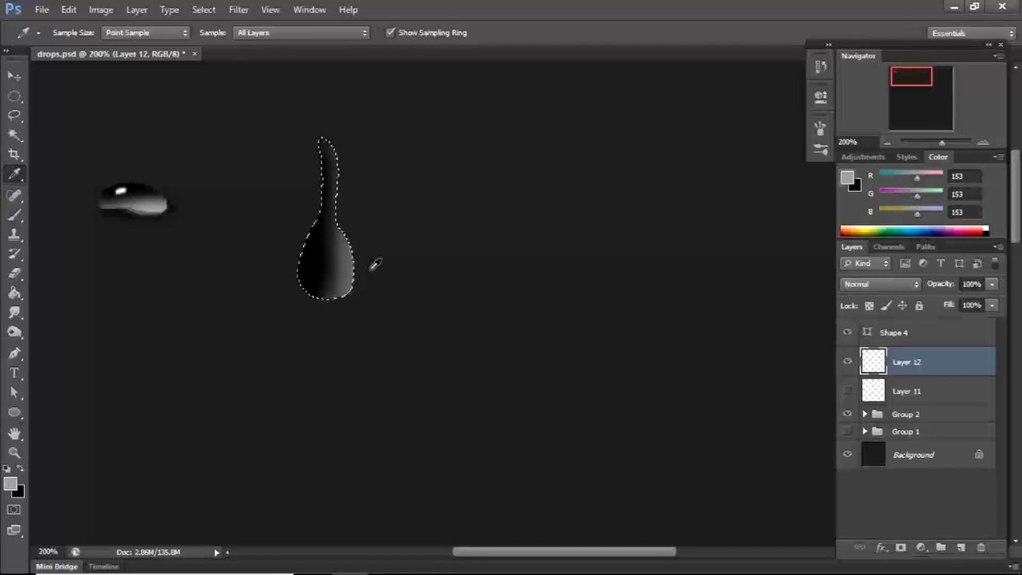
key("b")
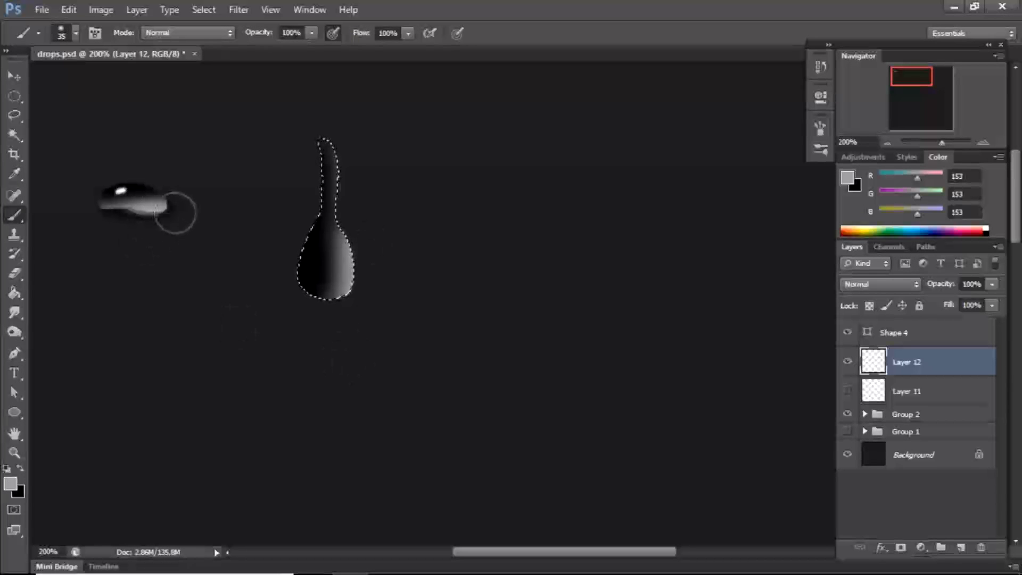
Set the foreground colour to light grey 187, 184, 184 and brighten the right side of the new drop's bulb and neck at 35 px
key("i")
left_click_drag(136, 204, 141, 208)
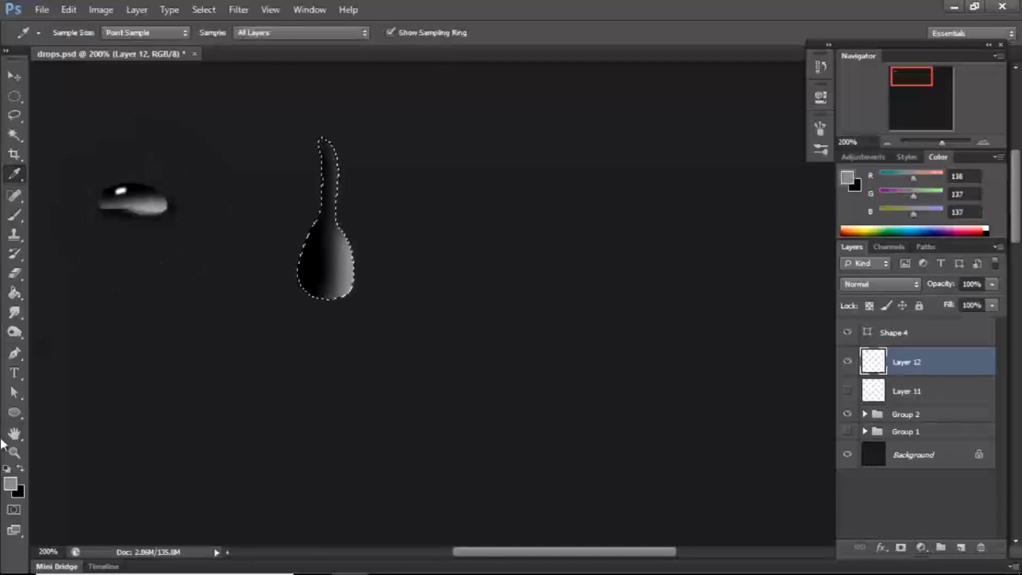
left_click(10, 483)
left_click_drag(447, 368, 446, 329)
left_click(761, 272)
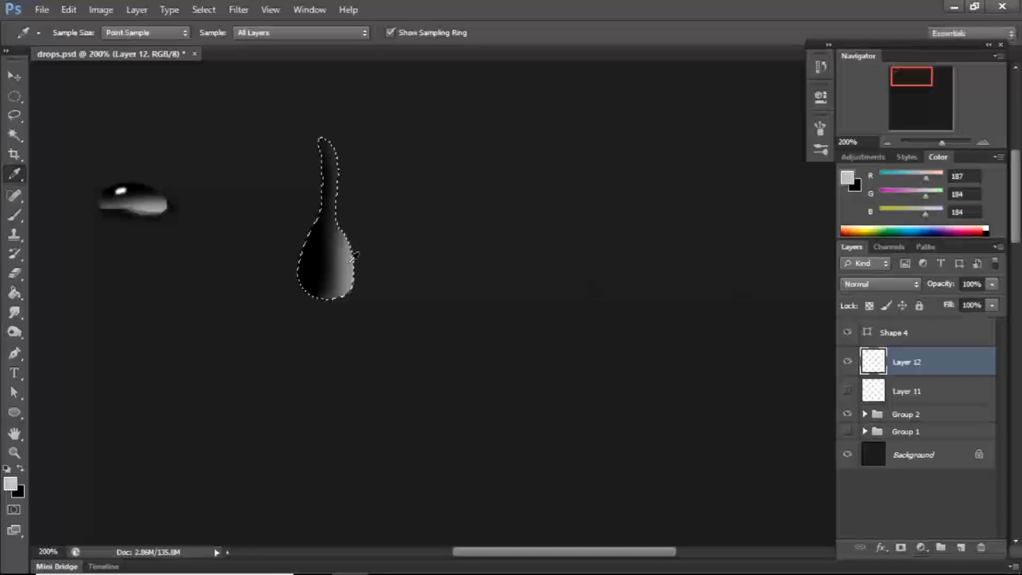
key("b")
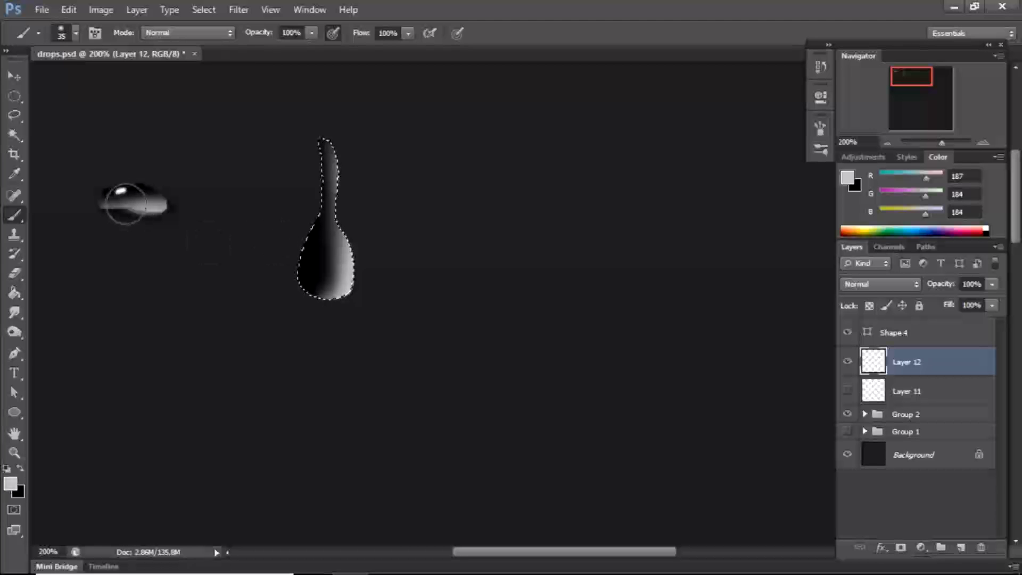
Paint two small 8 px highlights on the new drop's dark side in white 241, 241, 241 sampled from the first drop, restoring pressure-controlled opacity
key("i")
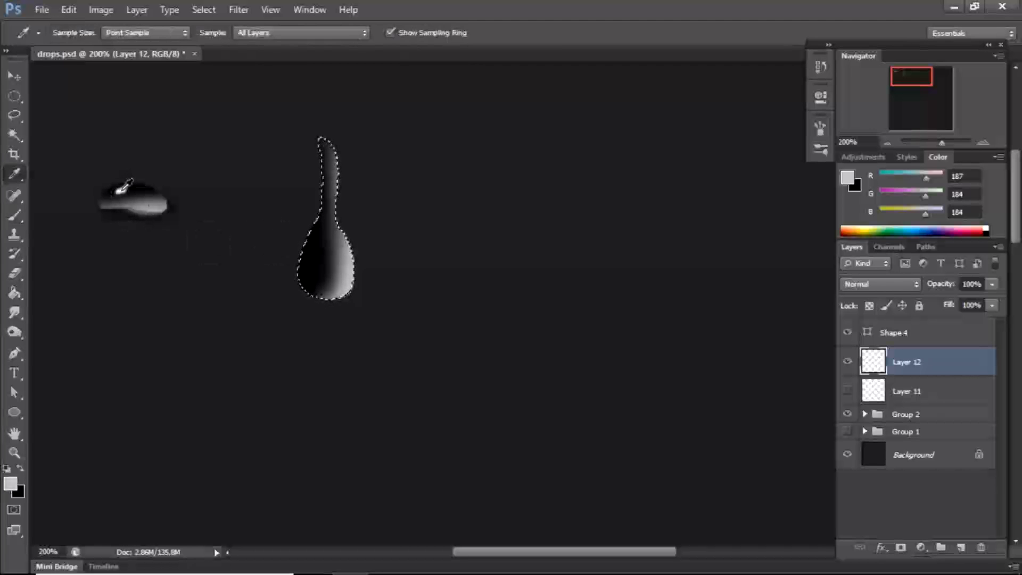
left_click(119, 190)
key("b")
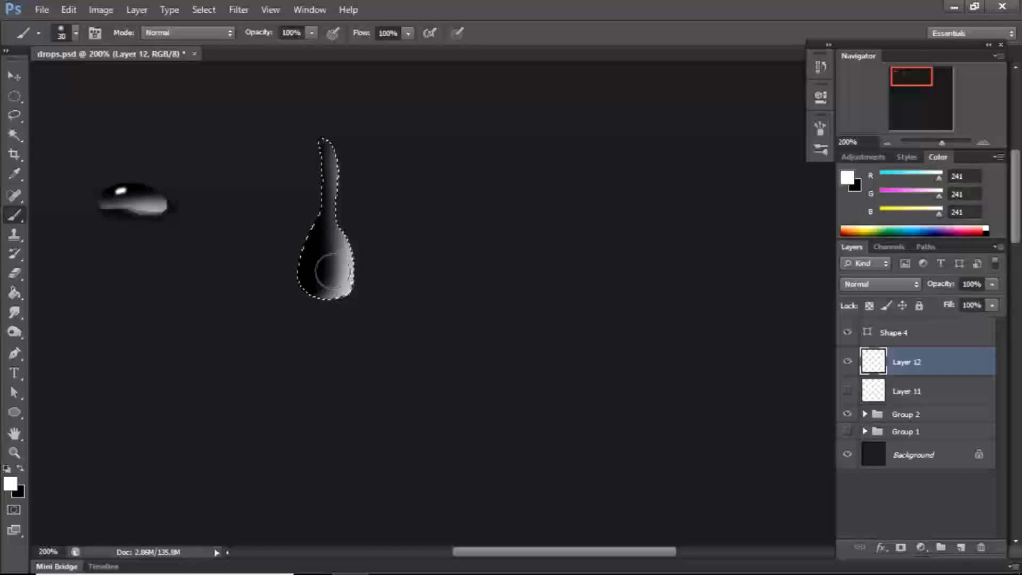
key("bracketright")
key("bracketright")
key("bracketright")
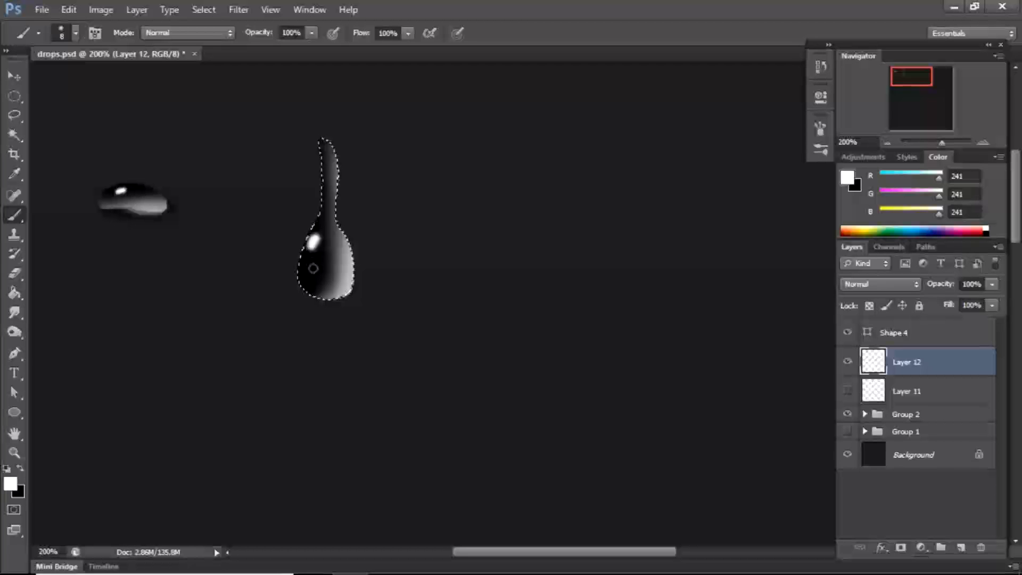
left_click(313, 258)
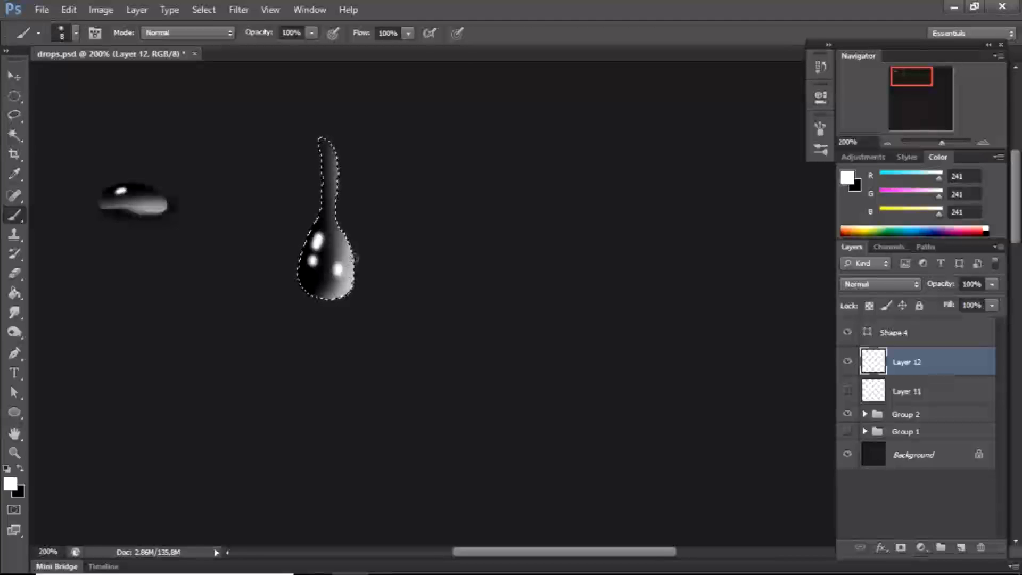
left_click(335, 34)
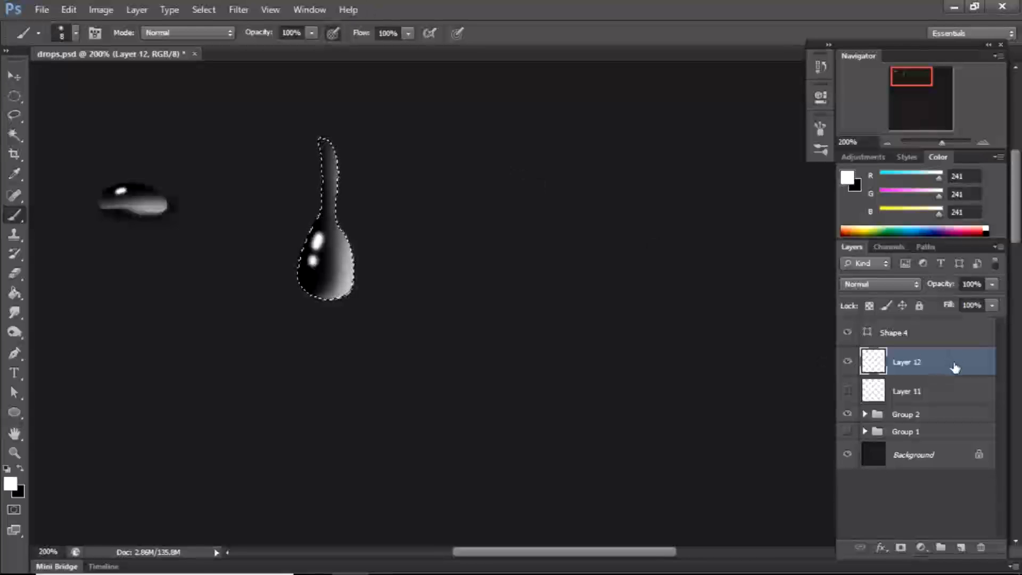
Add a new layer directly beneath Layer 12 for the drop's shadow and deselect the drop outline
left_click(961, 548)
left_click_drag(952, 363, 946, 394)
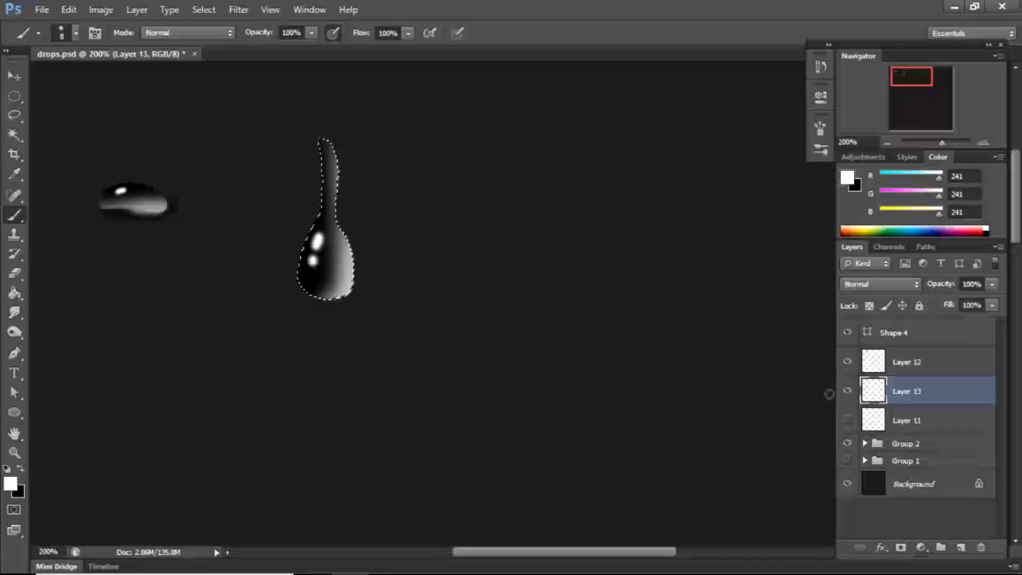
key("ctrl+d")
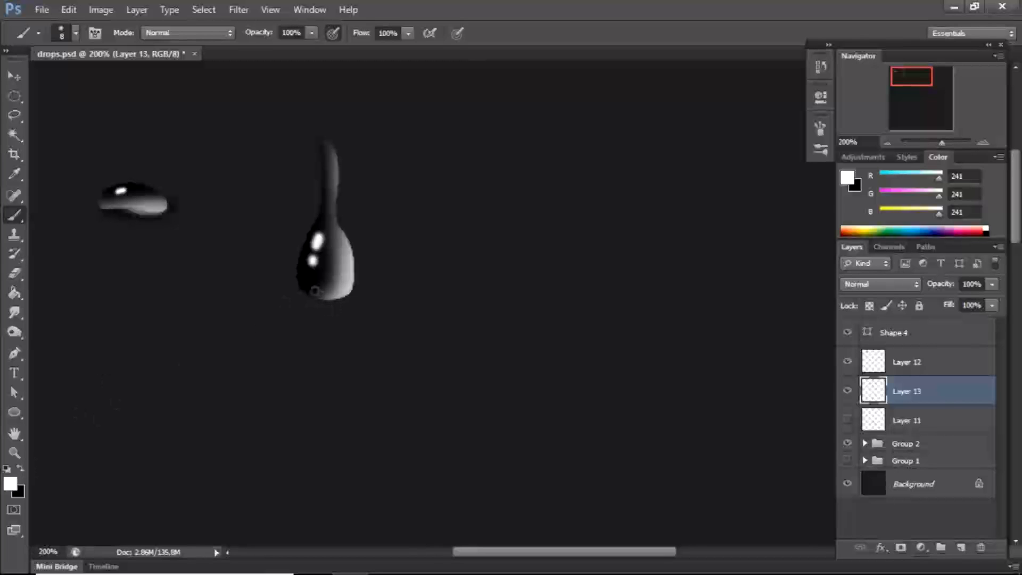
Sample near-black 10, 10, 10 from the drop and paint a thin shadow along its lower edge and right side at 8 px
key("i")
left_click(346, 278)
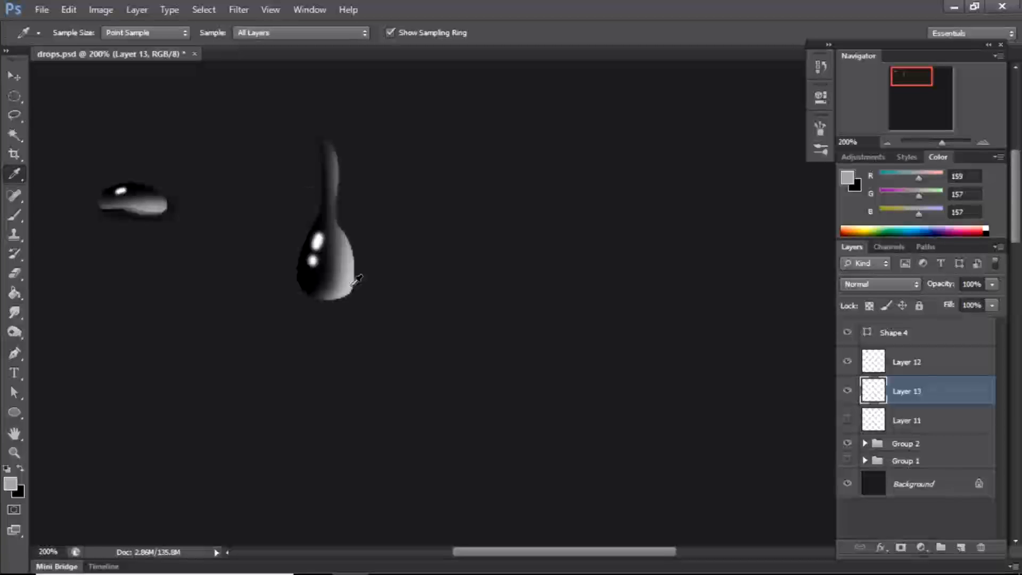
left_click(314, 278)
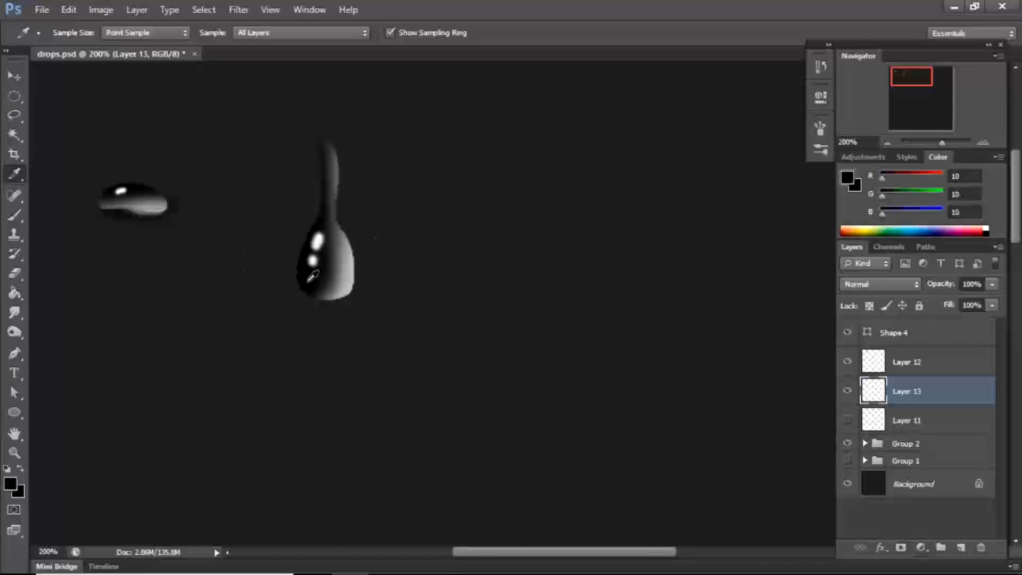
key("b")
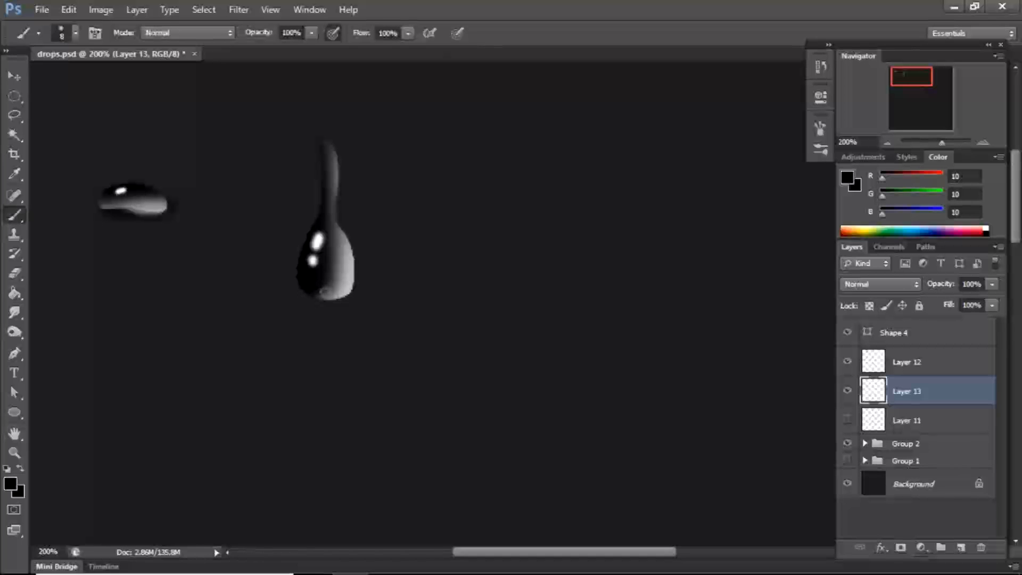
mouse_move(314, 298)
left_mouse_down()
mouse_move(348, 299)
mouse_move(309, 290)
mouse_move(315, 298)
mouse_move(376, 278)
mouse_move(319, 299)
mouse_move(358, 289)
mouse_move(352, 302)
mouse_move(366, 281)
left_mouse_up()
key("ctrl+z")
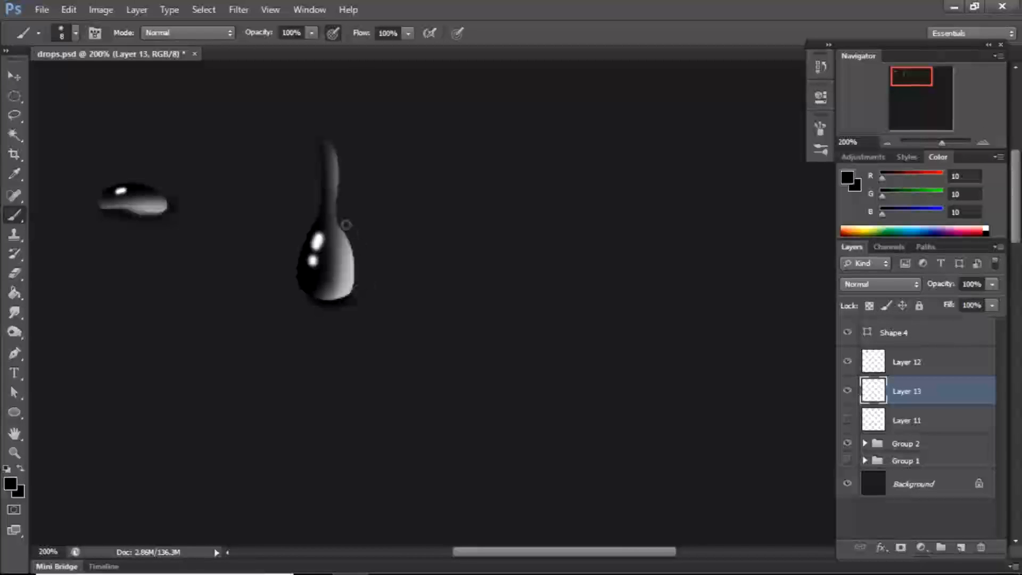
mouse_move(335, 151)
left_mouse_down()
mouse_move(339, 222)
mouse_move(337, 197)
left_mouse_up()
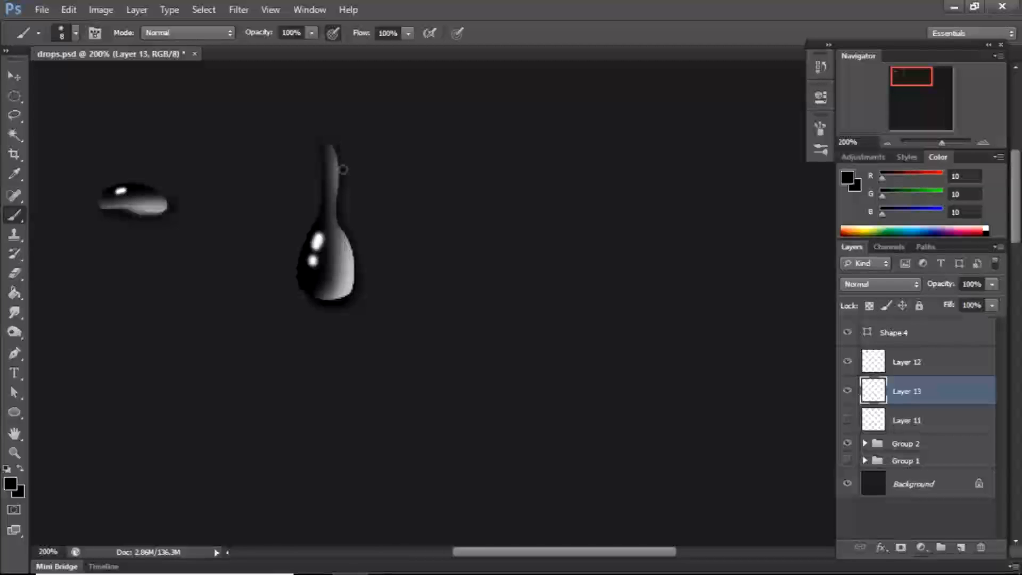
mouse_move(343, 167)
left_mouse_down()
mouse_move(349, 177)
mouse_move(337, 153)
mouse_move(342, 175)
mouse_move(344, 166)
left_mouse_up()
Enlarge the brush to 20 px and widen the soft shadow down the drop's right side and underneath it
key("bracketright")
key("bracketright")
mouse_move(342, 156)
left_mouse_down()
mouse_move(357, 254)
mouse_move(333, 313)
mouse_move(303, 311)
mouse_move(328, 355)
left_mouse_up()
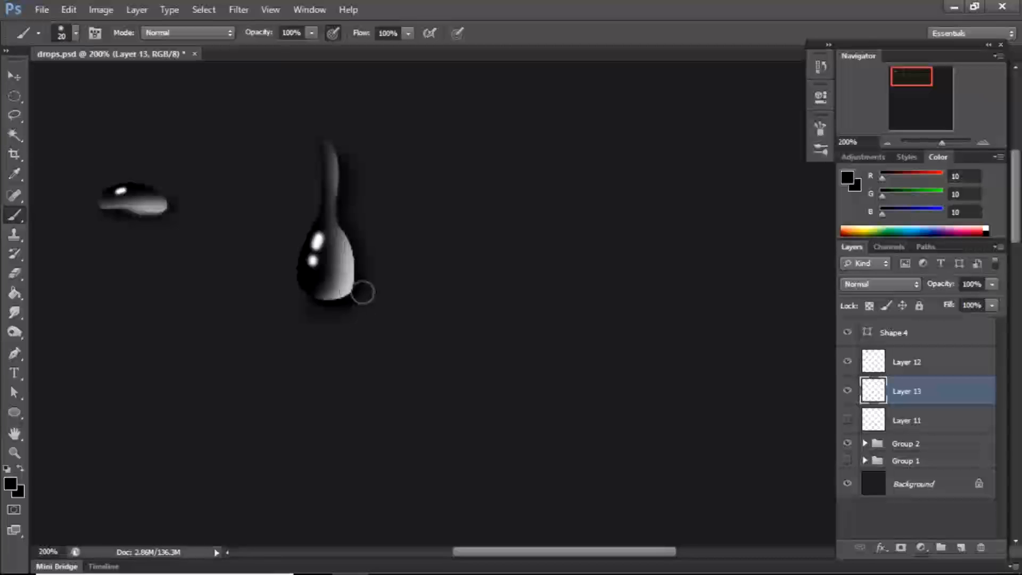
Paint a faint 8 px glow in grey 155, 153, 153 around the drop's lower right edge and blend it with sampled dark 14, 14, 14
key("i")
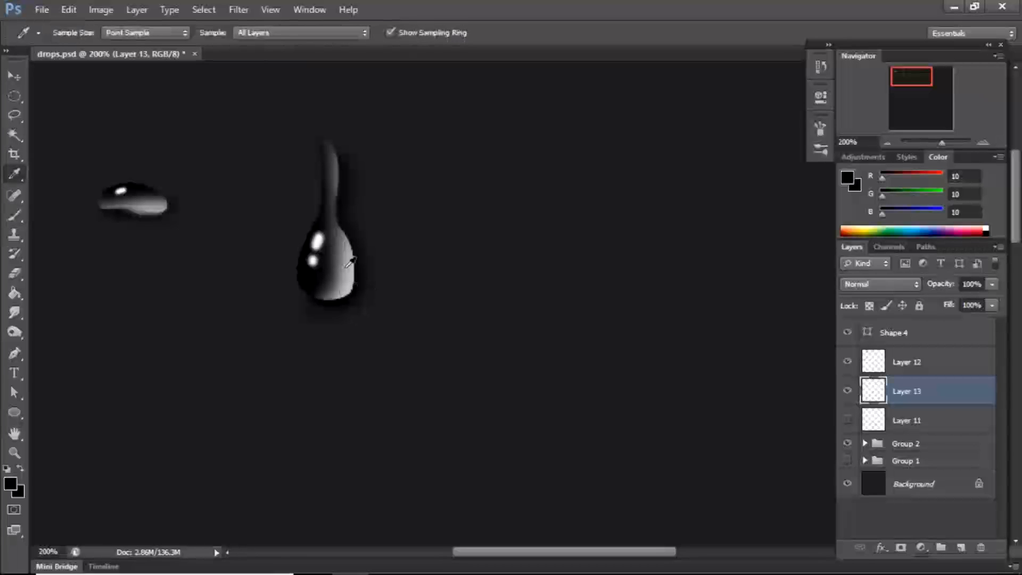
left_click(347, 269)
key("v")
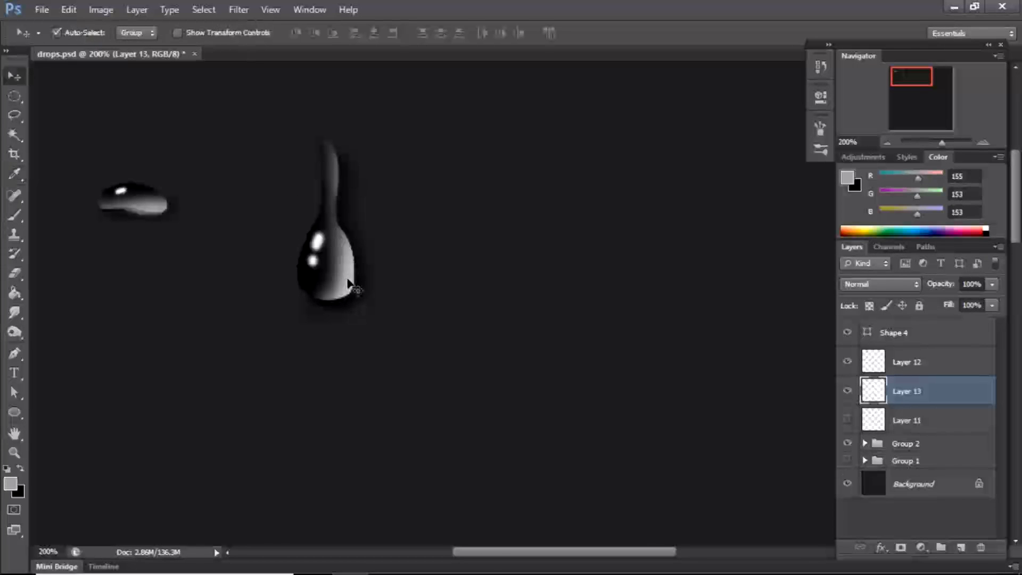
key("b")
key("bracketleft")
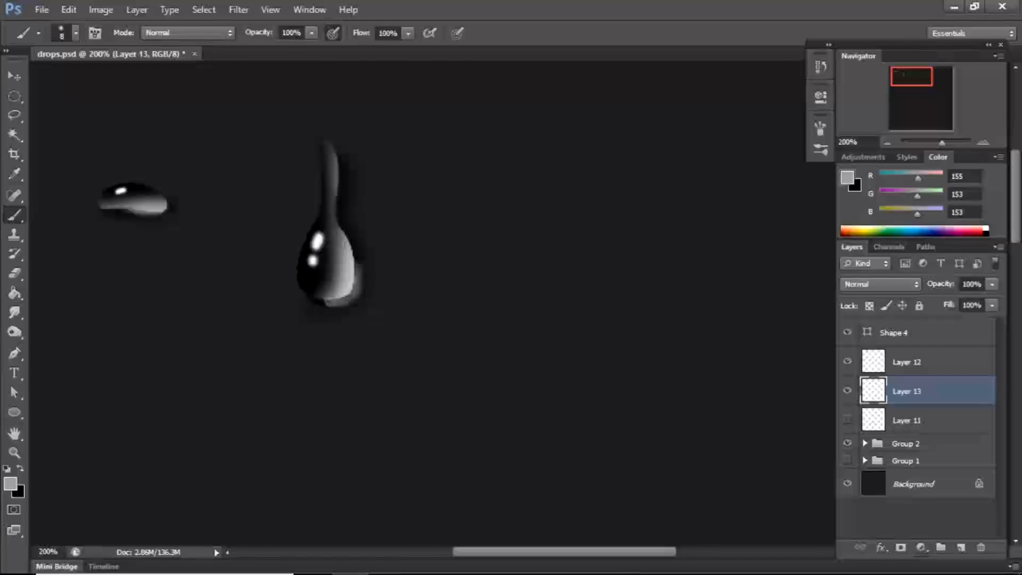
left_click(326, 300, "alt")
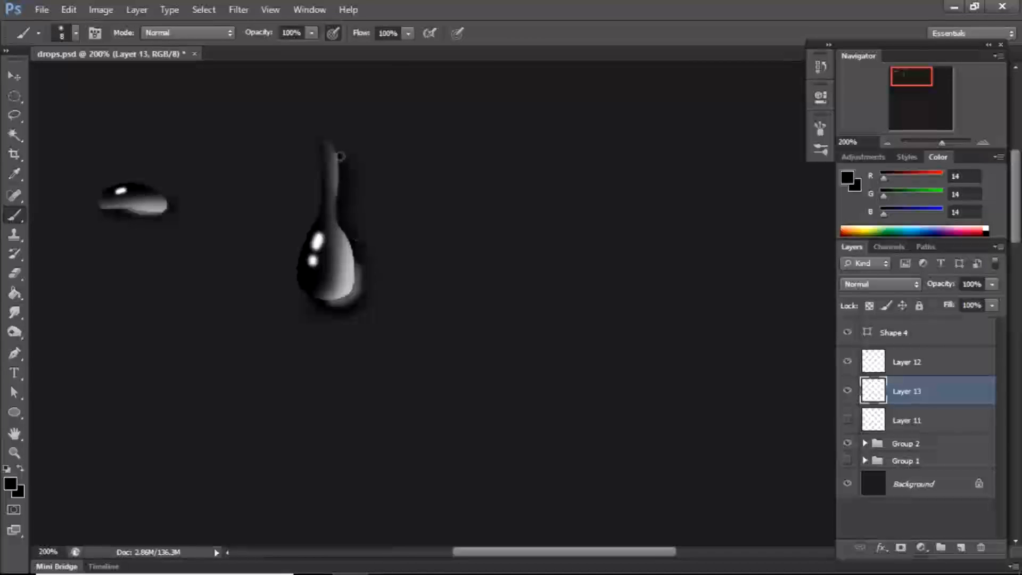
Merge Layer 12 with the shadow layer Layer 13 and add a layer mask to the merged layer
key("ctrl+minus")
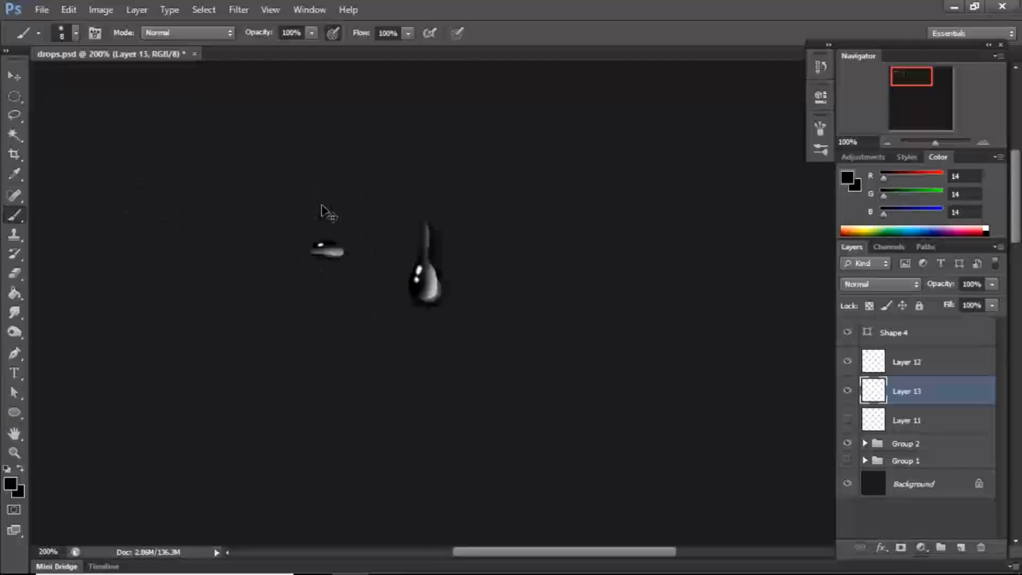
key("ctrl+minus")
key("ctrl+minus")
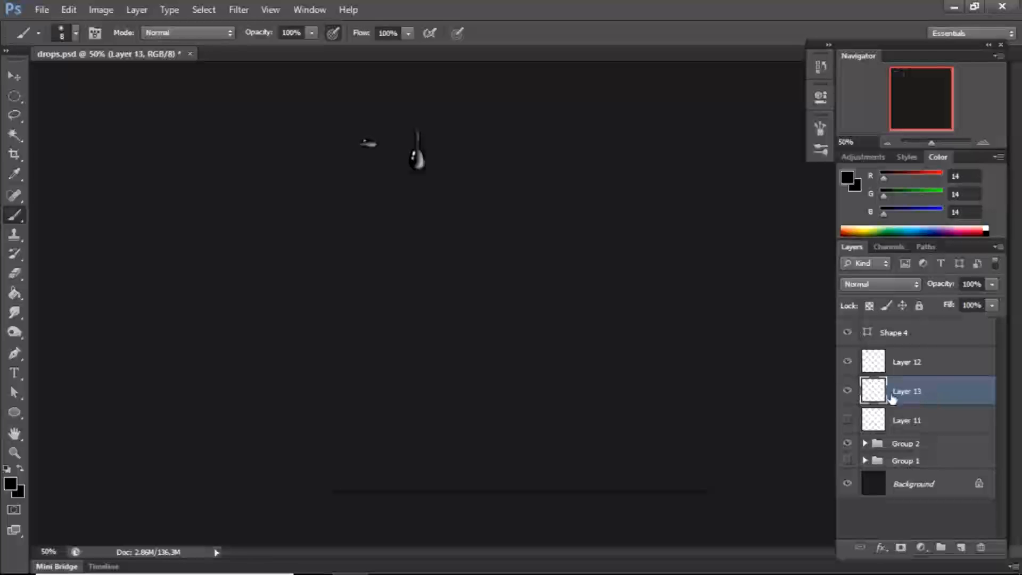
left_click(925, 367, "shift")
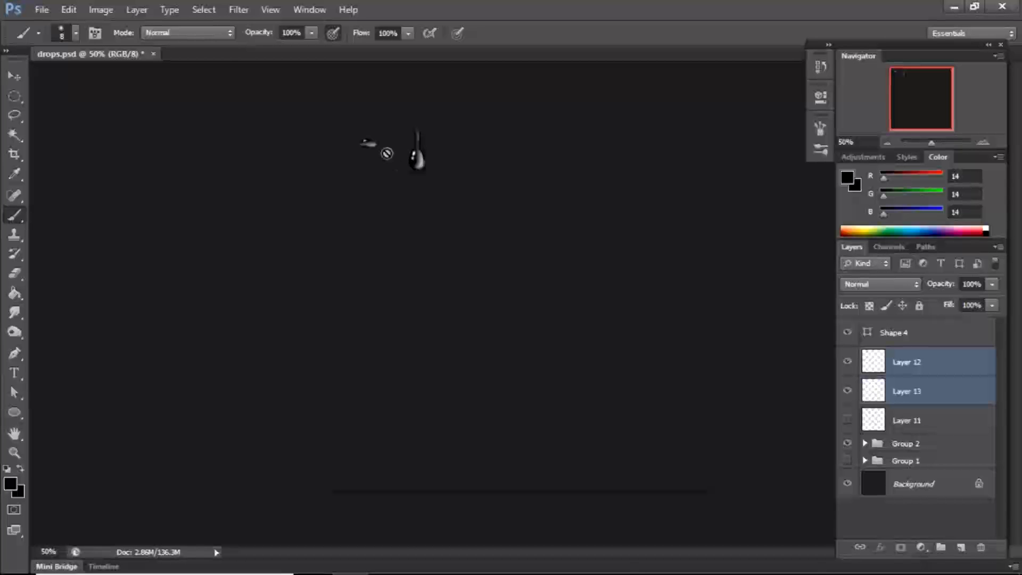
key("ctrl+e")
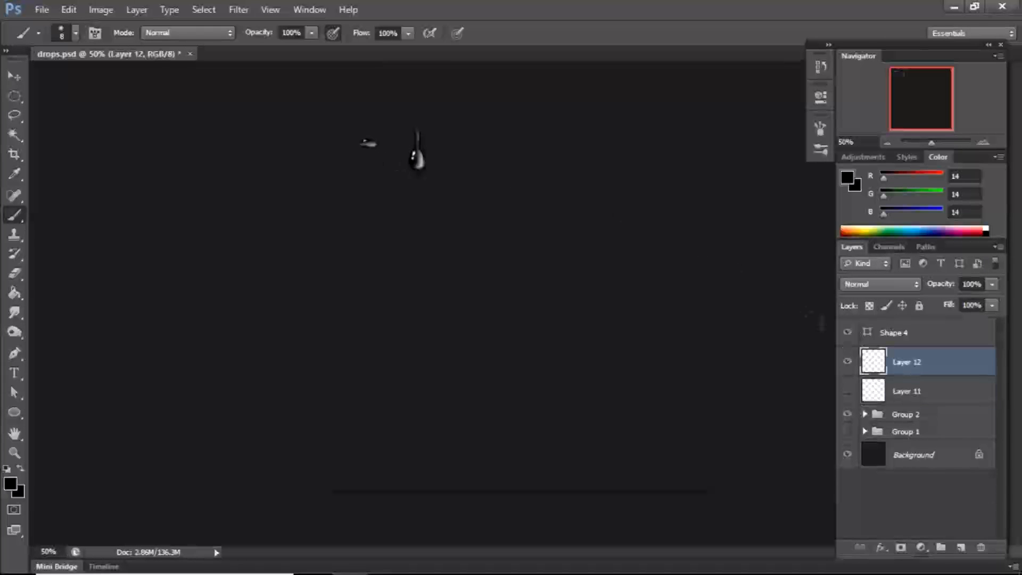
left_click(901, 547)
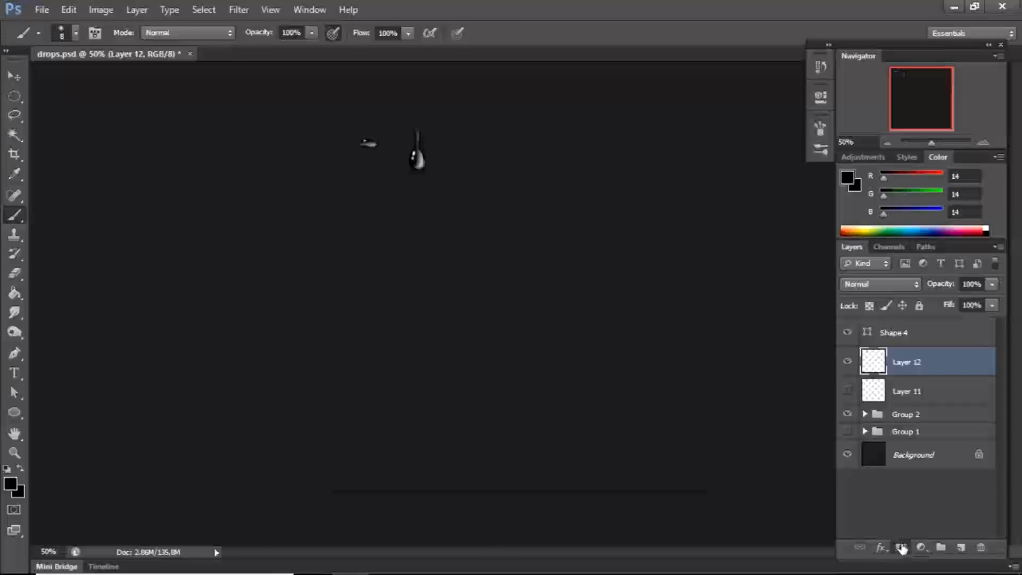
Fade the tip of the drop's neck on the layer mask with a 15 px black brush at 61% opacity
key("ctrl+plus")
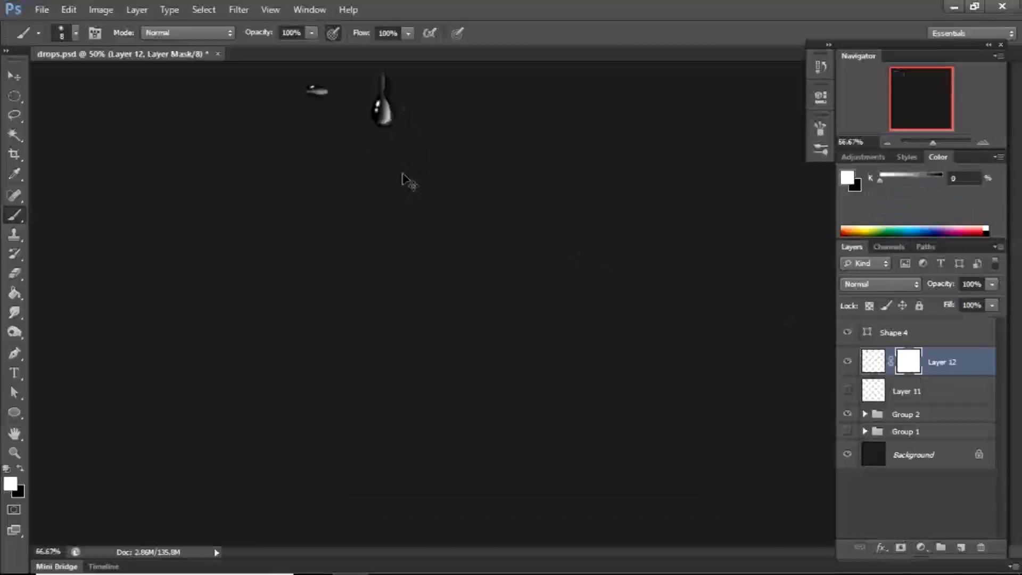
left_click_drag(402, 171, 402, 224)
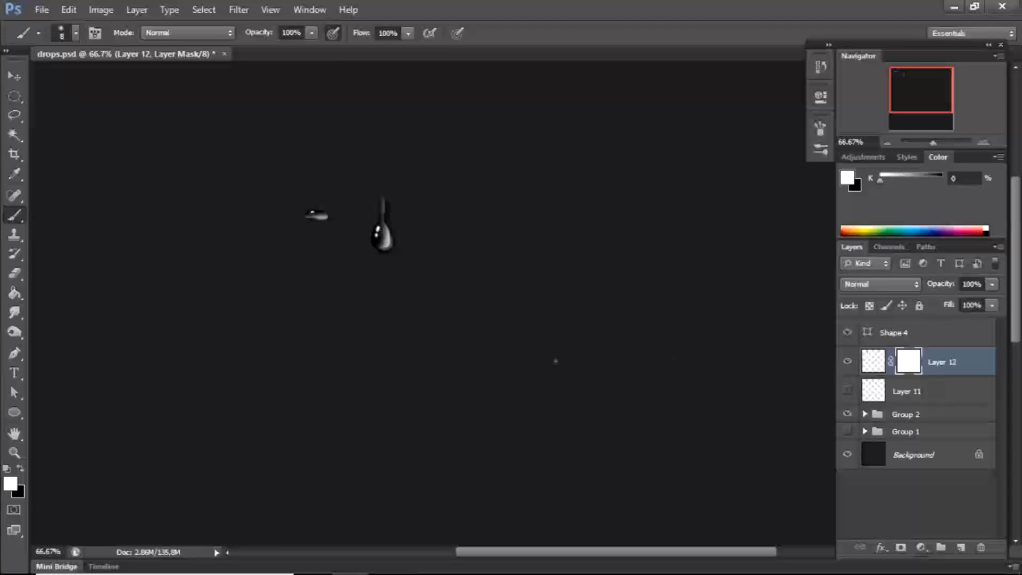
key("ctrl+plus")
left_click_drag(534, 365, 553, 441)
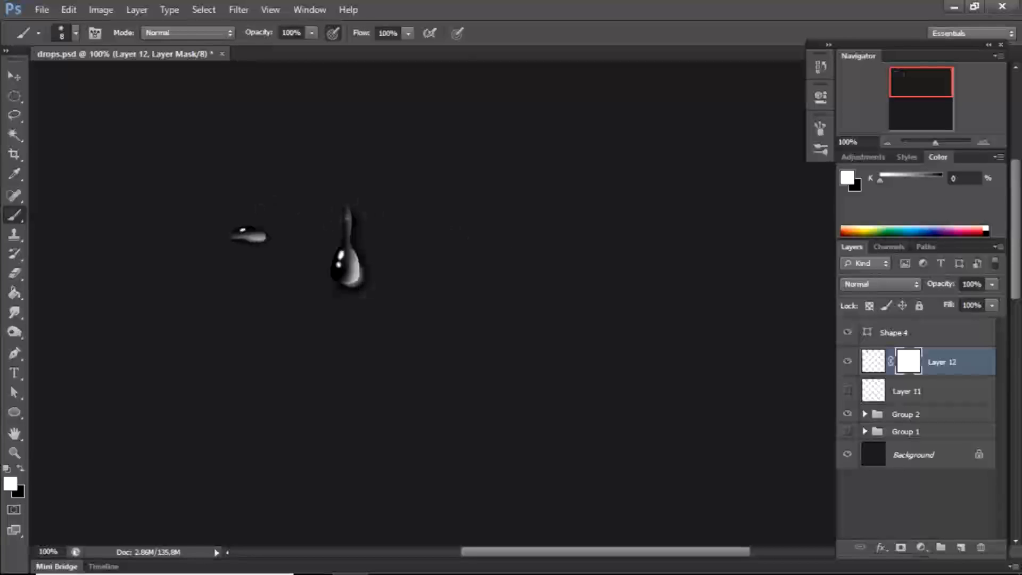
key("x")
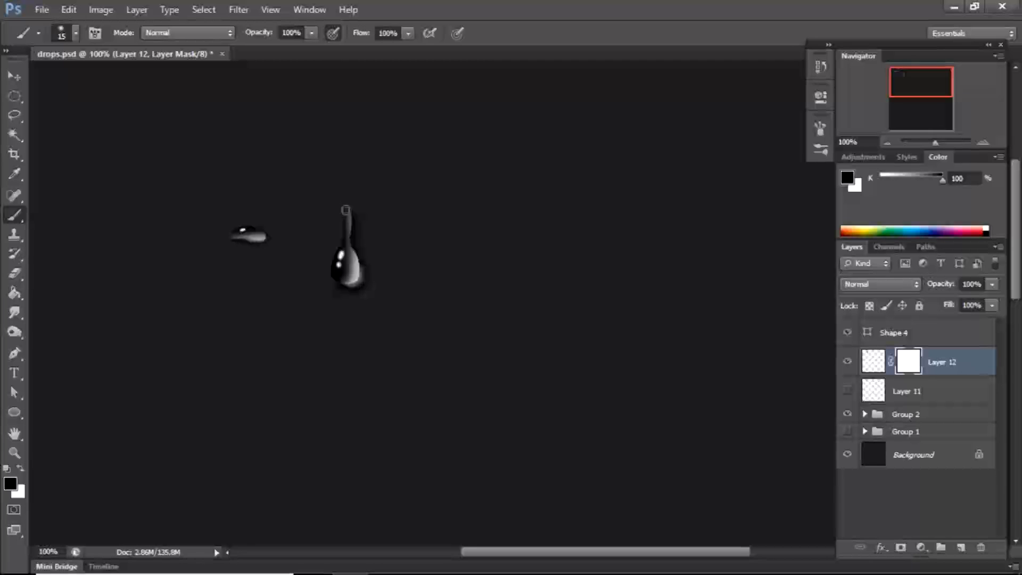
left_click(311, 33)
left_click_drag(286, 48, 283, 49)
left_click(343, 208)
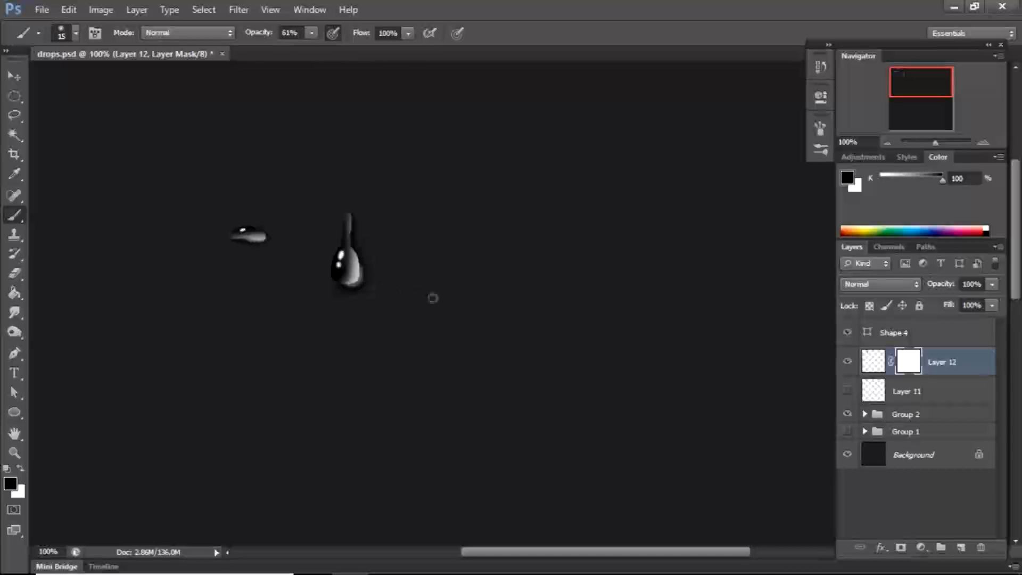
Group the second drop's layers Shape 4, Layer 12 and Layer 11 together
key("ctrl+minus")
key("ctrl+minus")
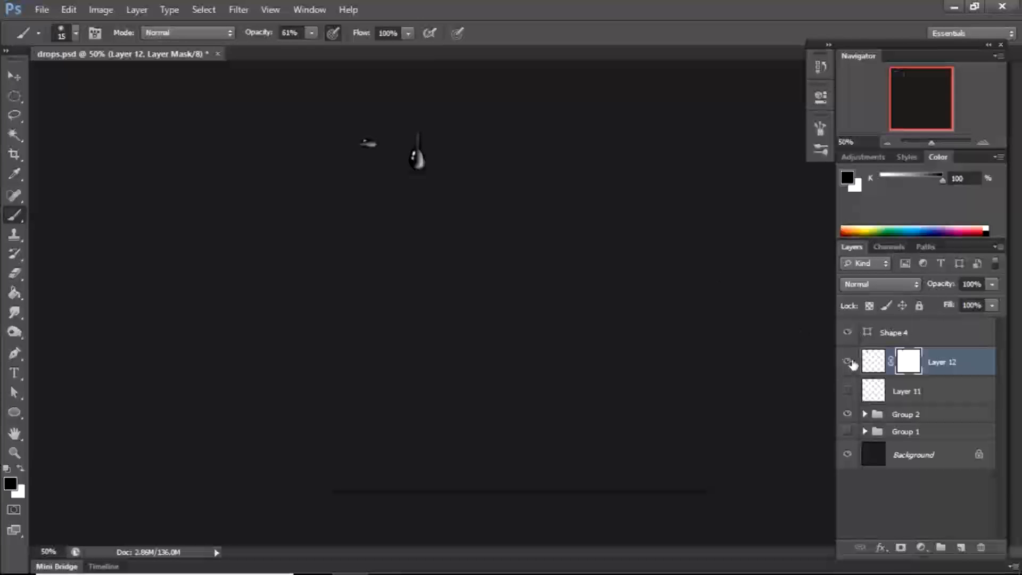
left_click(924, 389)
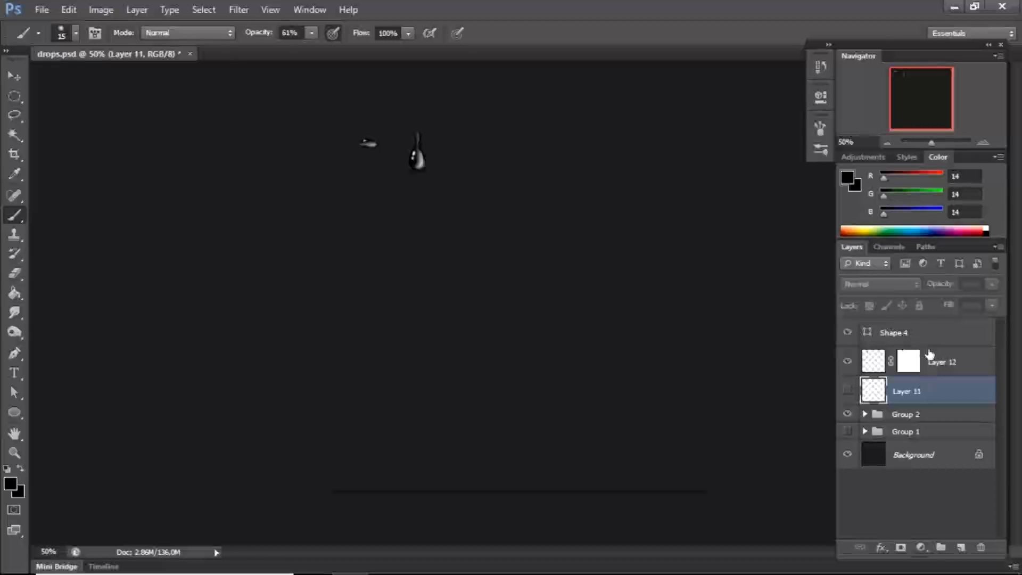
left_click(931, 362, "shift")
left_click(926, 339, "shift")
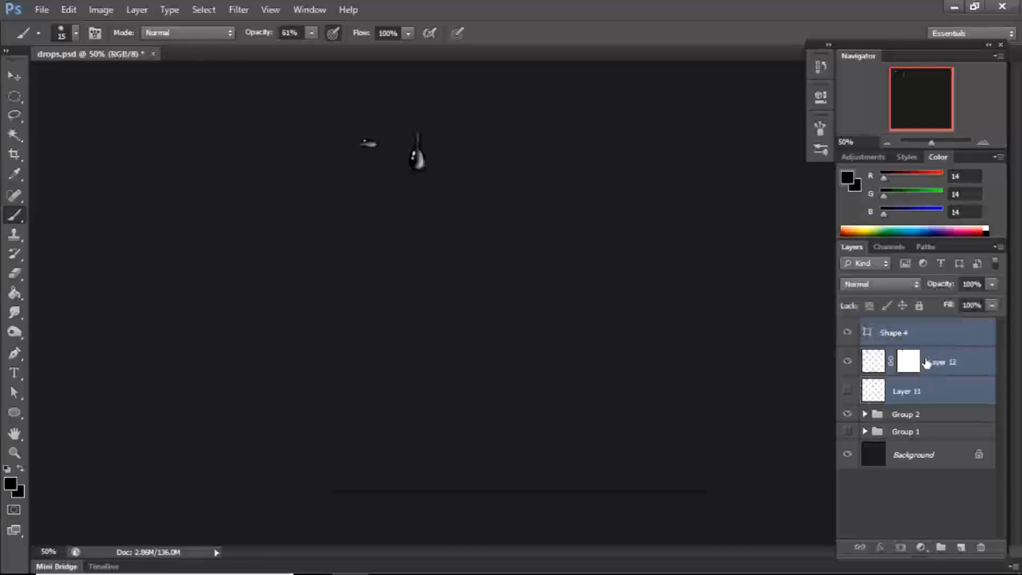
key("ctrl+g")
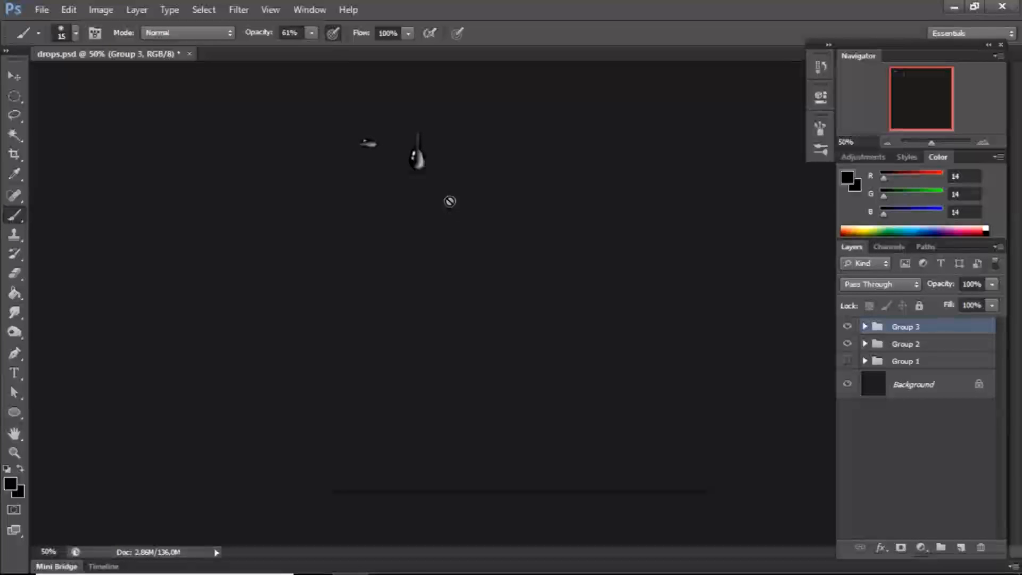
Sketch a faint circular guide for a round drop beside the long-necked drop on a new layer, using a 4 px brush in grey 30, 30, 30
scroll(450, 208, "up", 2)
mouse_move(450, 205)
left_mouse_down()
mouse_move(450, 283)
mouse_move(434, 278)
mouse_move(468, 331)
mouse_move(487, 315)
left_mouse_up()
scroll(429, 279, "up", 1)
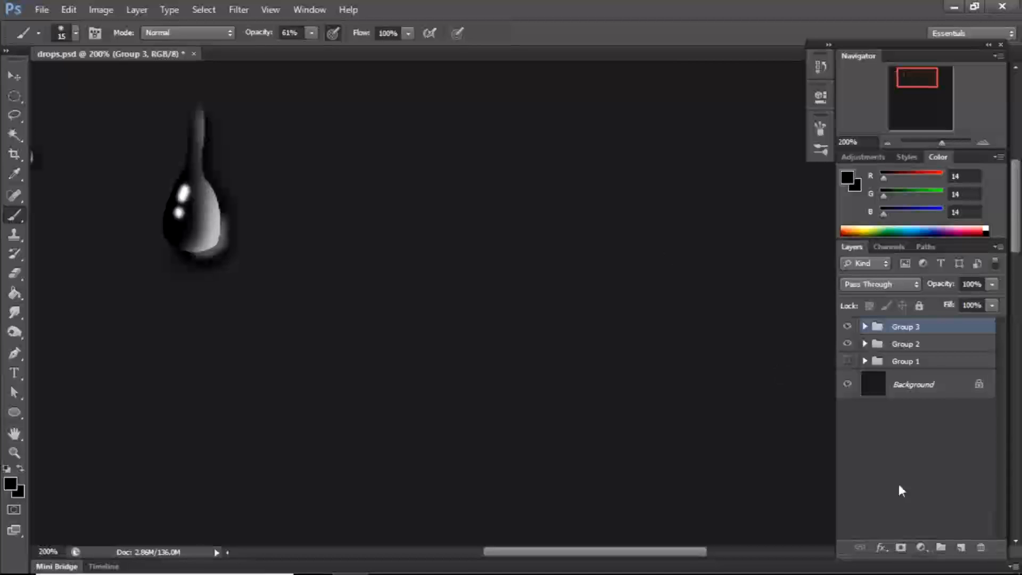
left_click(961, 547)
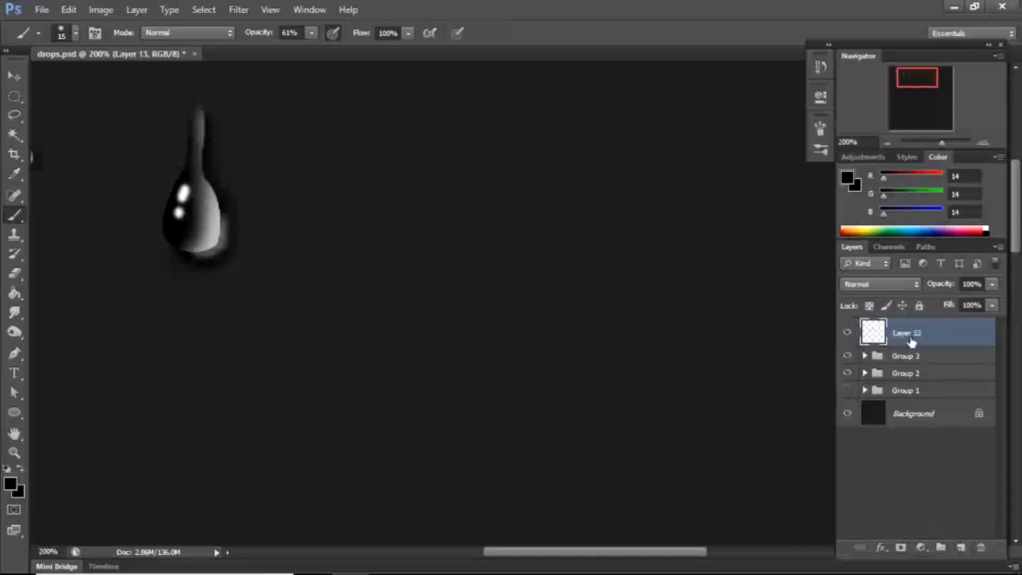
key("bracketleft")
key("bracketleft")
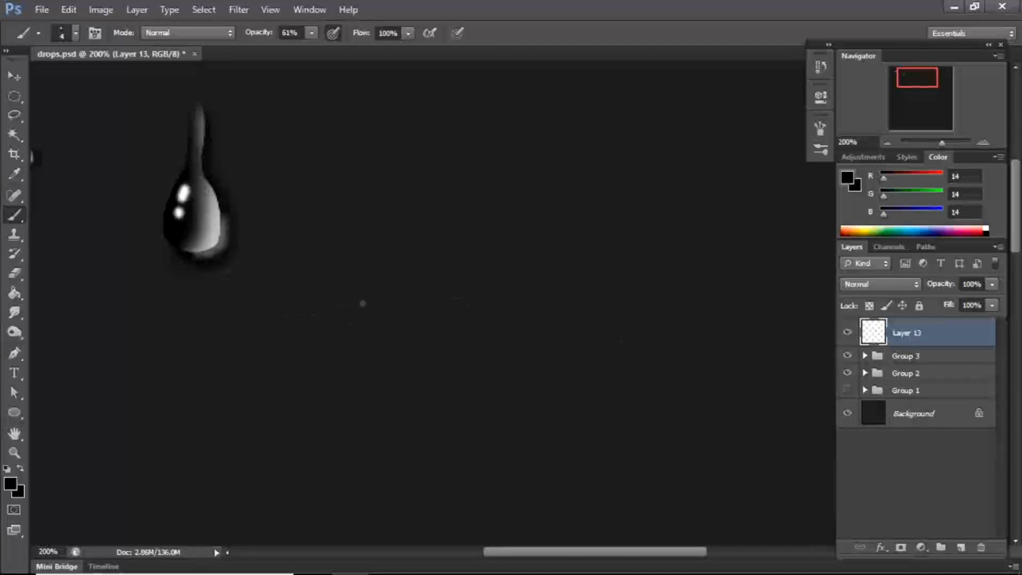
left_click(10, 484)
mouse_move(454, 418)
left_mouse_down()
mouse_move(472, 449)
mouse_move(443, 451)
left_mouse_up()
left_click(442, 450)
left_click(759, 273)
key("b")
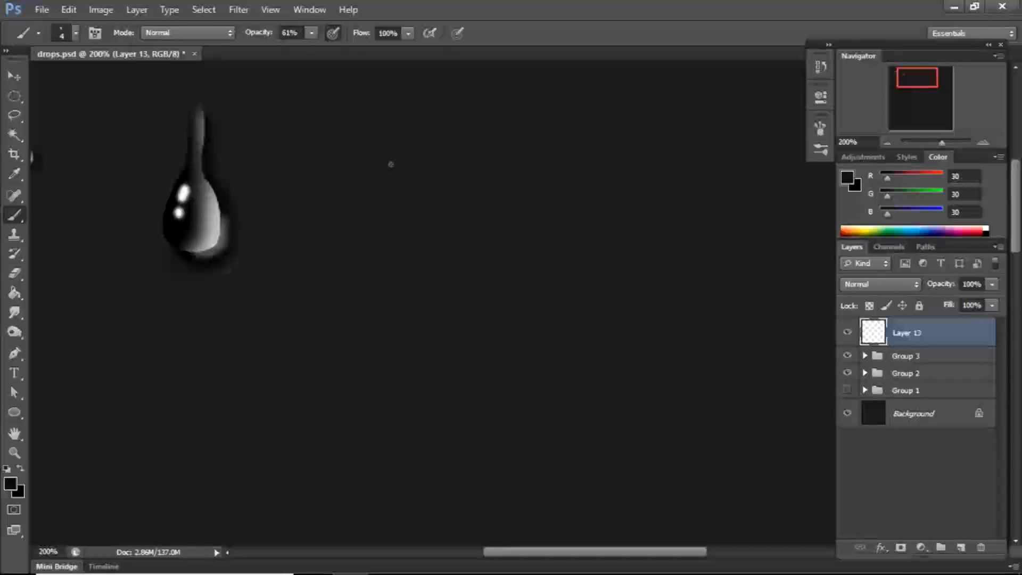
key("e")
key("b")
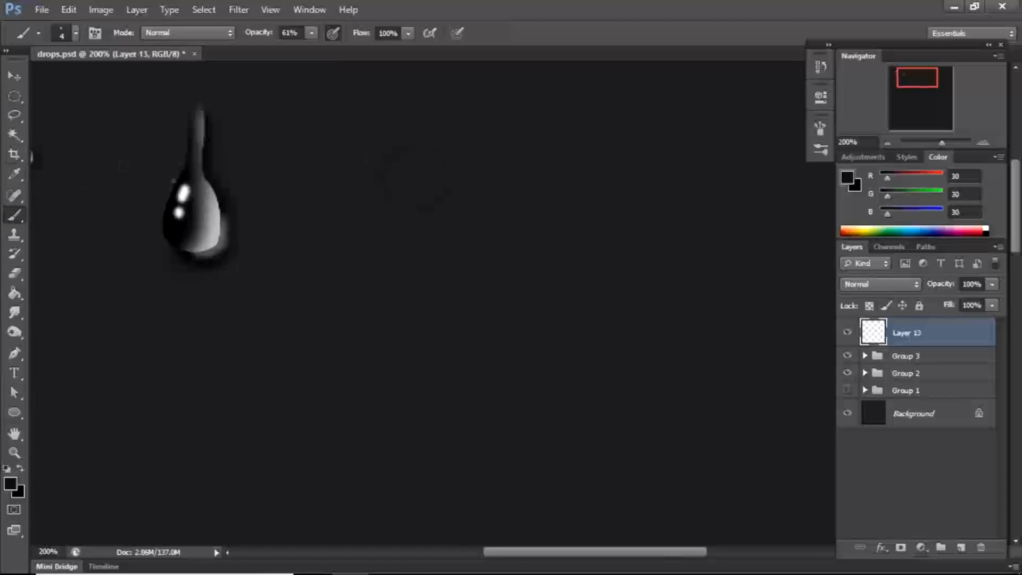
Make a circular selection over the sketched guide, add a new layer for the drop and hide the sketch layer
left_click(15, 97)
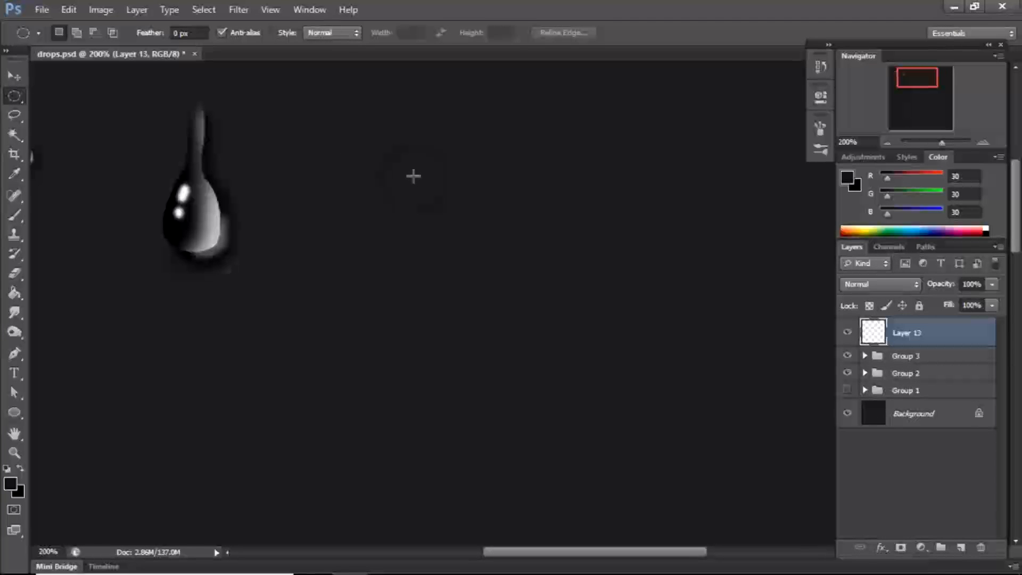
left_click_drag(411, 174, 456, 206)
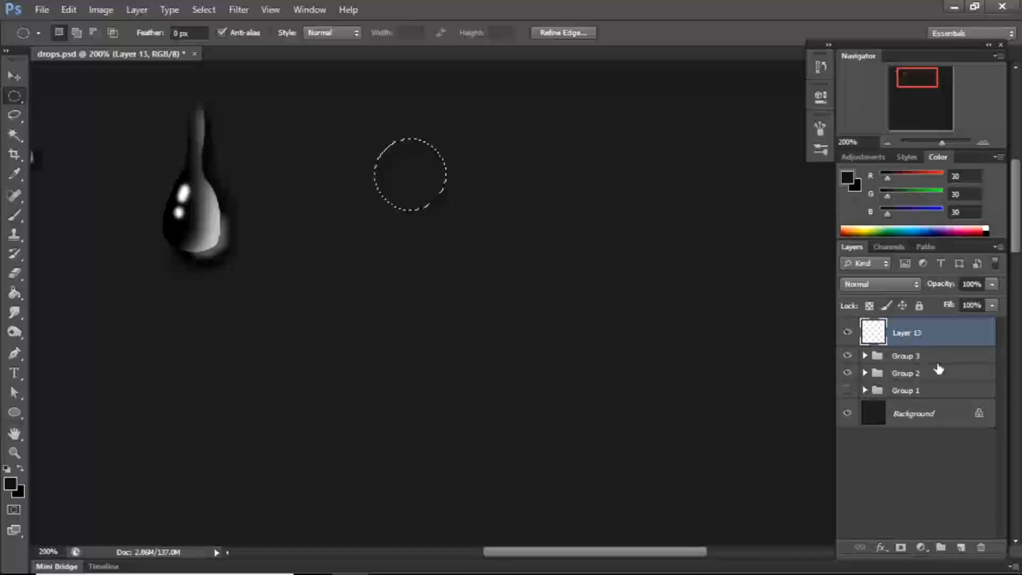
left_click(964, 546)
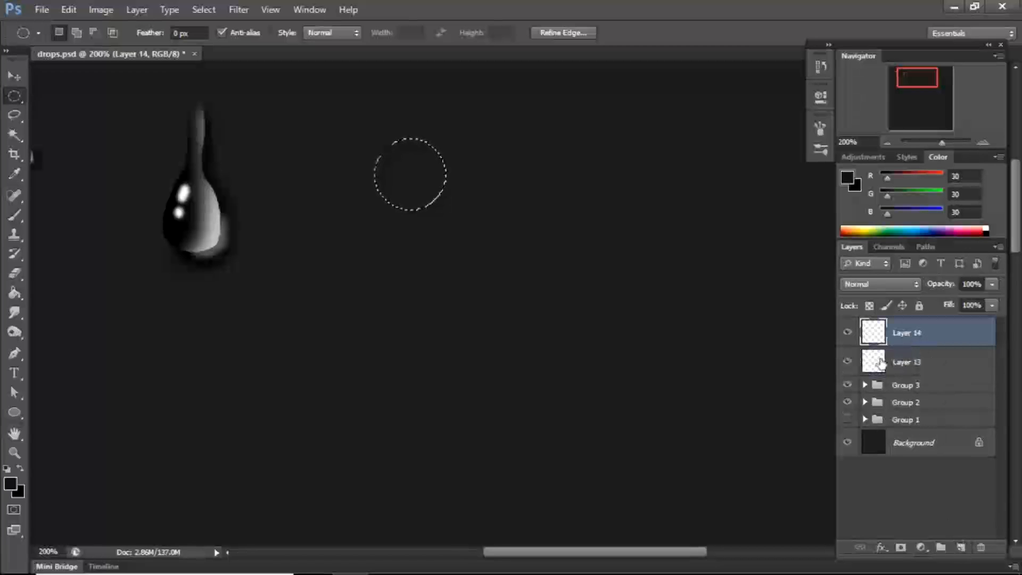
left_click(847, 362)
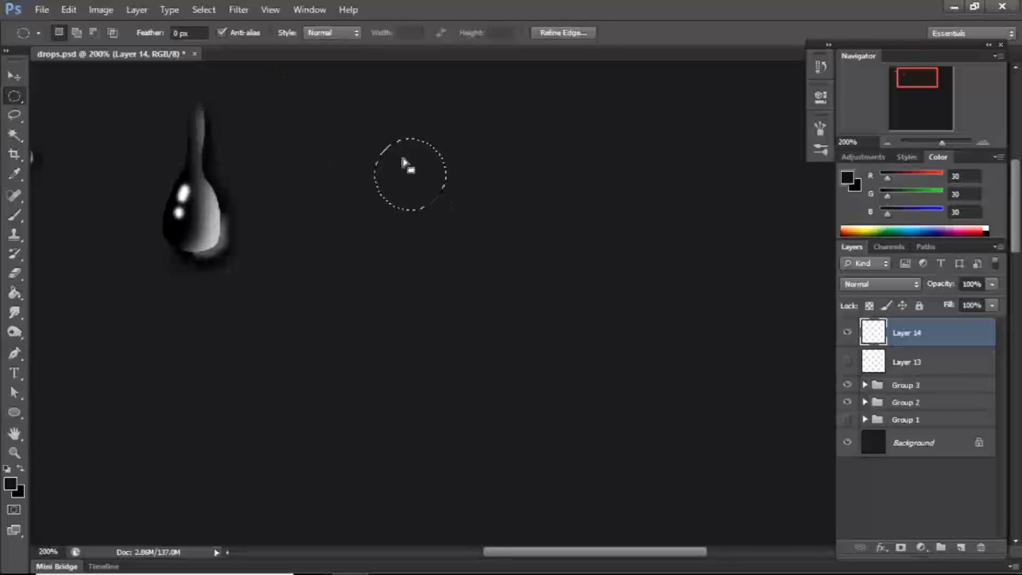
Shade the upper left of the circular selection with a soft 30 px brush in dark grey 16, 16, 16 at 61% opacity
key("b")
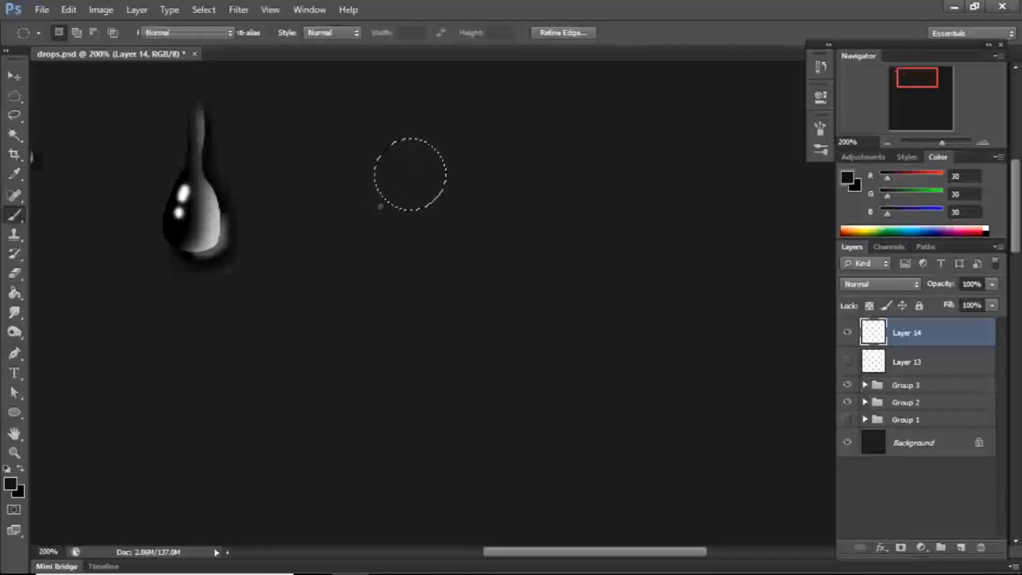
left_click(10, 486)
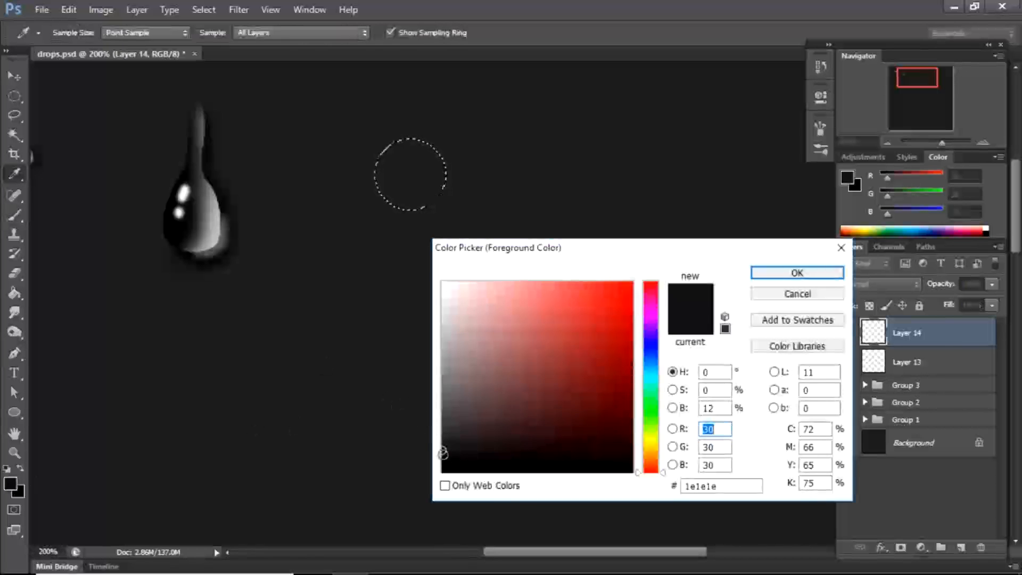
left_click(443, 460)
left_click(769, 270)
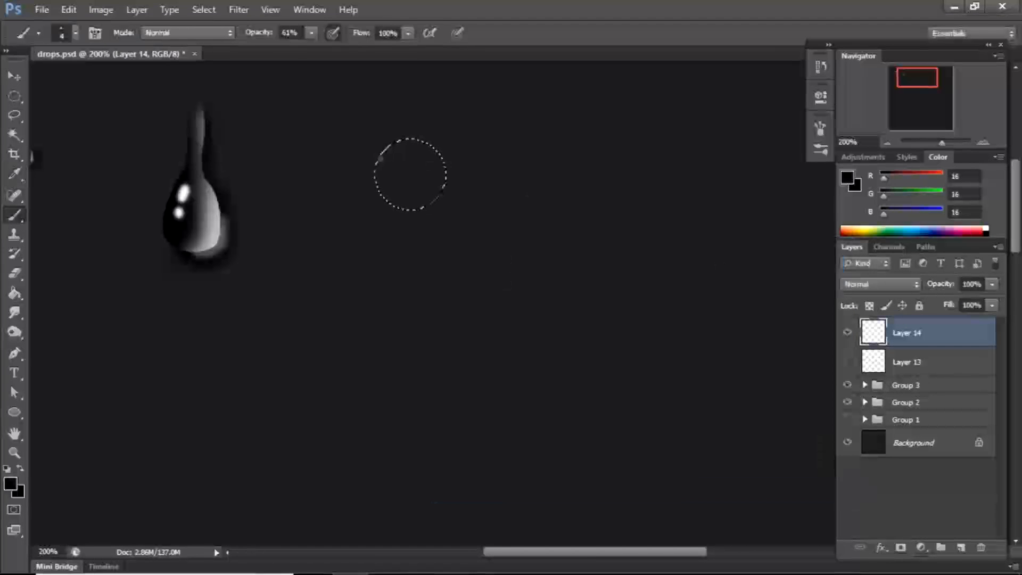
key("bracketright")
key("bracketright")
key("bracketright")
key("bracketright")
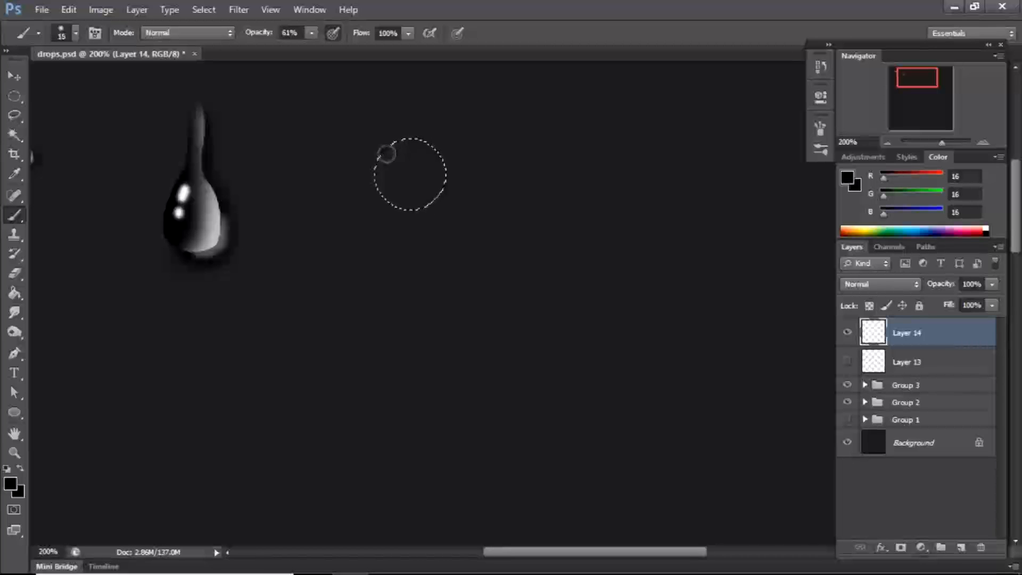
left_click_drag(380, 212, 385, 206)
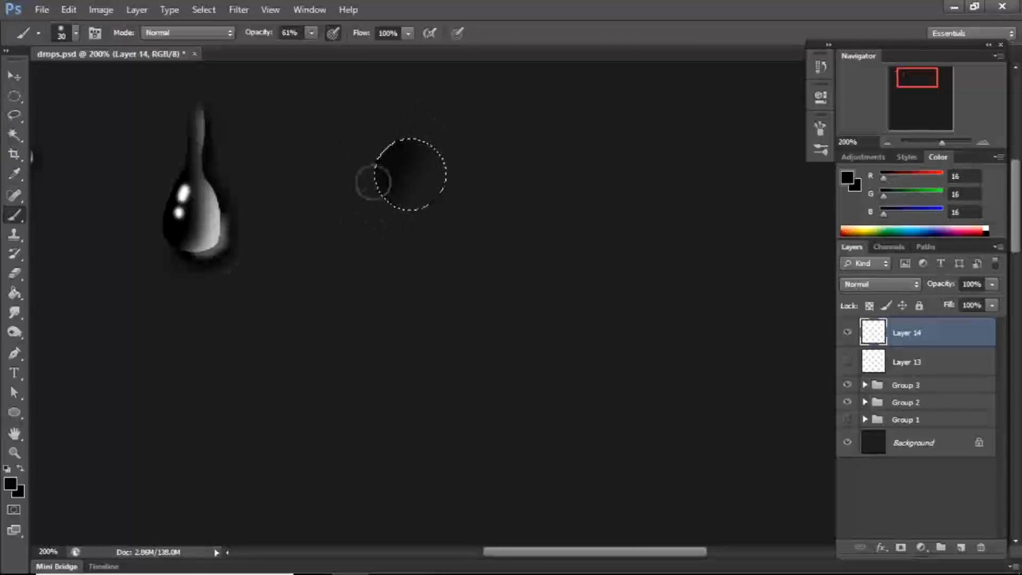
mouse_move(409, 143)
left_mouse_down()
mouse_move(394, 172)
mouse_move(441, 101)
left_mouse_up()
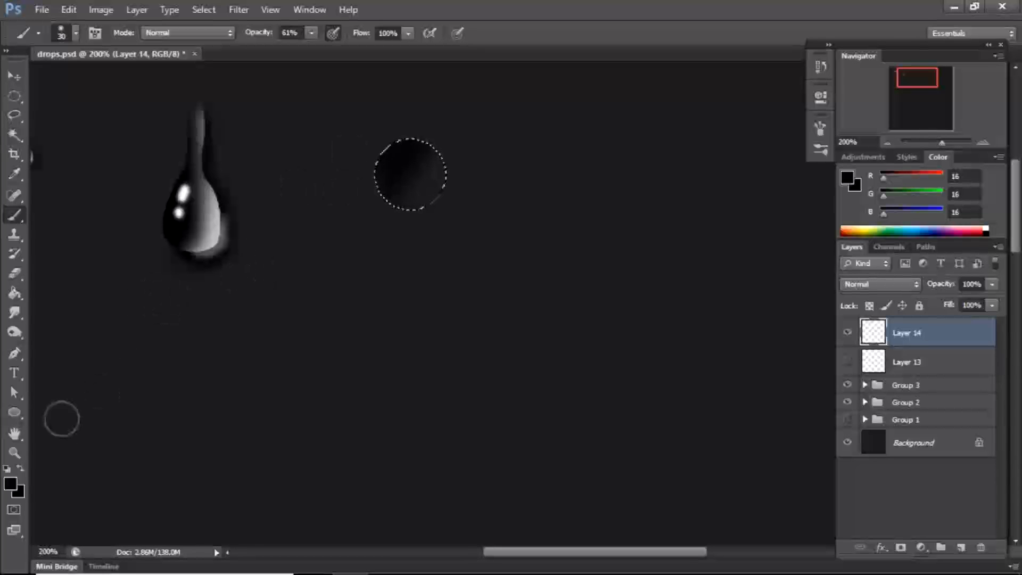
Deepen the shading in the upper left of the round drop with near-black 8, 8, 8
left_click(11, 483)
left_click_drag(452, 428, 445, 467)
left_click(770, 281)
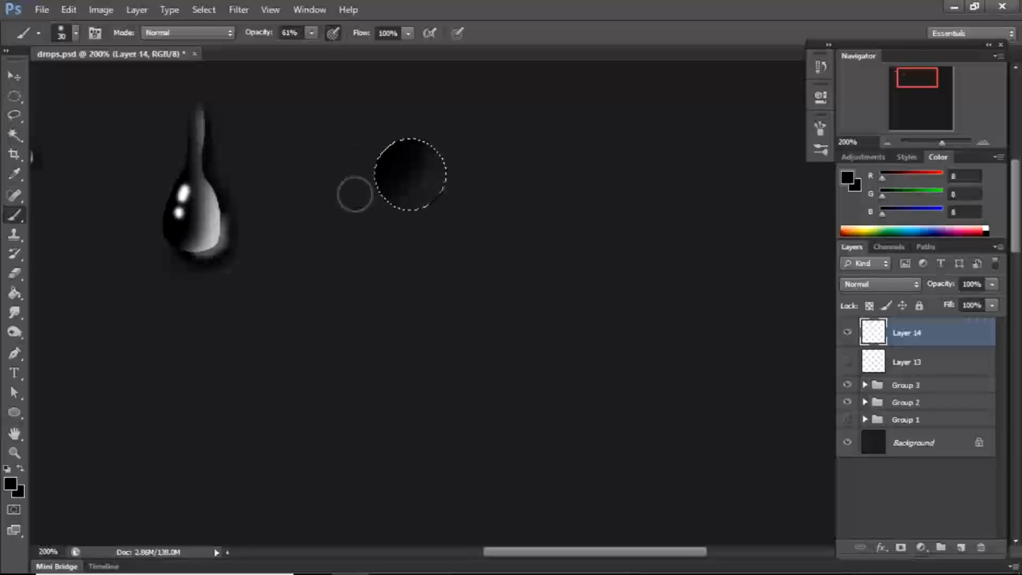
left_click_drag(424, 138, 412, 164)
mouse_move(242, 277)
left_mouse_down()
mouse_move(406, 208)
mouse_move(459, 160)
left_mouse_up()
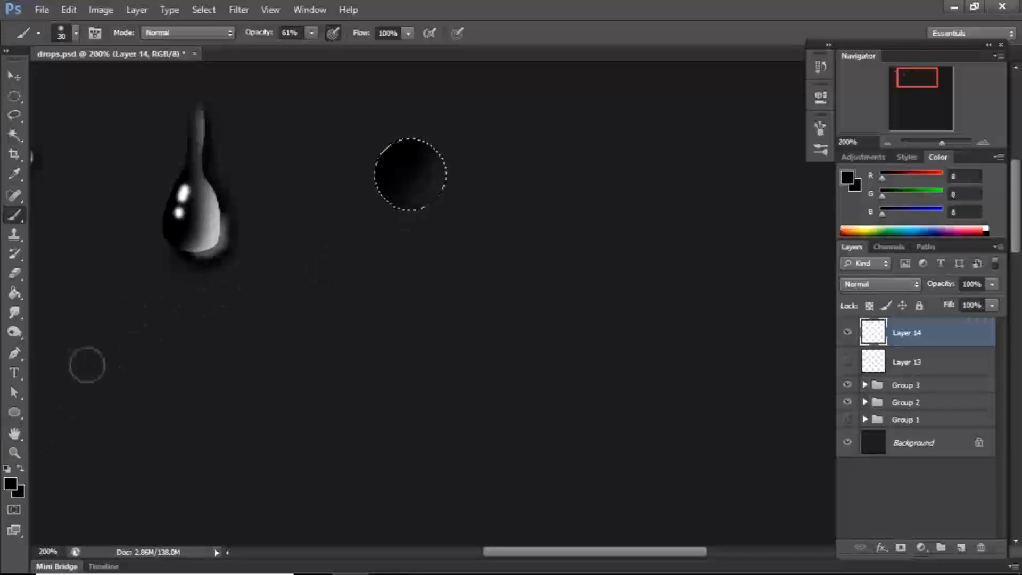
Brighten the round drop's lower right side with greys 150, 147, 147 and 183, 180, 180 sampled from the long-necked drop
key("i")
left_click(213, 221)
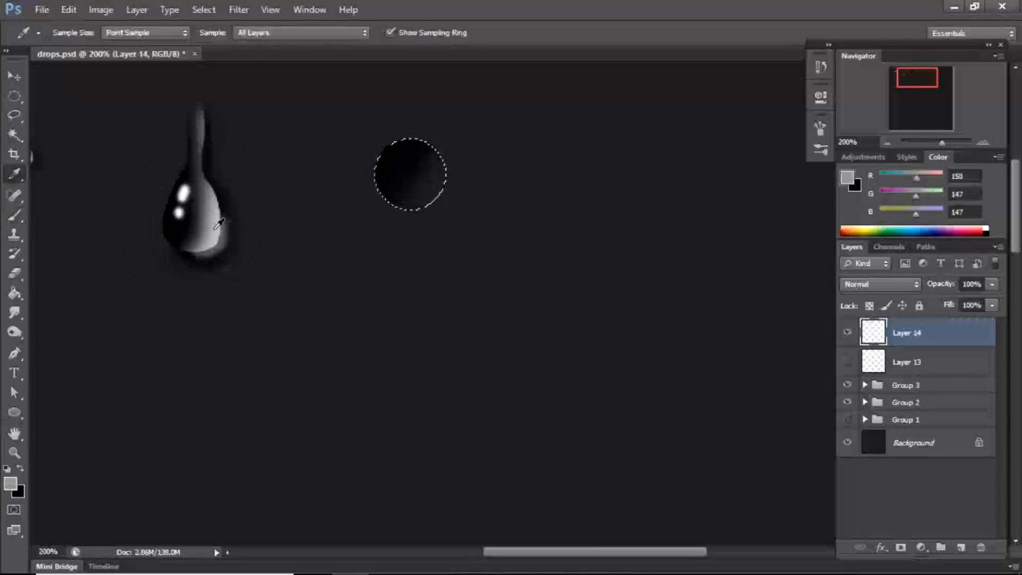
key("b")
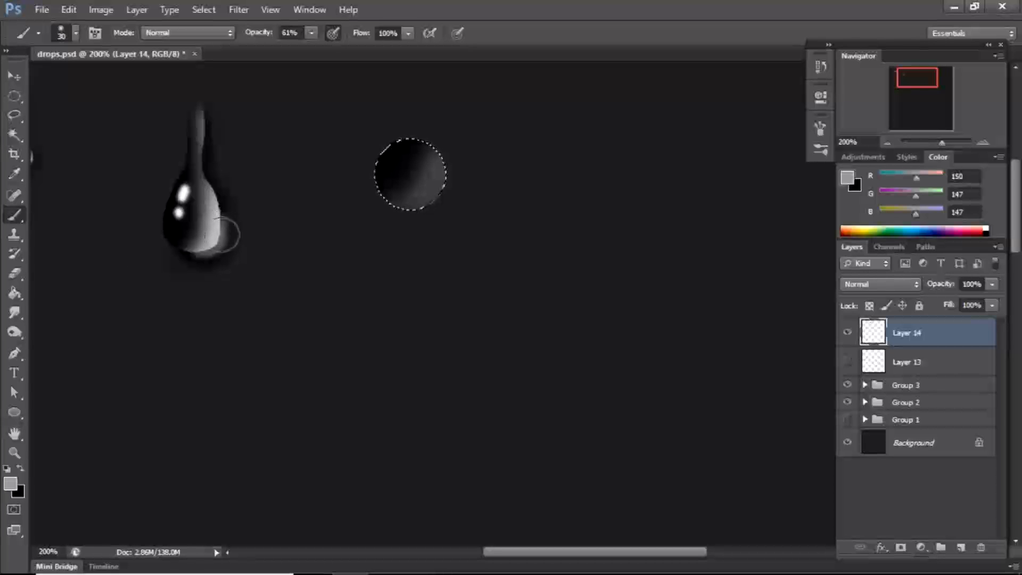
key("i")
left_click(223, 228)
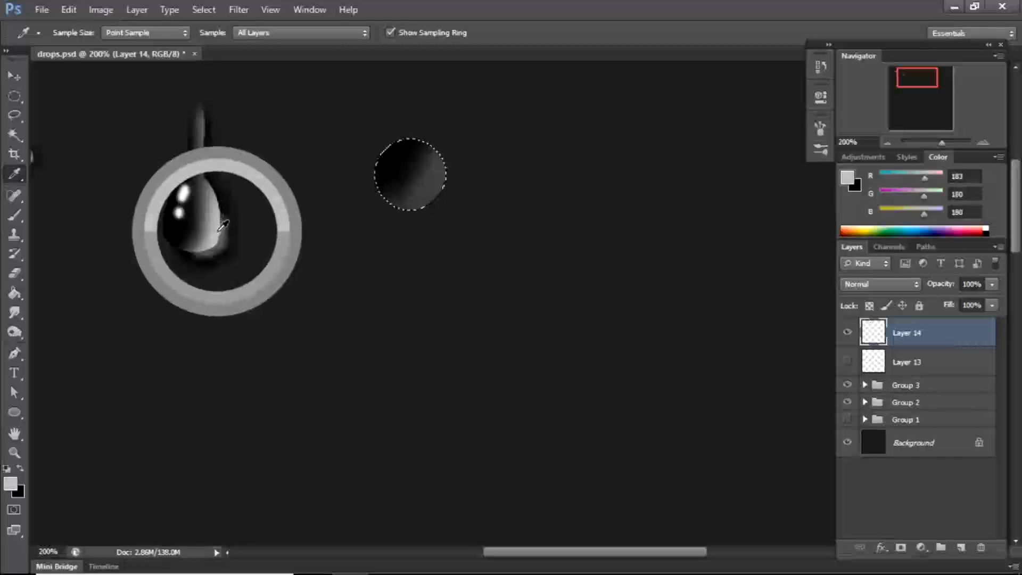
key("b")
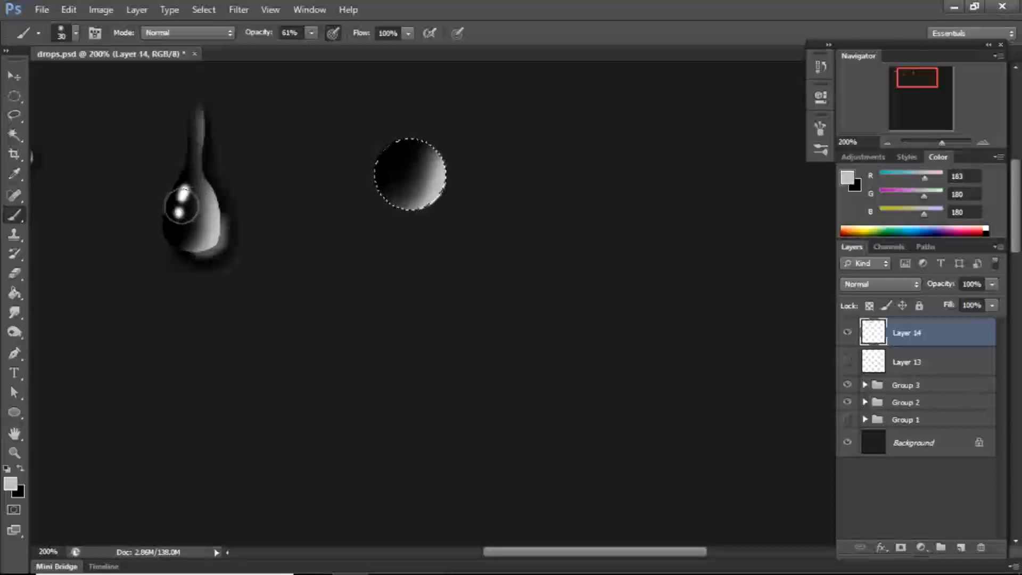
Paint a highlight in the round drop's upper left with sampled white 236, 236, 236, using a 10 px brush at 100% opacity
key("i")
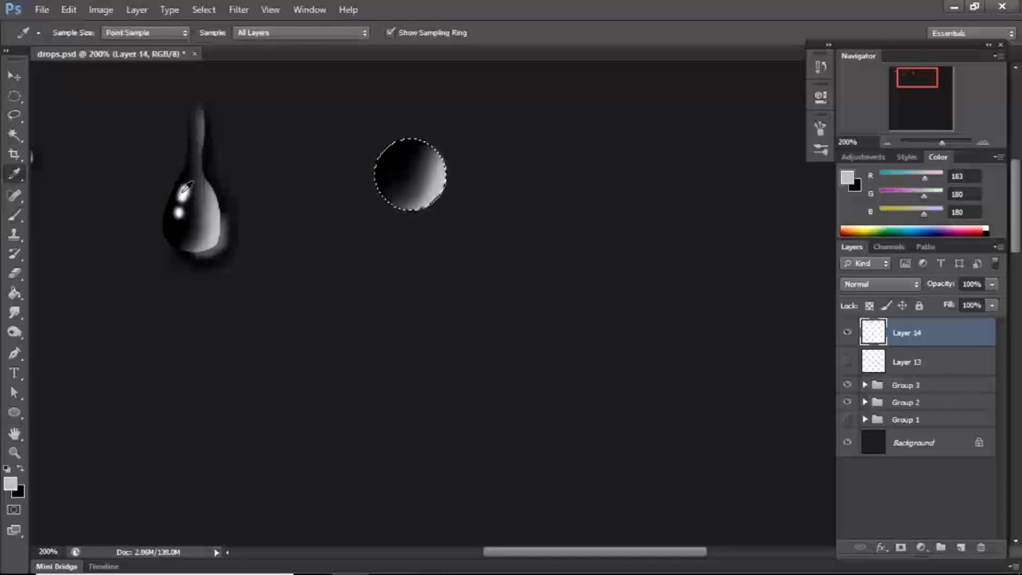
left_click(184, 189)
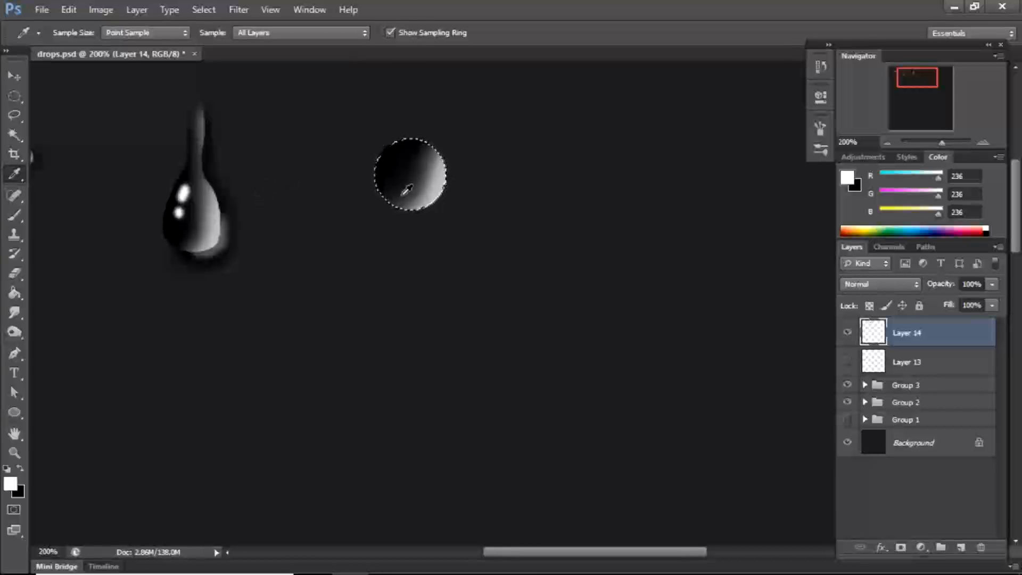
key("b")
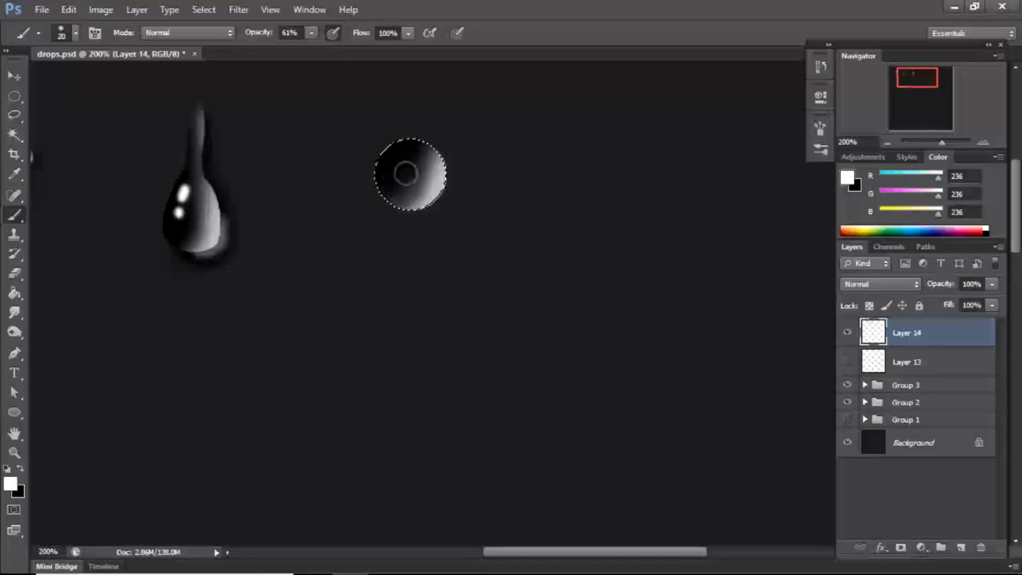
key("bracketright")
key("bracketright")
key("bracketright")
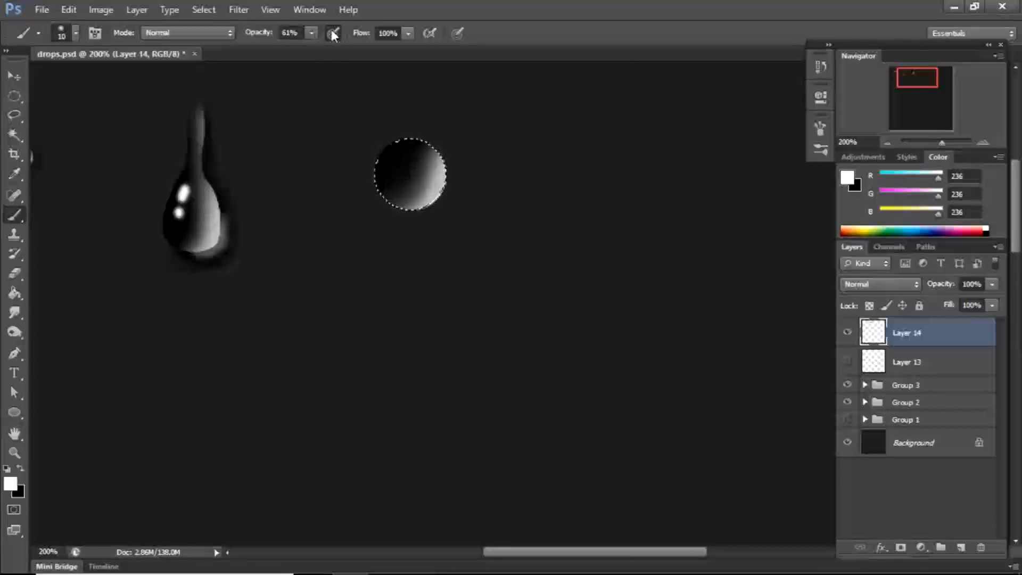
left_click(312, 33)
left_click_drag(317, 50, 490, 1)
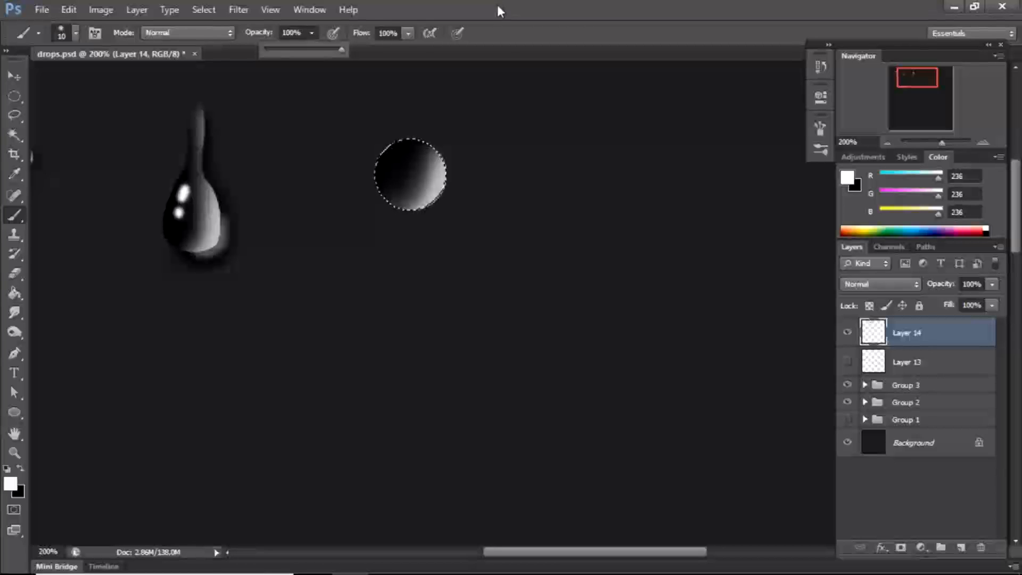
left_click(496, 2)
left_click(393, 162)
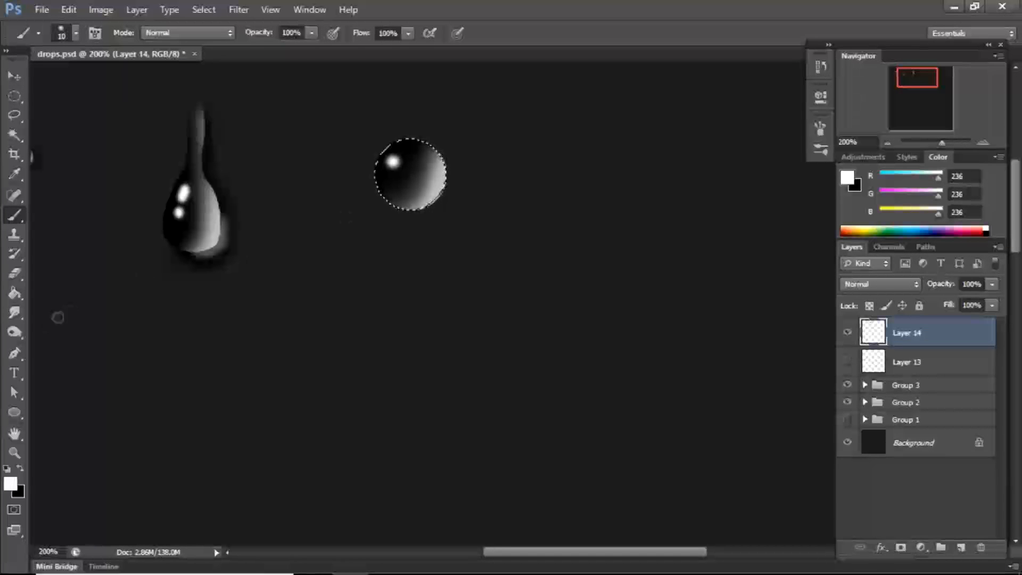
Paint a soft 10 px shadow in sampled near-black 8, 8, 8 around the round drop's right edge on a new layer beneath the drop
key("i")
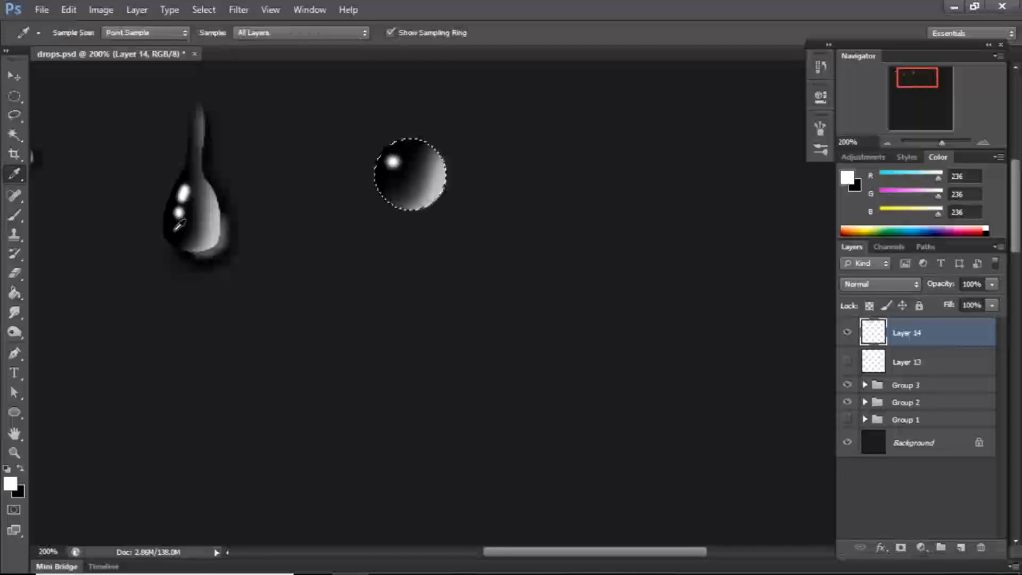
left_click(192, 232)
key("b")
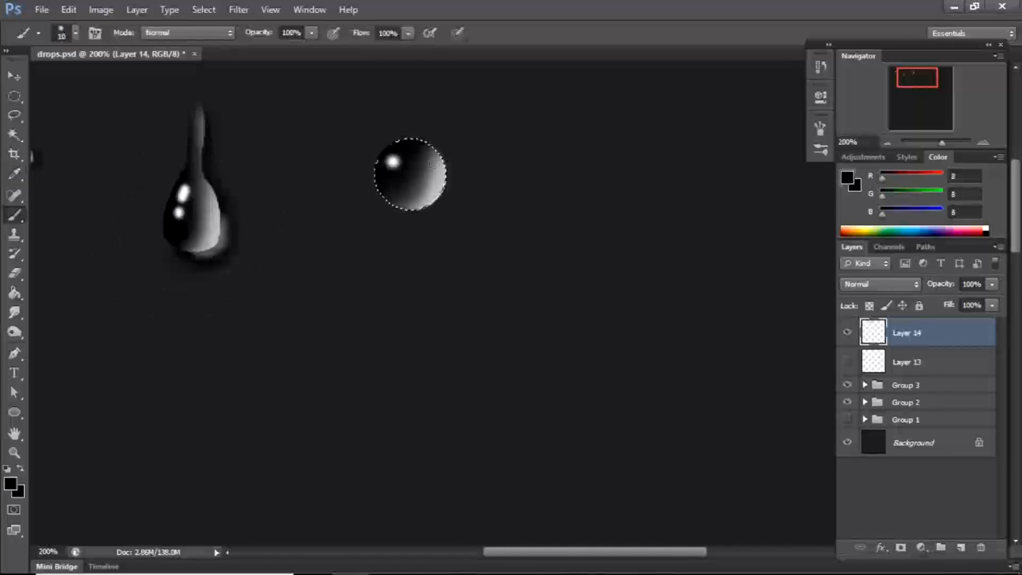
left_click(961, 548)
left_click_drag(943, 336, 906, 367)
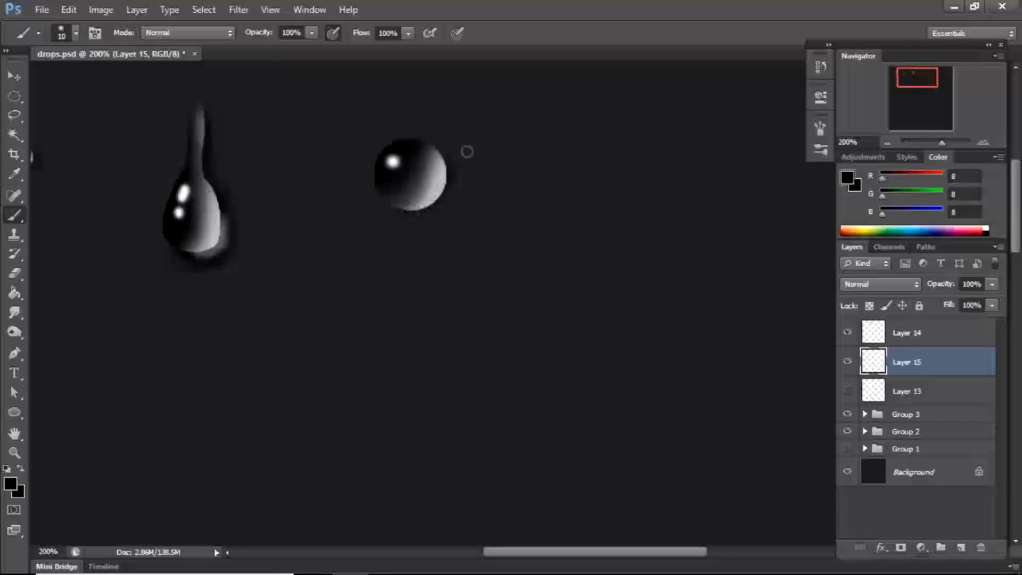
left_click_drag(431, 146, 447, 171)
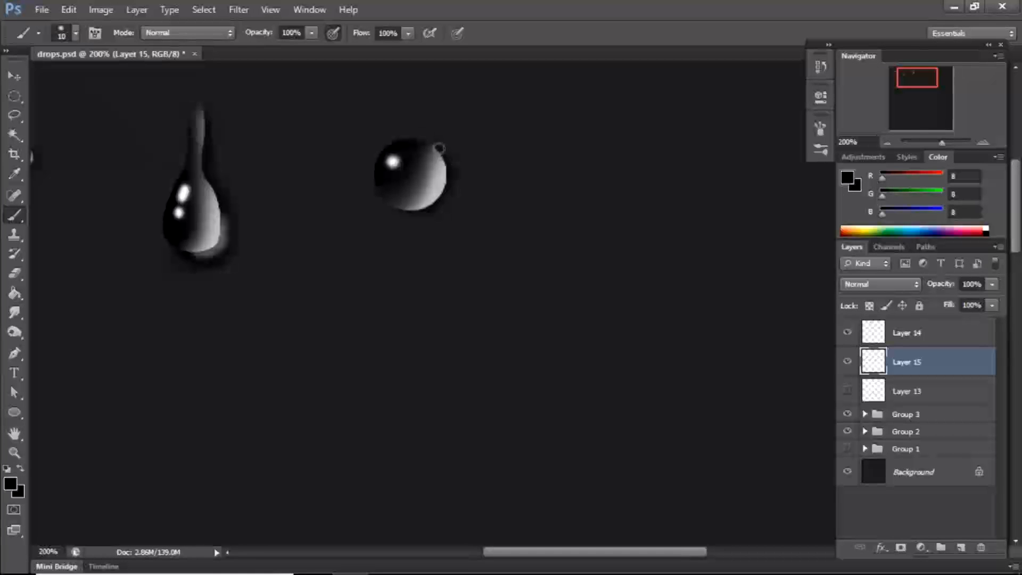
Paint a soft glow outside the round drop's lower right edge with a 7 px brush in sampled light grey 179, 176, 176
key("bracketleft")
key("bracketleft")
key("bracketleft")
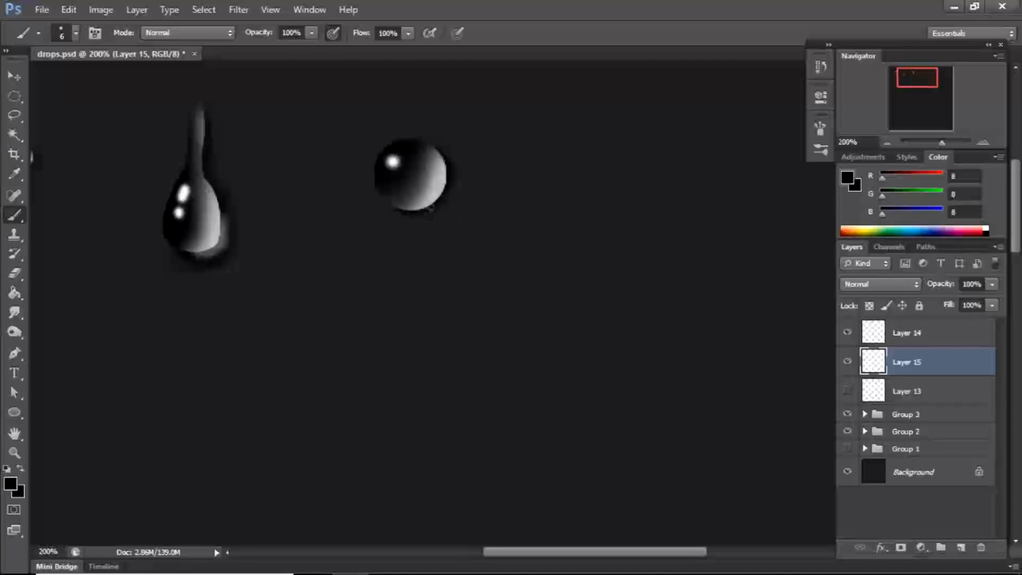
left_click(435, 199, "alt")
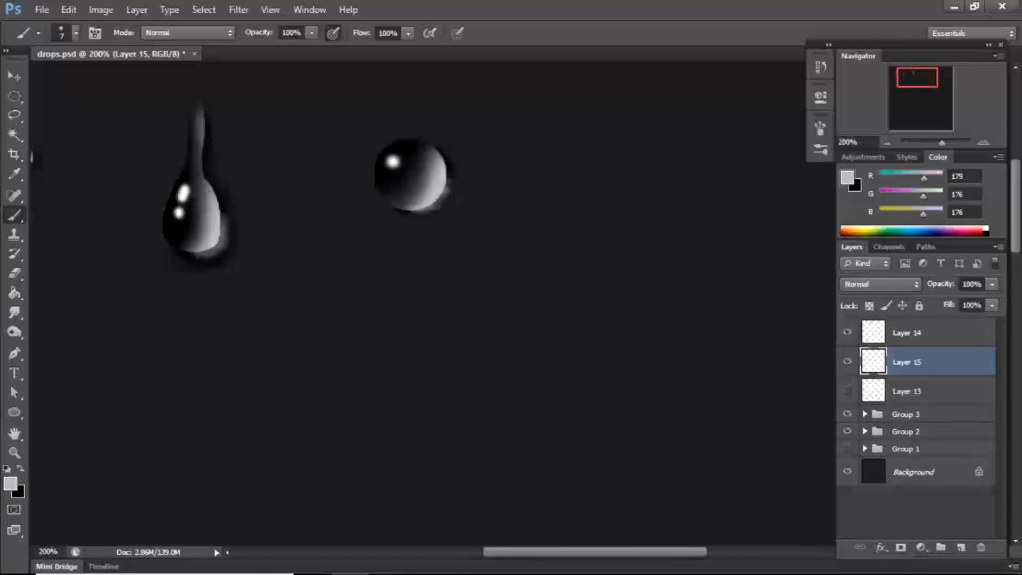
mouse_move(434, 202)
left_mouse_down()
mouse_move(403, 212)
mouse_move(431, 211)
mouse_move(450, 195)
left_mouse_up()
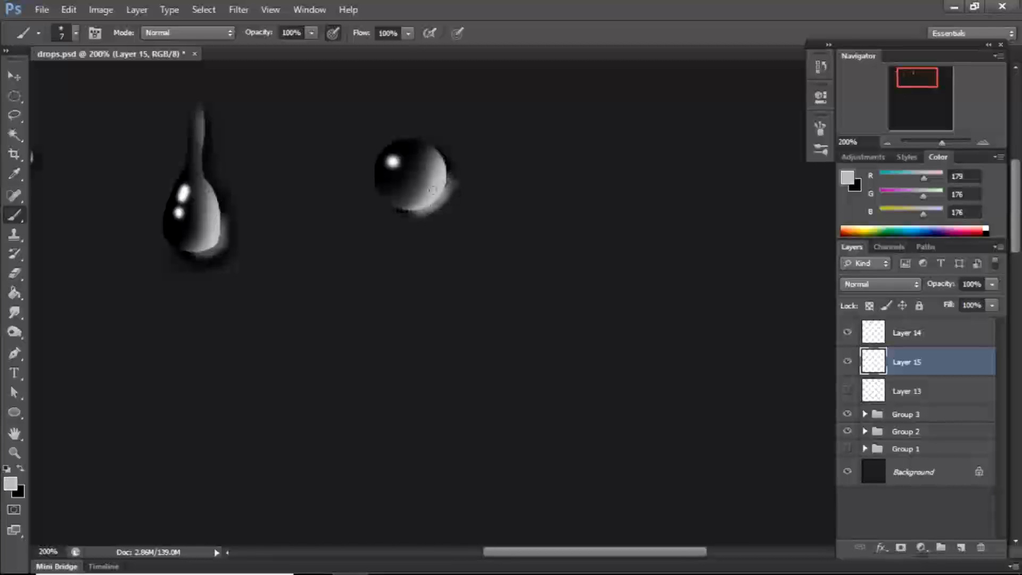
Shade the outside of the round drop's glow with sampled near-black 19, 19, 19 and blend its inner edge with grey 124, 122, 122
left_click(448, 166, "alt")
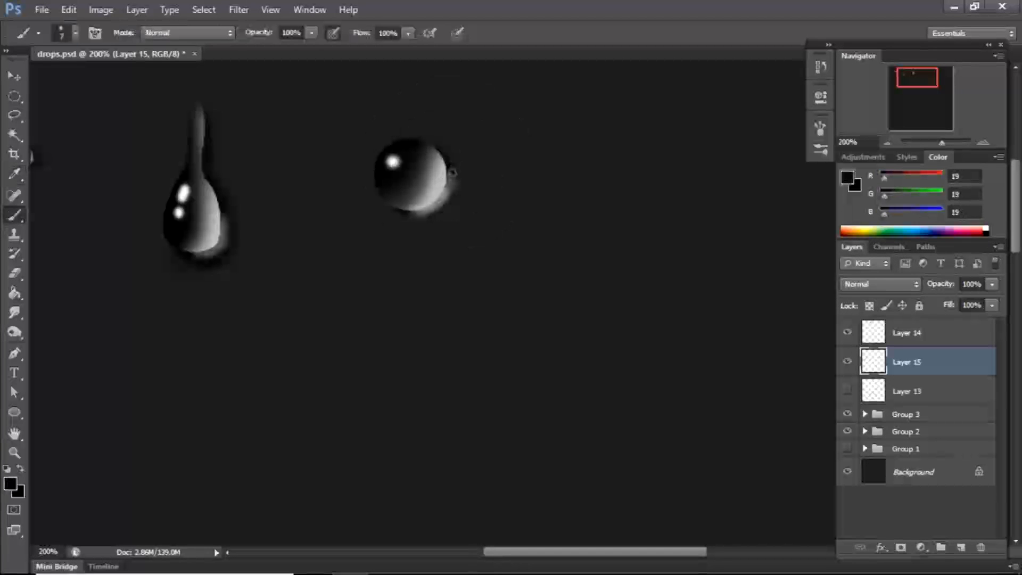
mouse_move(456, 203)
left_mouse_down()
mouse_move(425, 221)
mouse_move(383, 202)
mouse_move(449, 219)
mouse_move(415, 216)
mouse_move(456, 208)
mouse_move(425, 215)
left_mouse_up()
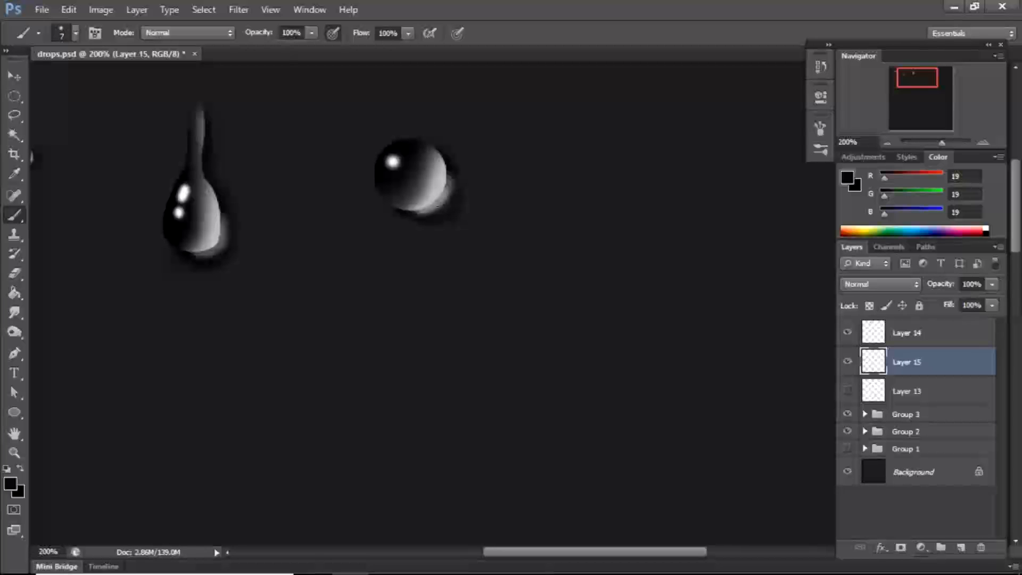
left_click(449, 194, "alt")
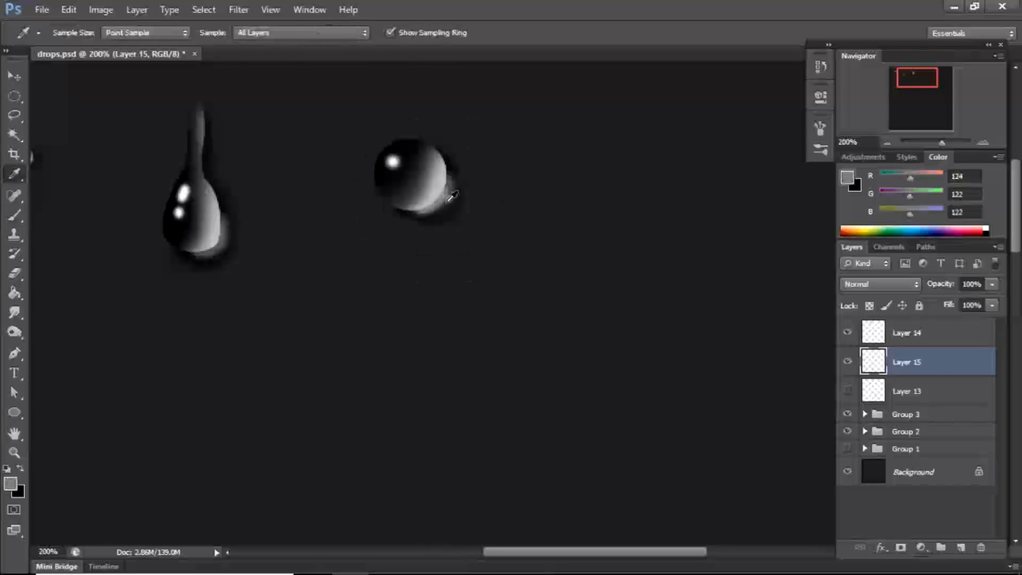
mouse_move(449, 194)
left_mouse_down()
mouse_move(432, 208)
mouse_move(451, 205)
mouse_move(405, 211)
left_mouse_up()
key("ctrl+minus")
key("ctrl+minus")
key("ctrl+minus")
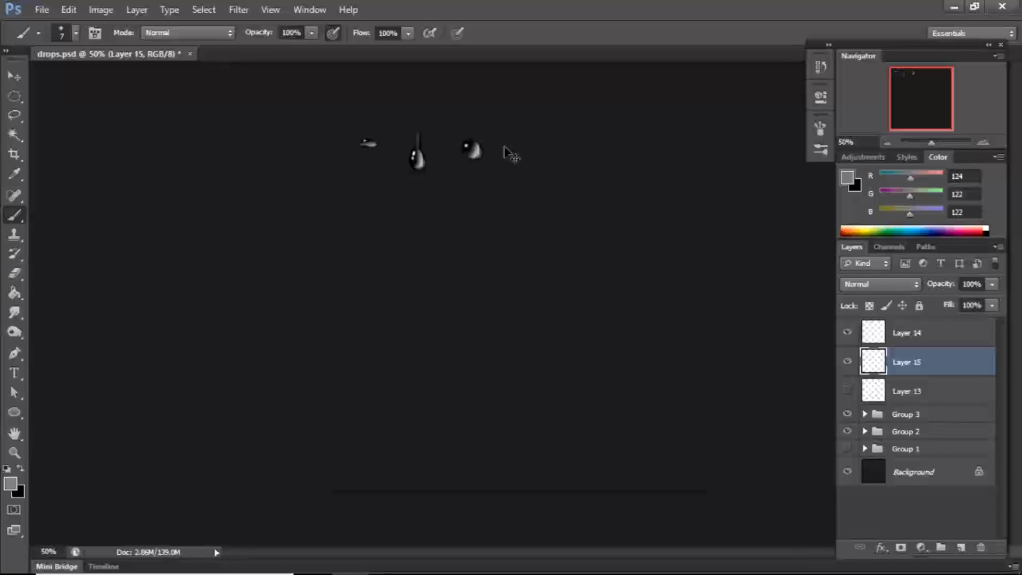
Group the round drop's layers and sketch a large curved-neck drop beside it in dark grey 23, 23, 23 on a new layer
key("ctrl+plus")
key("ctrl+plus")
mouse_move(504, 146)
left_mouse_down()
mouse_move(499, 217)
mouse_move(465, 242)
mouse_move(479, 250)
left_mouse_up()
key("ctrl+plus")
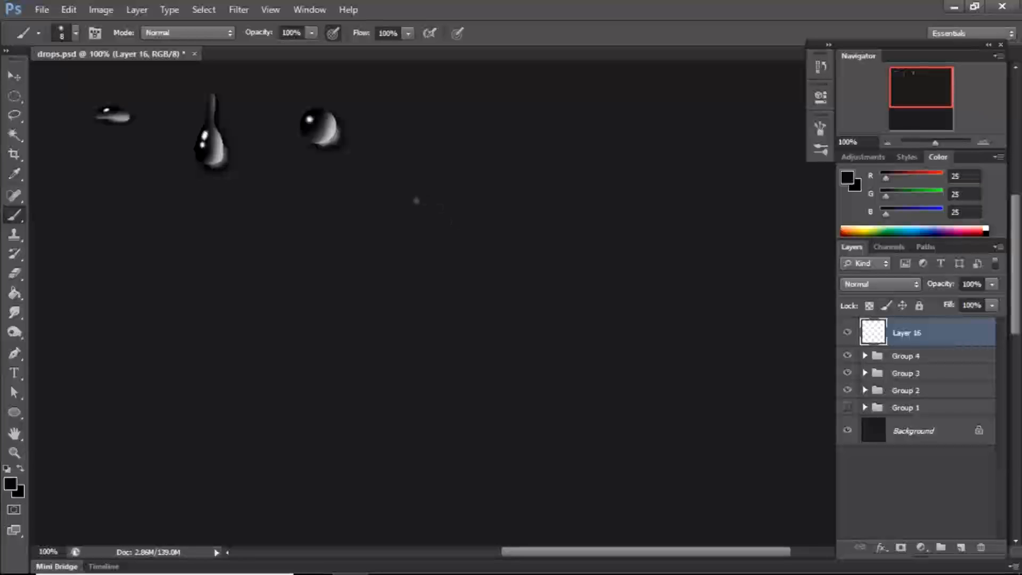
left_click(9, 484)
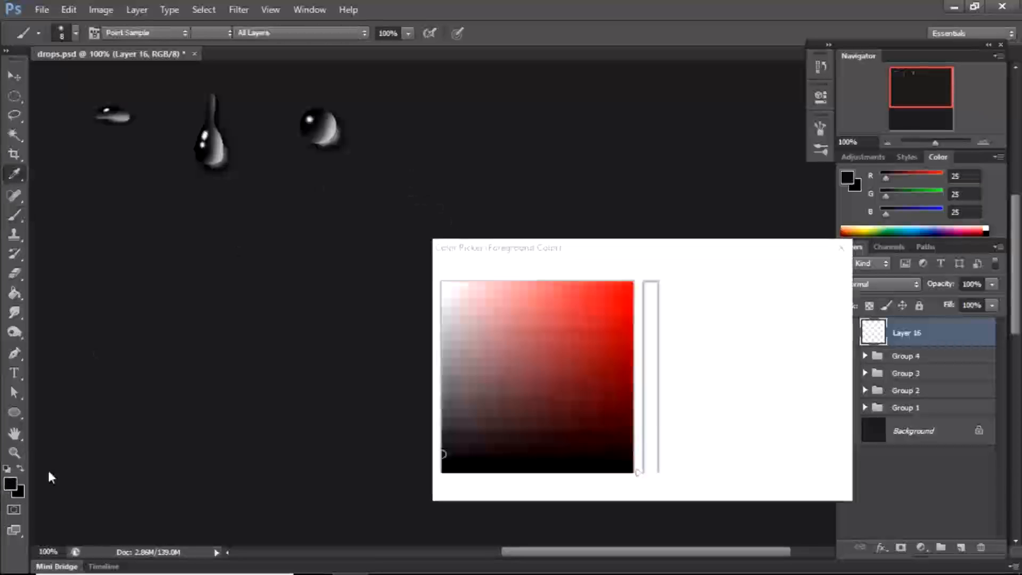
left_click(448, 449)
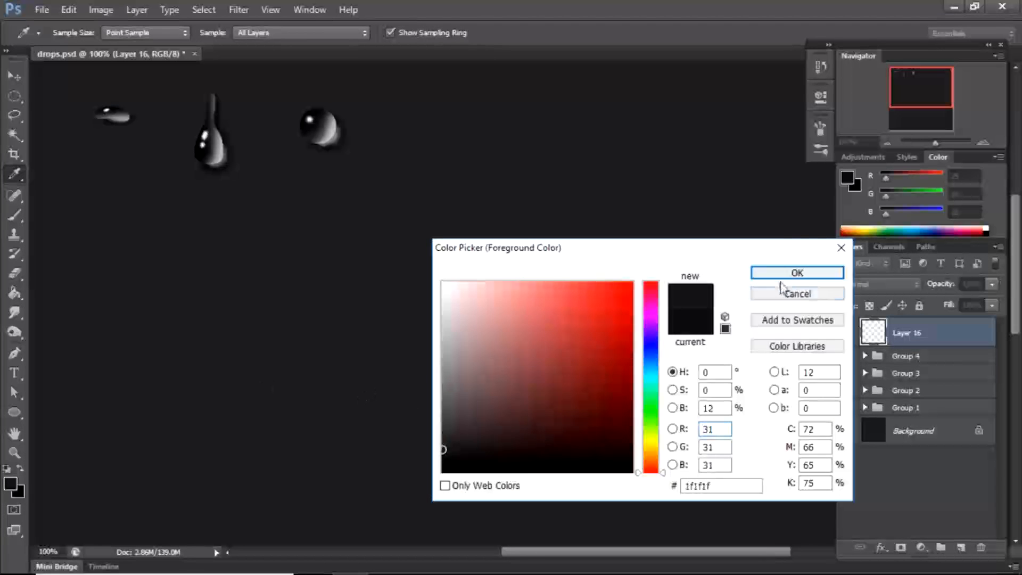
left_click(446, 454)
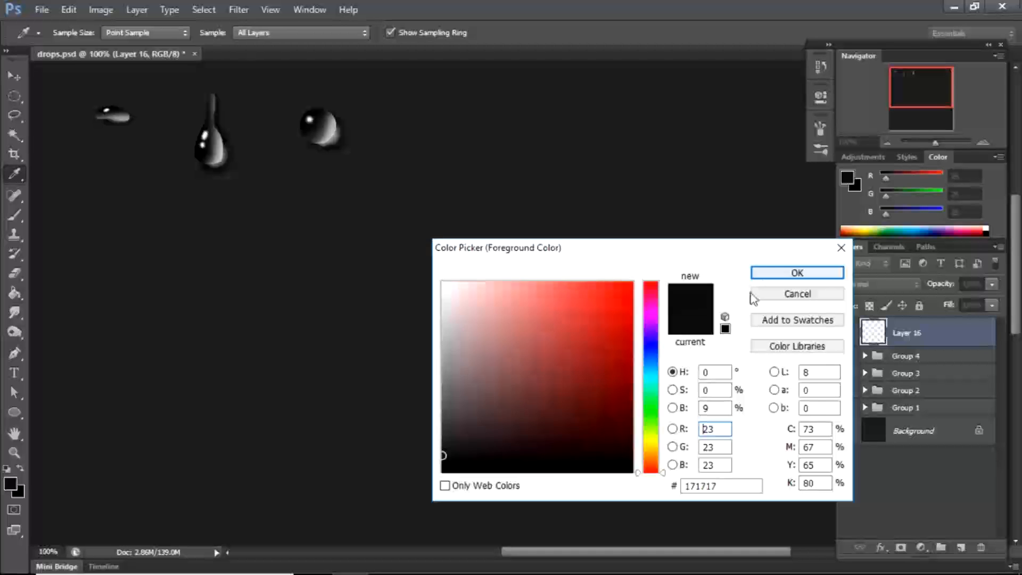
left_click(762, 273)
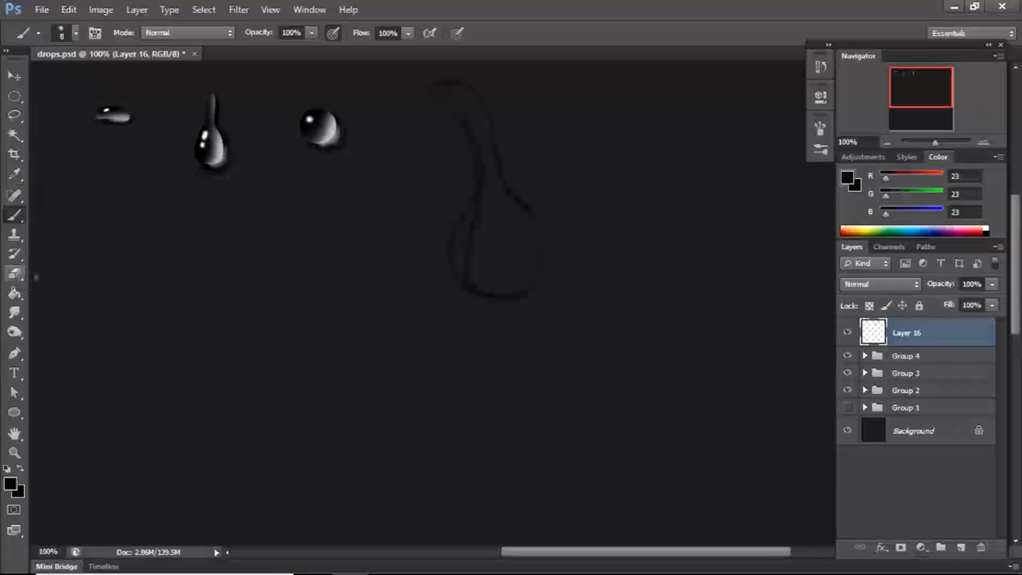
Trace the sketched curved-neck drop with a closed Pen shape about 173 px wide and 289 px high
key("p")
left_click_drag(457, 115, 467, 120)
left_click_drag(481, 191, 463, 221)
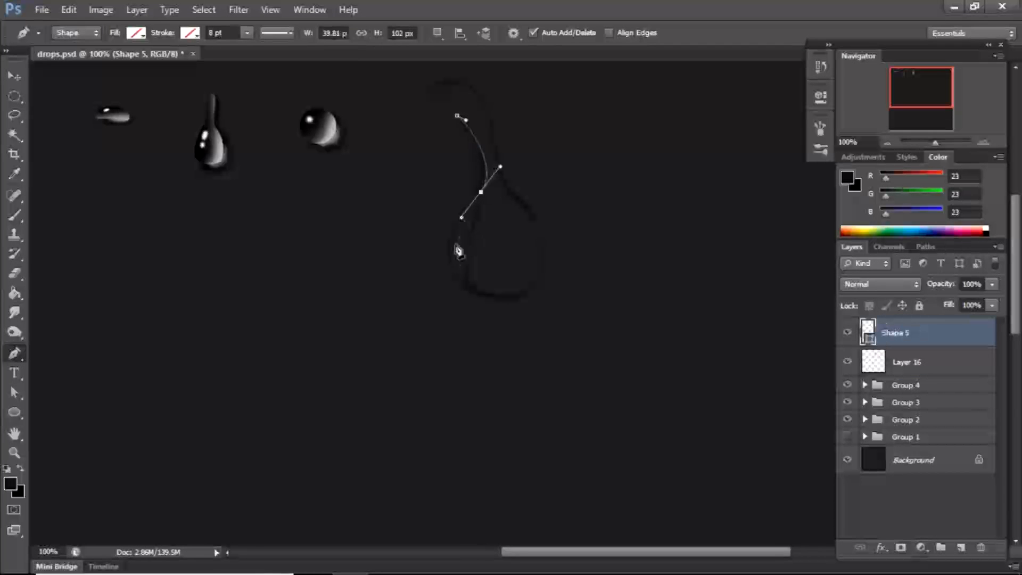
left_click_drag(466, 285, 502, 306)
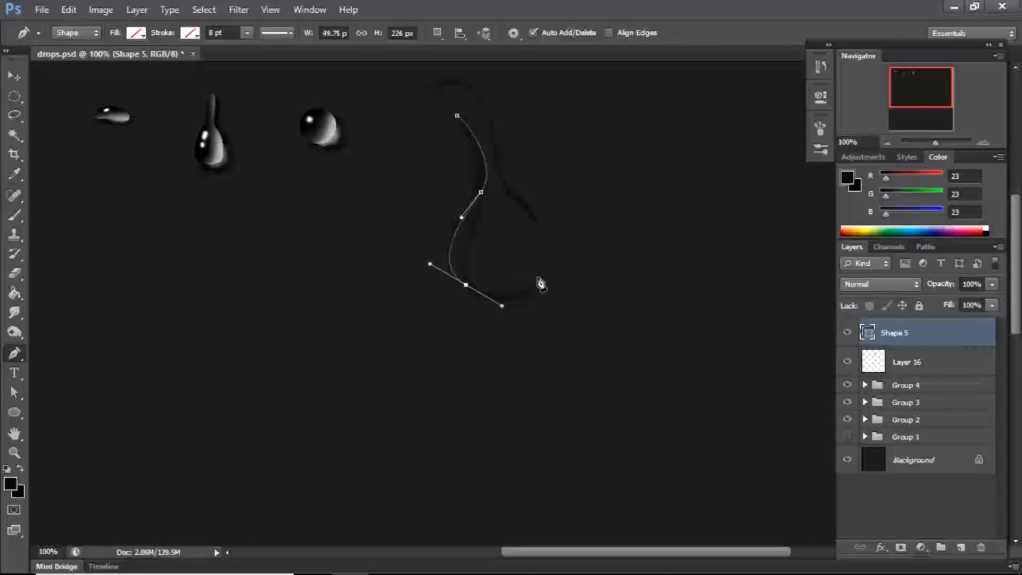
left_click_drag(543, 260, 504, 196)
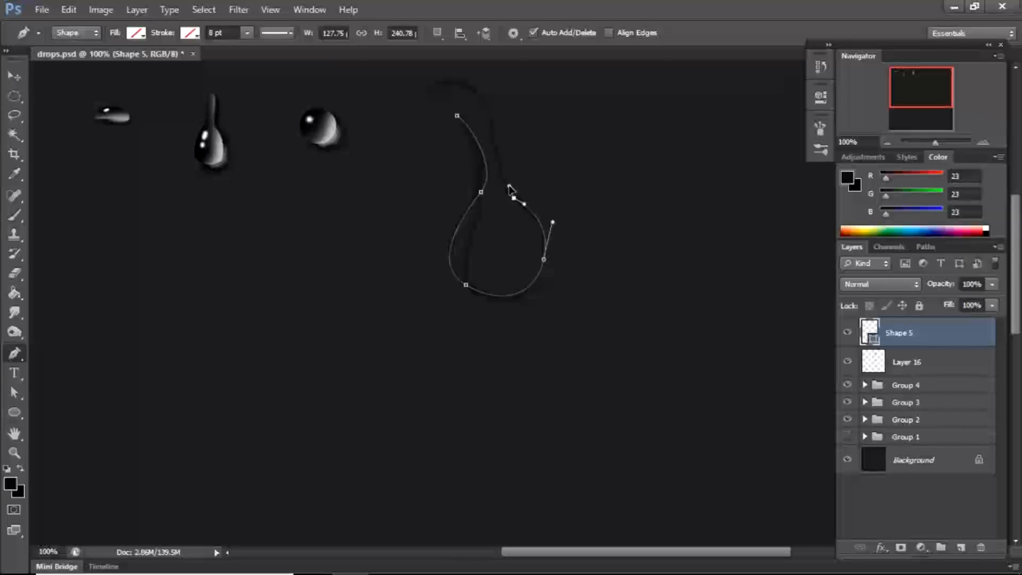
left_click_drag(498, 144, 498, 133)
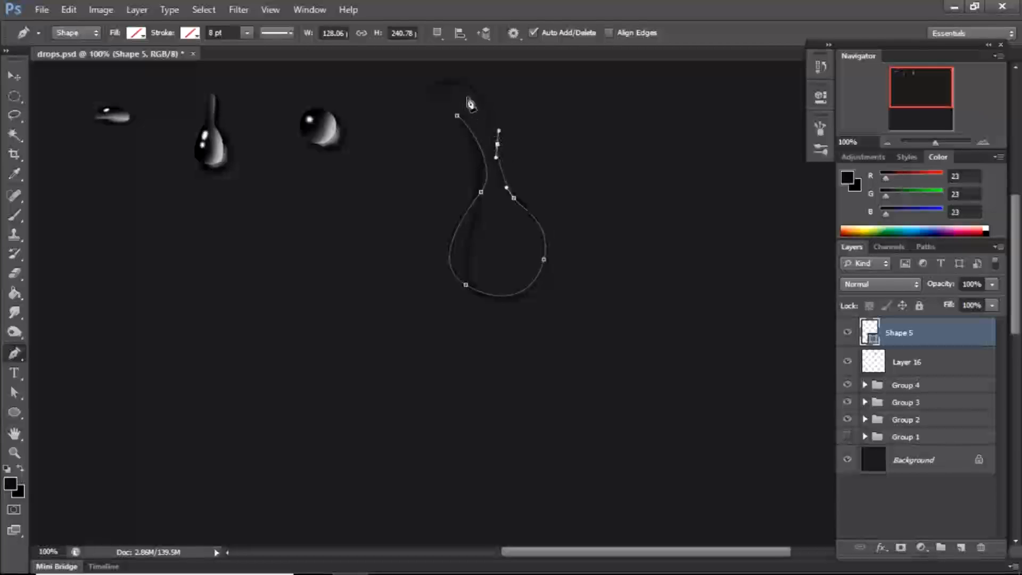
left_click_drag(436, 86, 390, 113)
left_click_drag(456, 118, 483, 125)
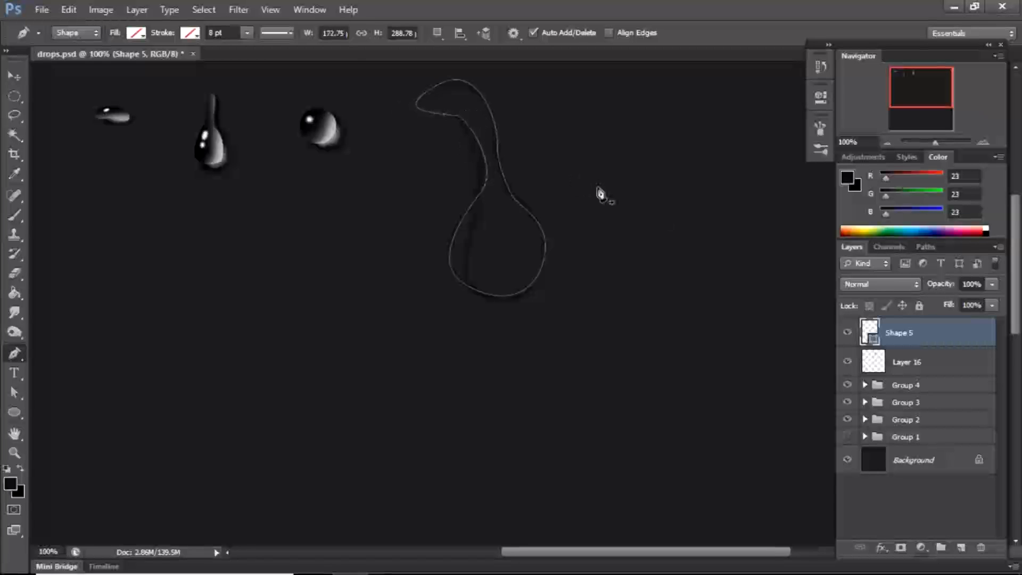
Load the drop shape as a selection, hide the sketch layer and add an empty layer directly beneath the shape
left_click(873, 340, "ctrl")
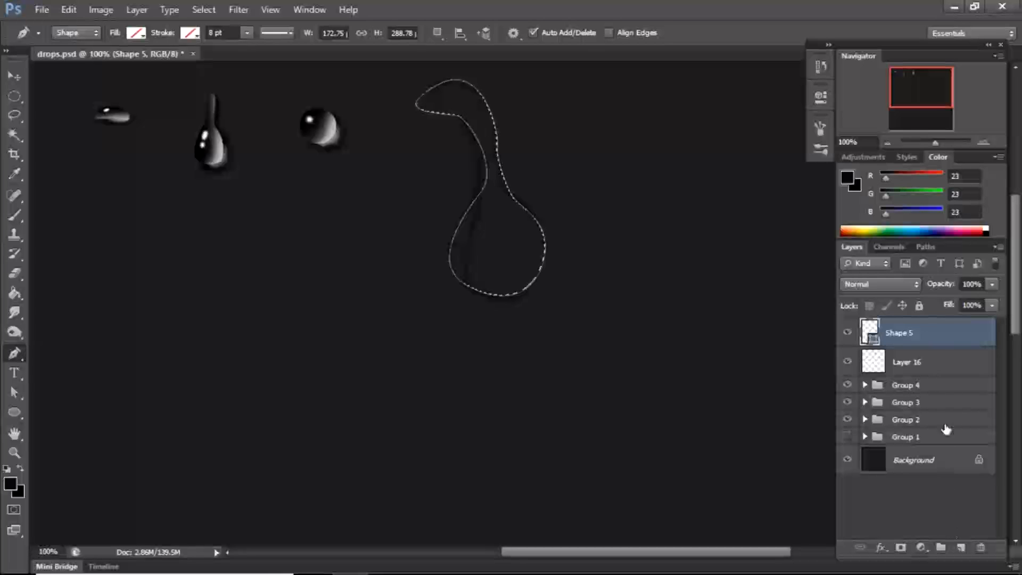
left_click(848, 362)
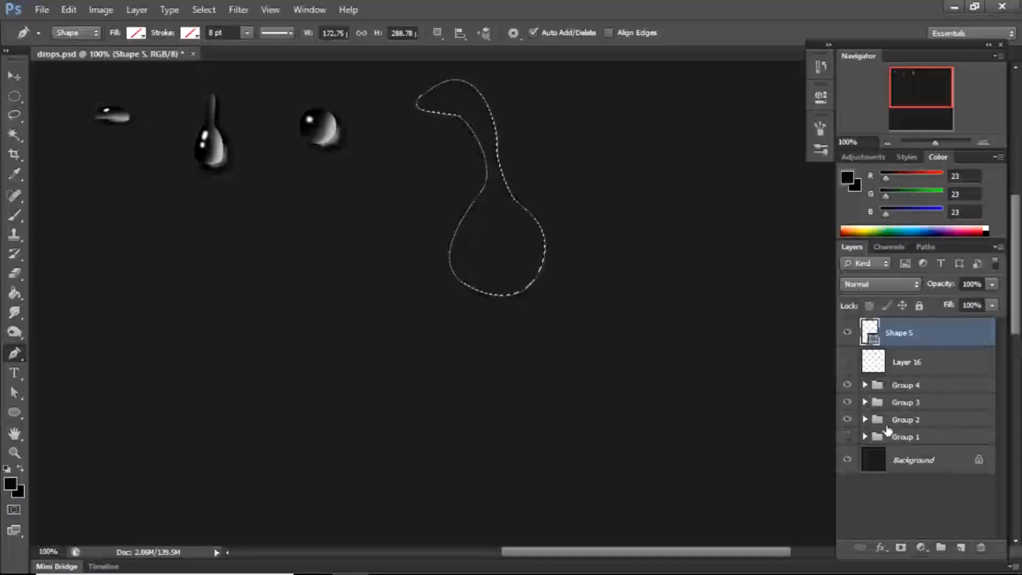
left_click(961, 548)
left_click_drag(921, 344, 930, 367)
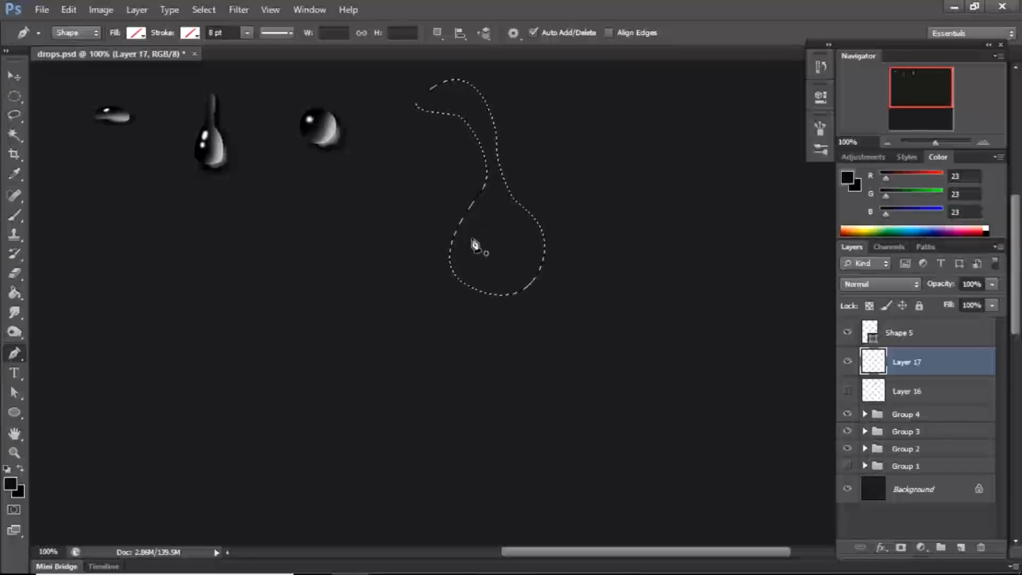
Paint the base tone inside the curved-neck drop selection with a 70 px brush in dark grey 25, 24, 24 sampled from the round drop
key("i")
left_click(324, 113)
key("b")
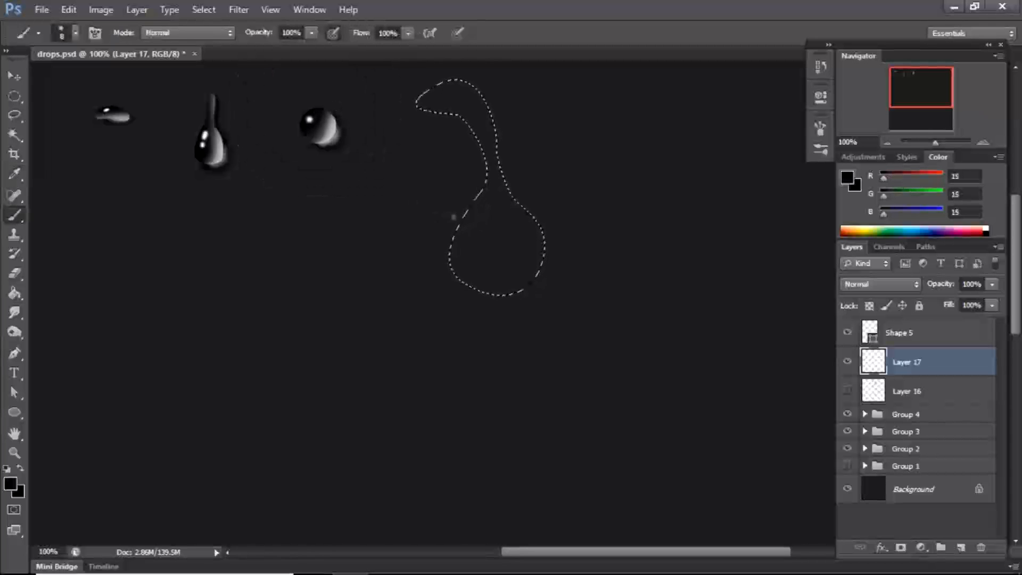
key("bracketright")
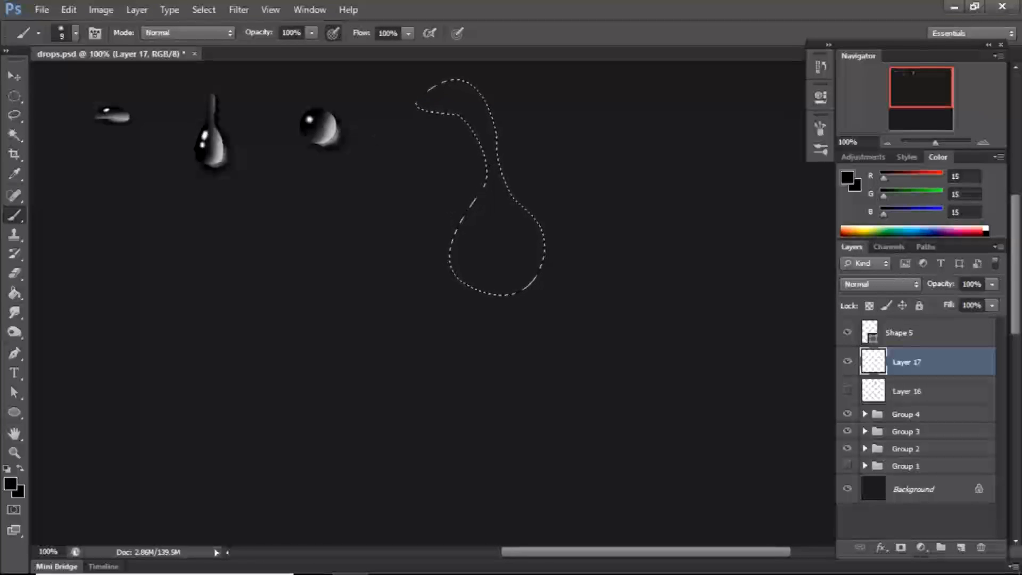
key("i")
left_click(322, 122)
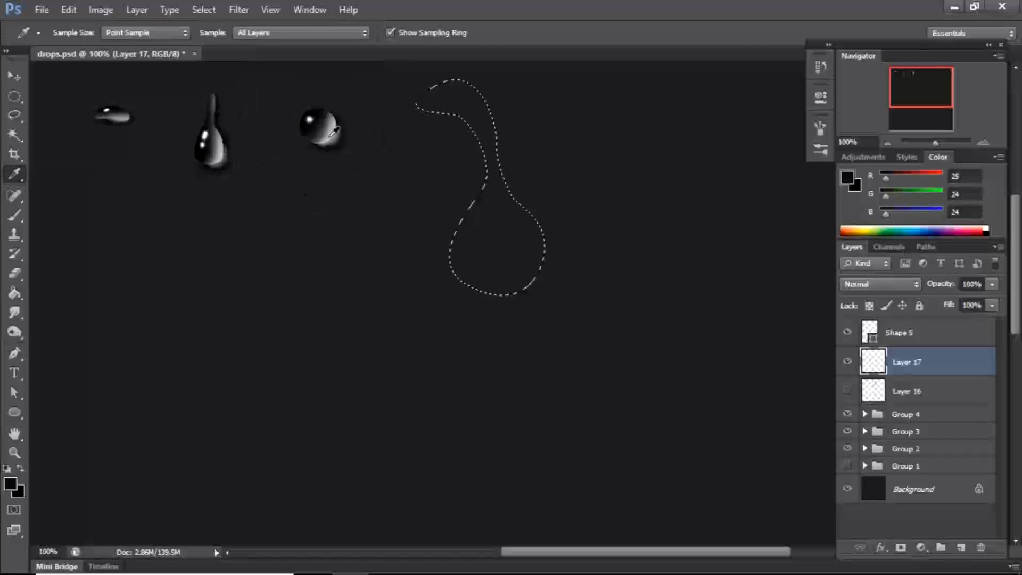
key("b")
key("bracketright")
key("bracketright")
key("bracketright")
key("bracketright")
key("bracketright")
key("bracketright")
key("bracketright")
key("bracketright")
key("bracketright")
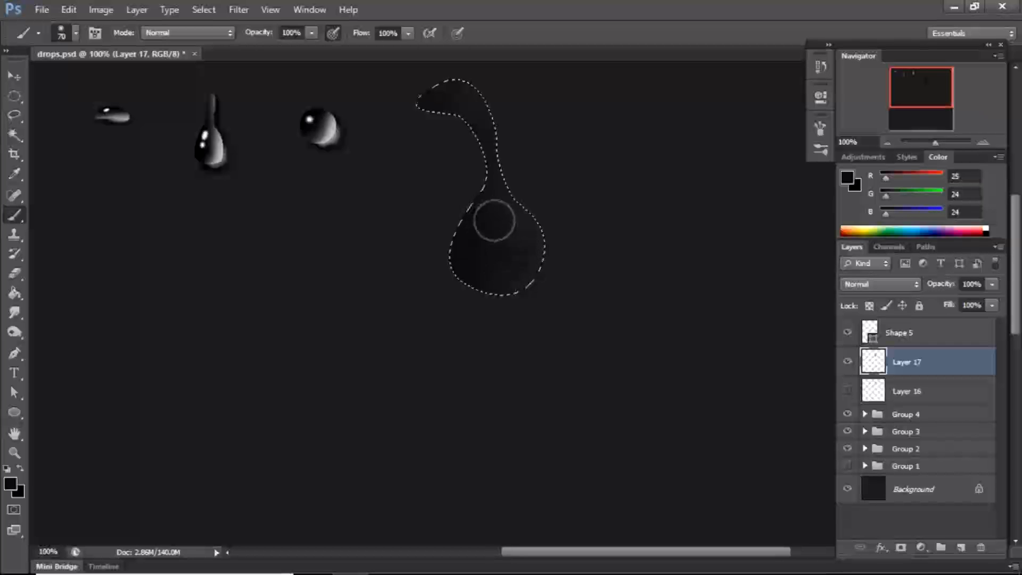
left_click_drag(482, 229, 453, 254)
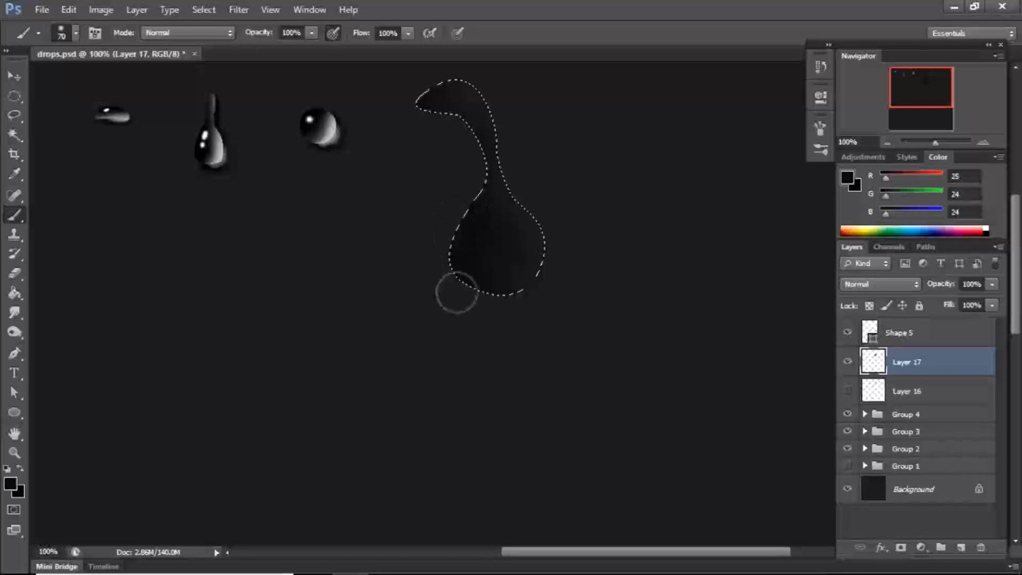
Darken the left side of the curved-neck drop with near-black 14, 14, 14 sampled from the round drop
key("i")
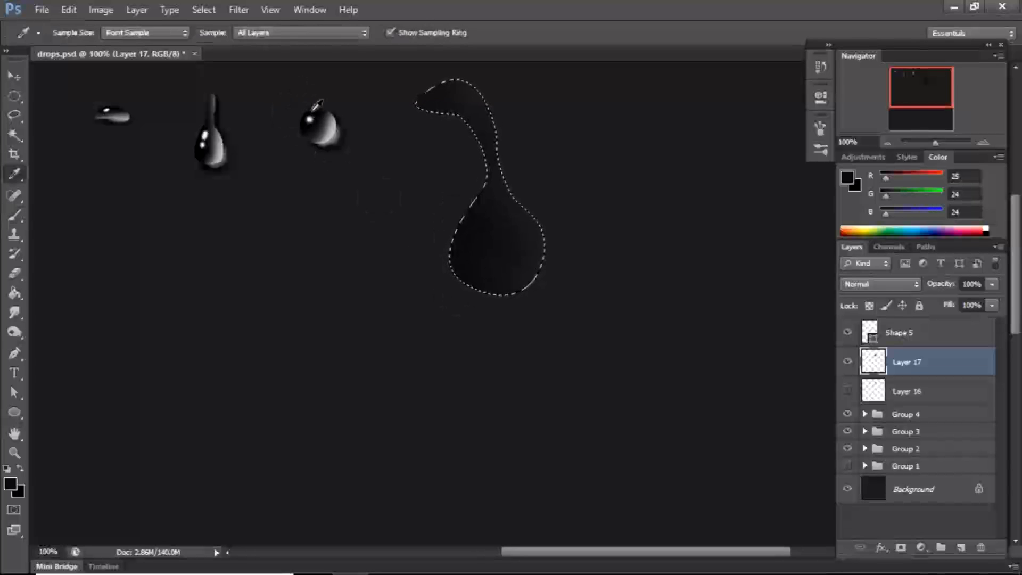
left_click(316, 111)
key("b")
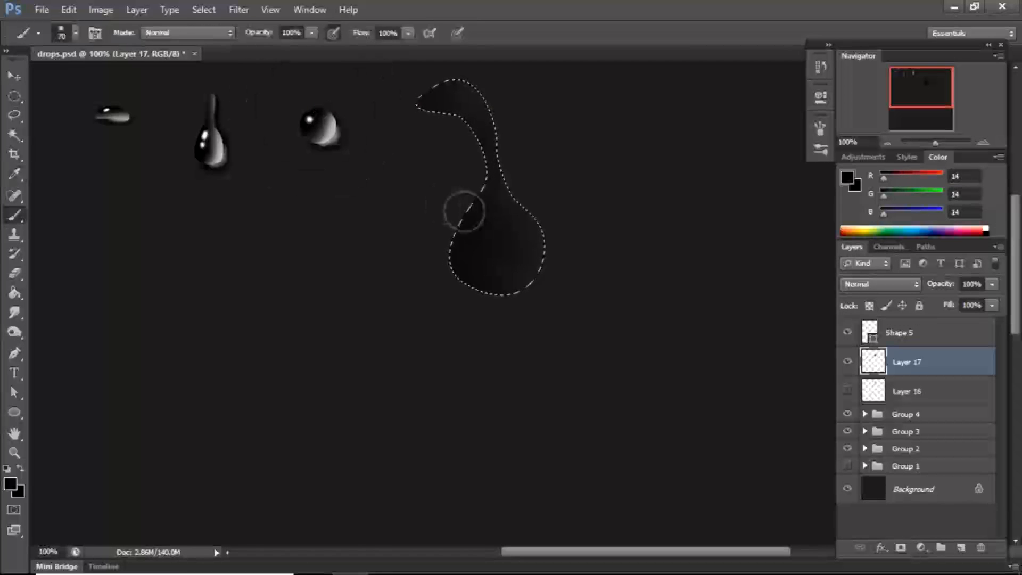
left_click_drag(474, 205, 452, 236)
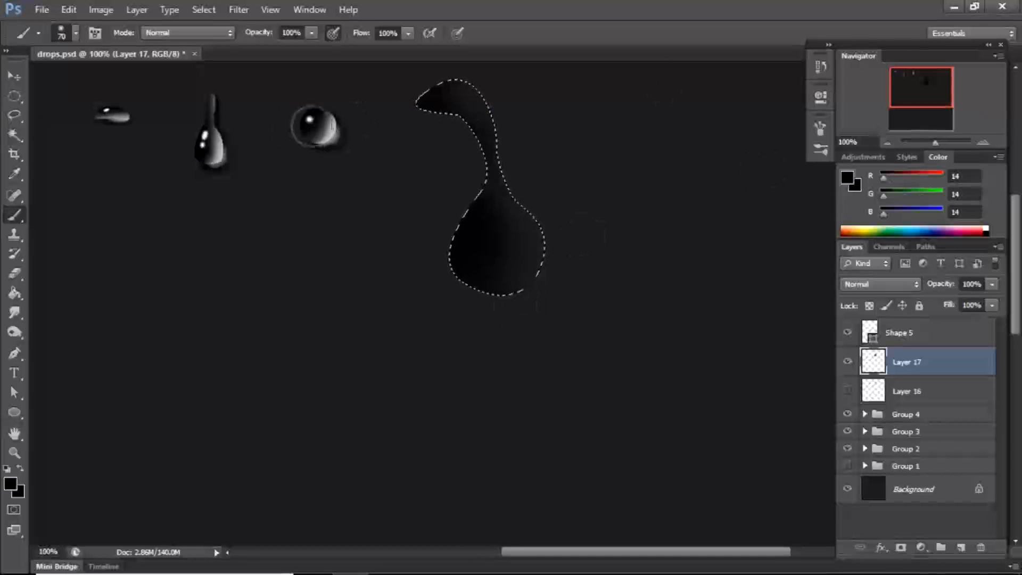
Deepen the shading along the curved-neck drop's left edge with near-black 11, 11, 11 sampled from the round drop
key("i")
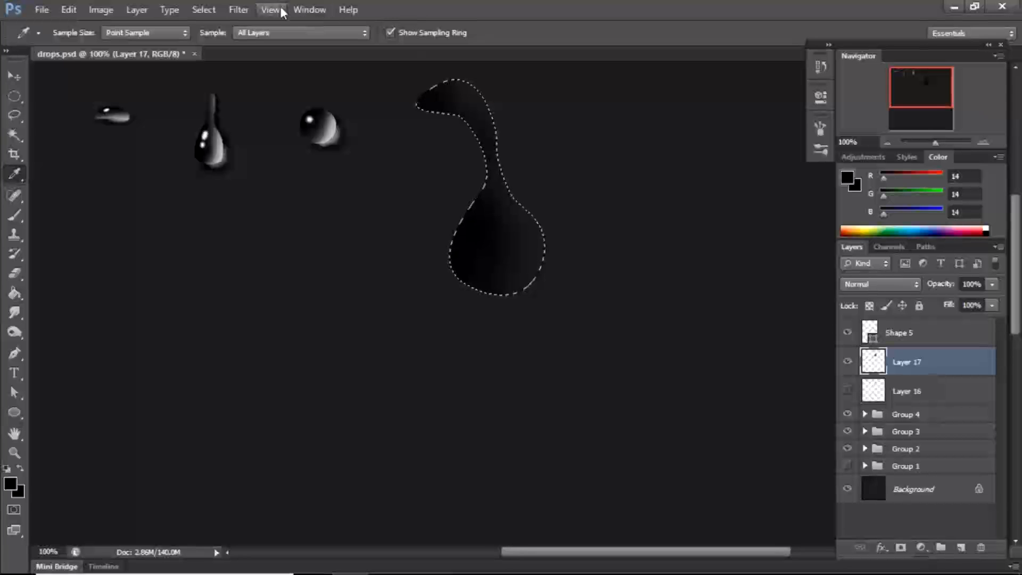
left_click(309, 10)
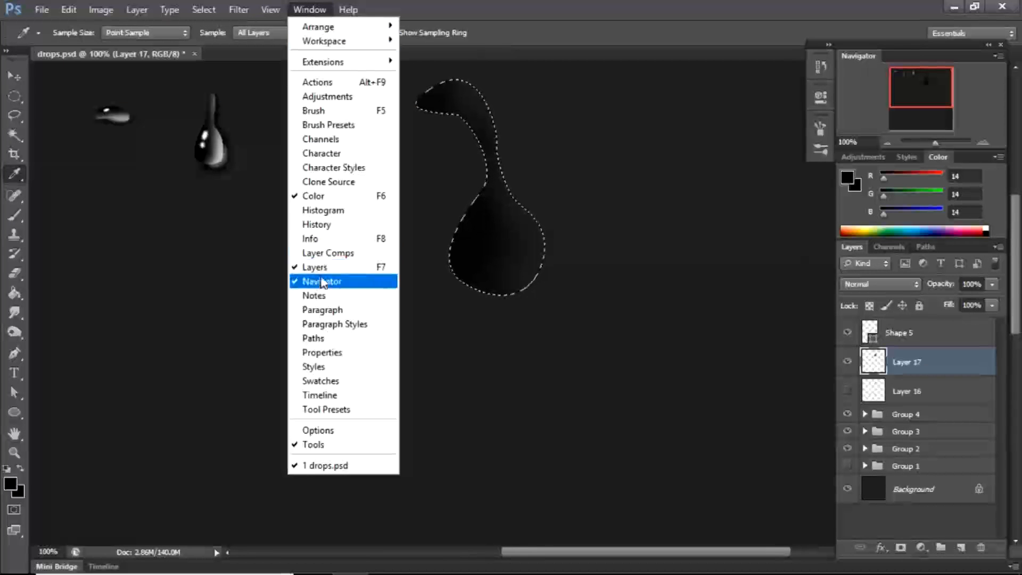
left_click(567, 11)
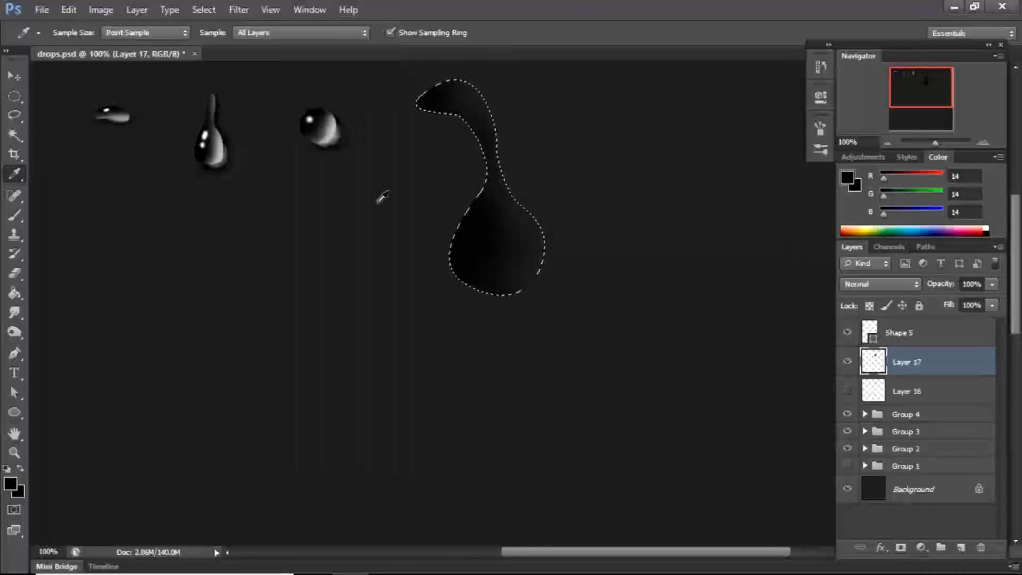
left_click(309, 112)
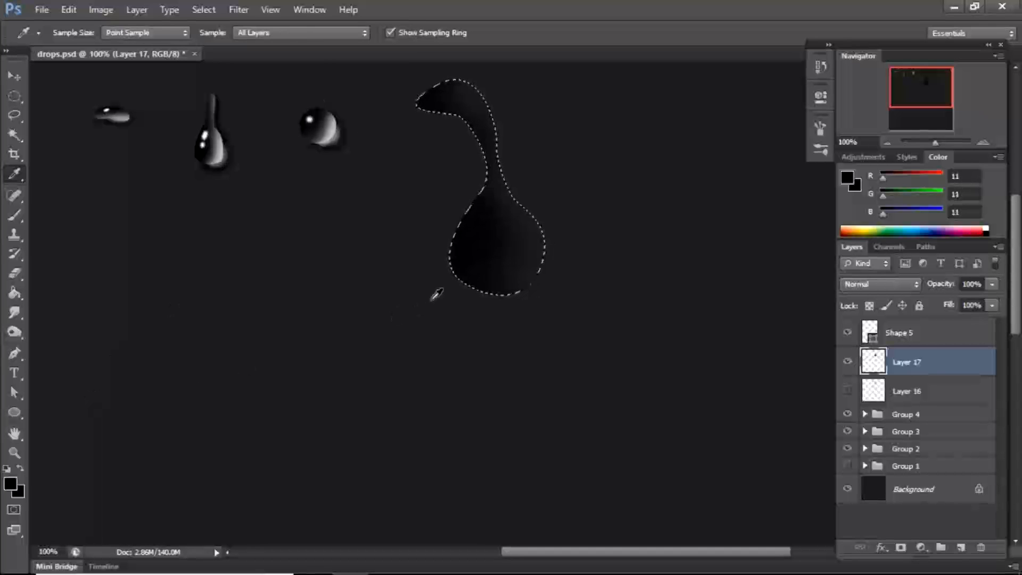
key("b")
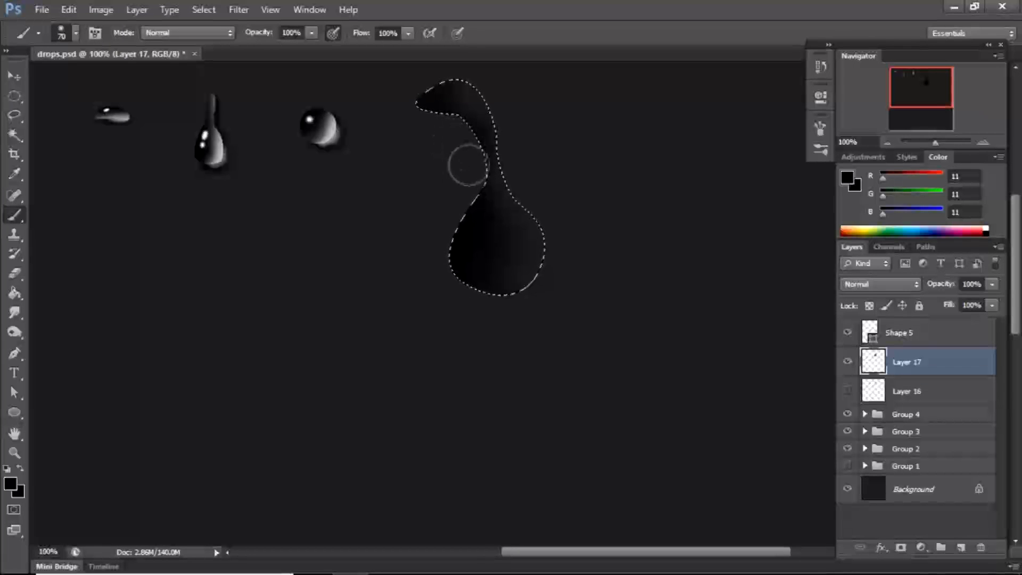
Deepen the darkest shading on the left side of the curved-neck drop's bulb with near-black 3, 3, 3
left_click(10, 483)
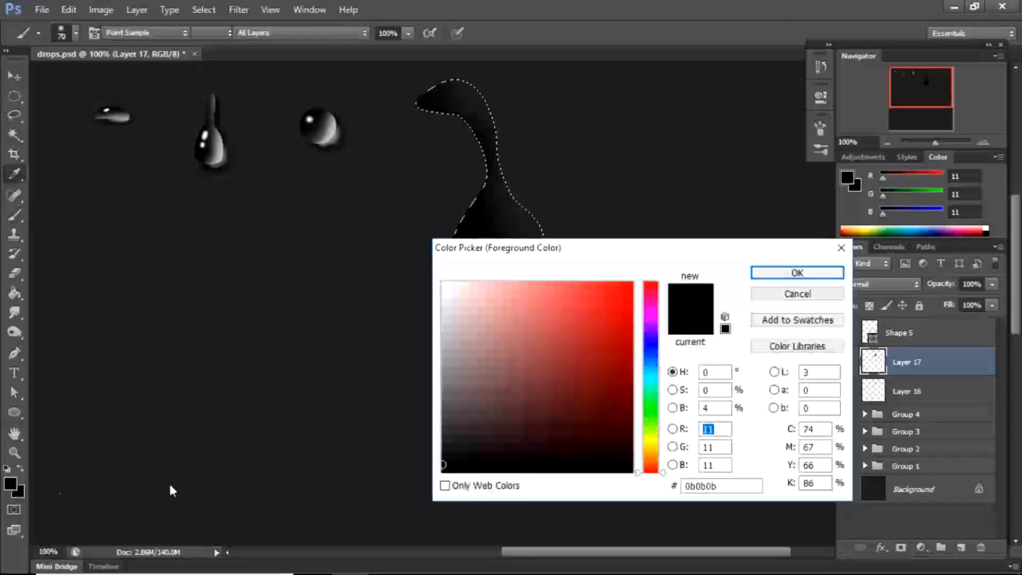
left_click(443, 470)
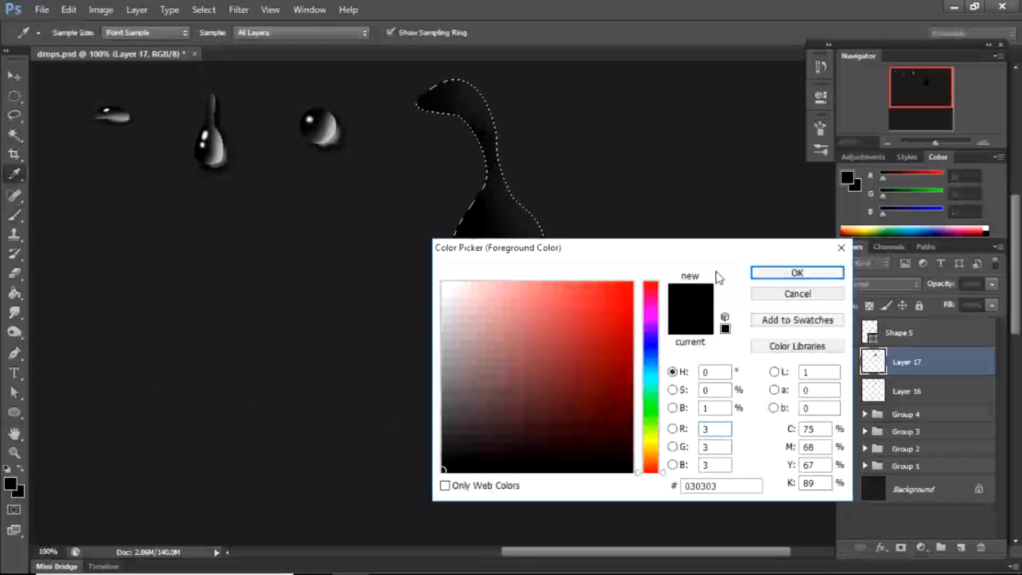
left_click(775, 272)
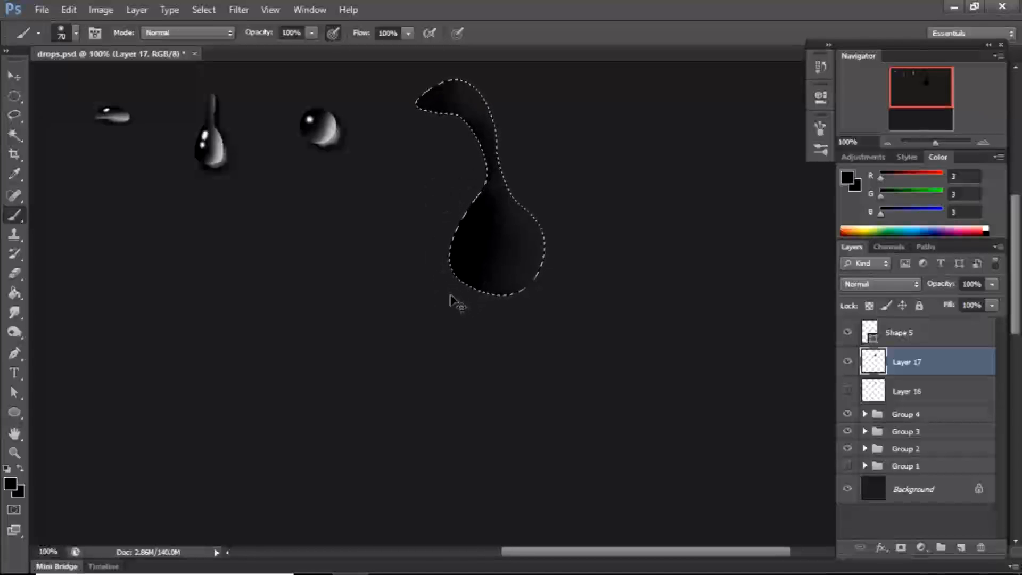
key("ctrl+z")
left_click_drag(463, 290, 456, 230)
key("ctrl+z")
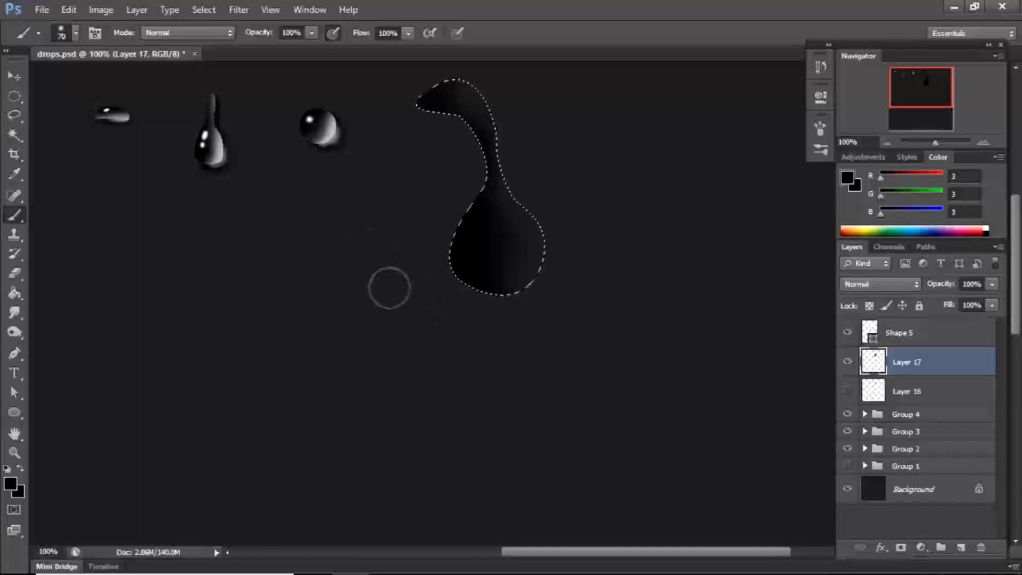
Lighten the right side of the curved-neck drop with light grey 164, 162, 162 sampled from the round drop
key("o")
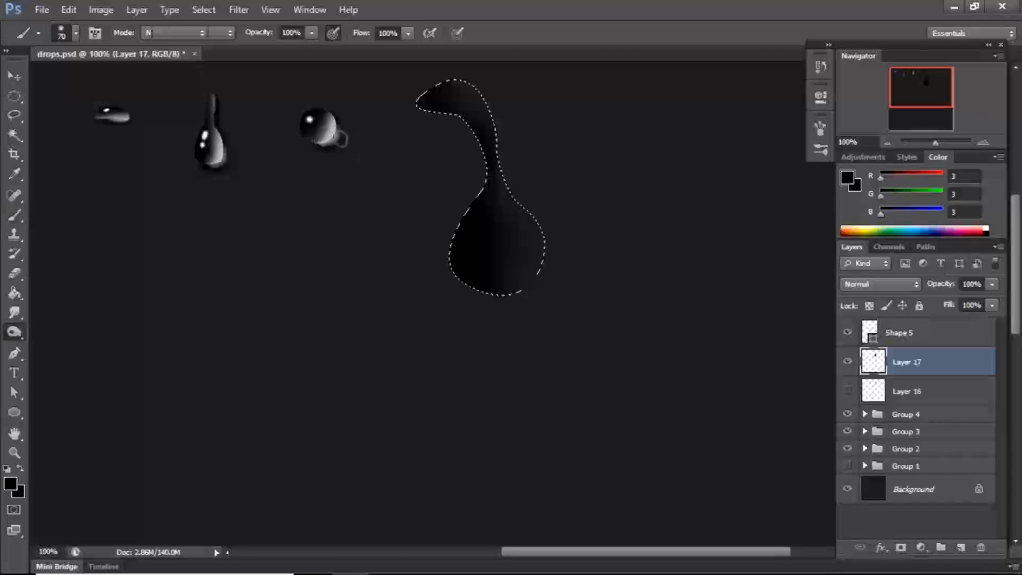
key("i")
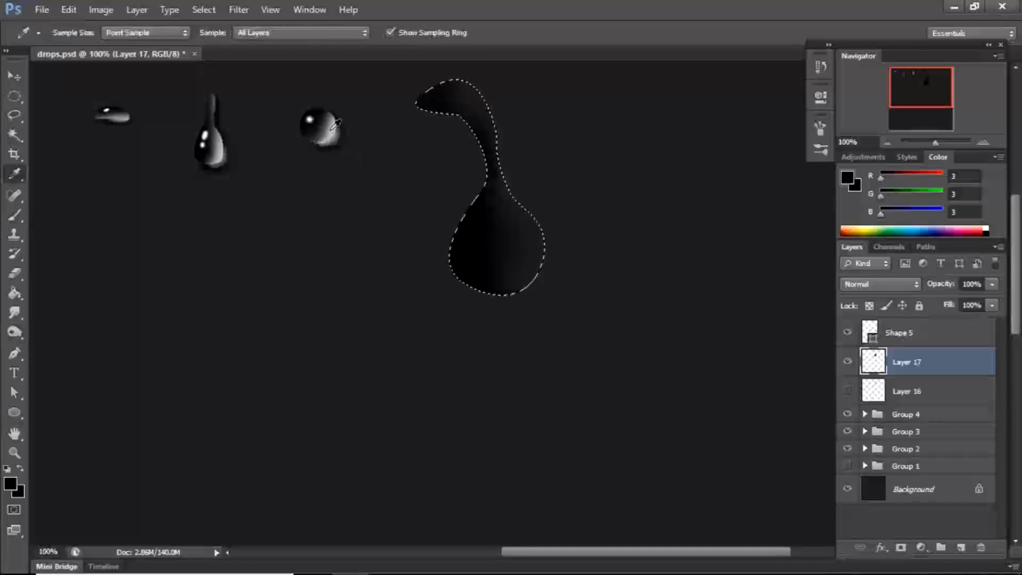
left_click(332, 136)
key("b")
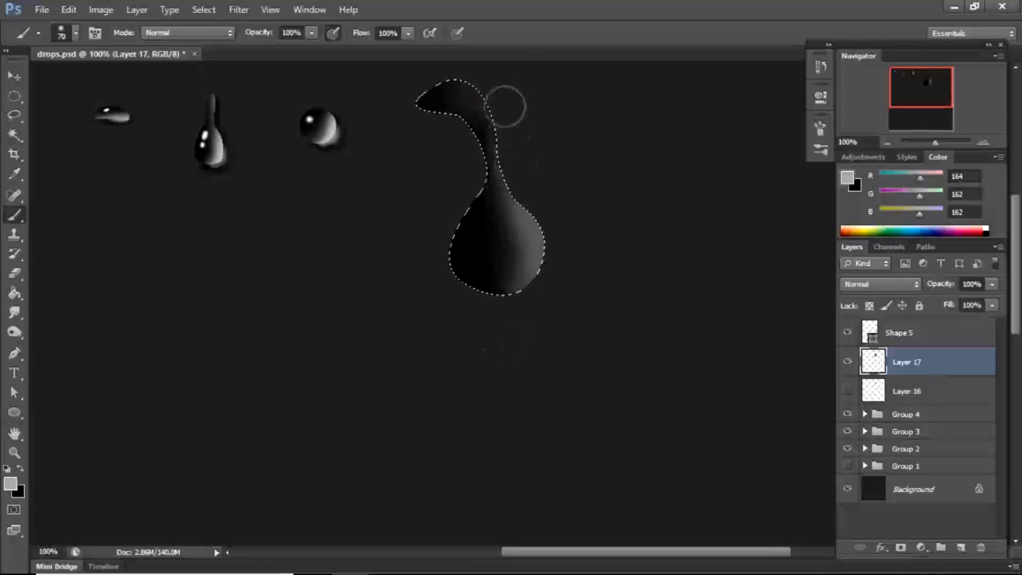
Brighten the bulb's right edge with a lighter grey 182, 179, 179 sampled from the round drop
key("i")
left_click(334, 151)
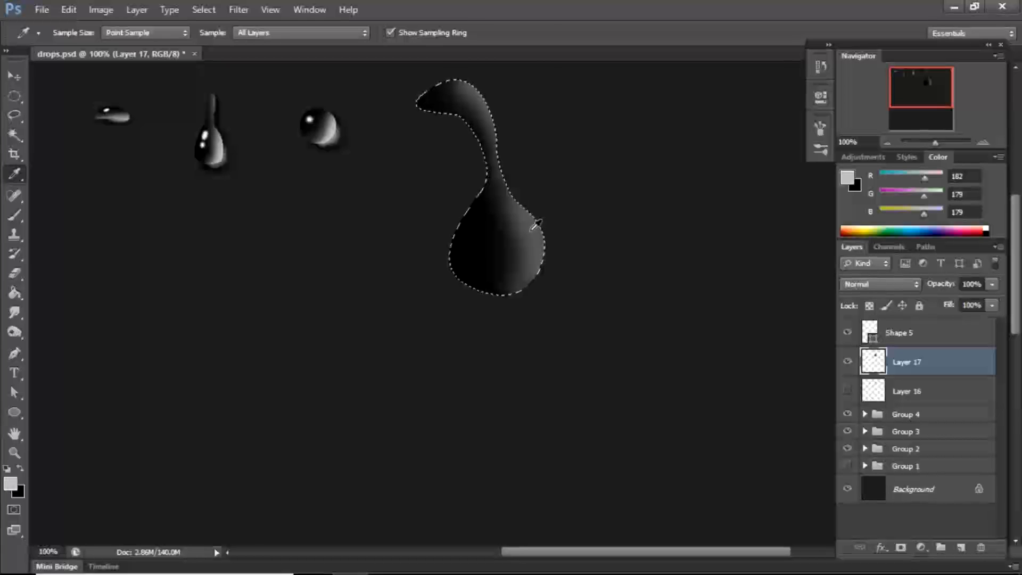
key("b")
left_click_drag(553, 222, 556, 234)
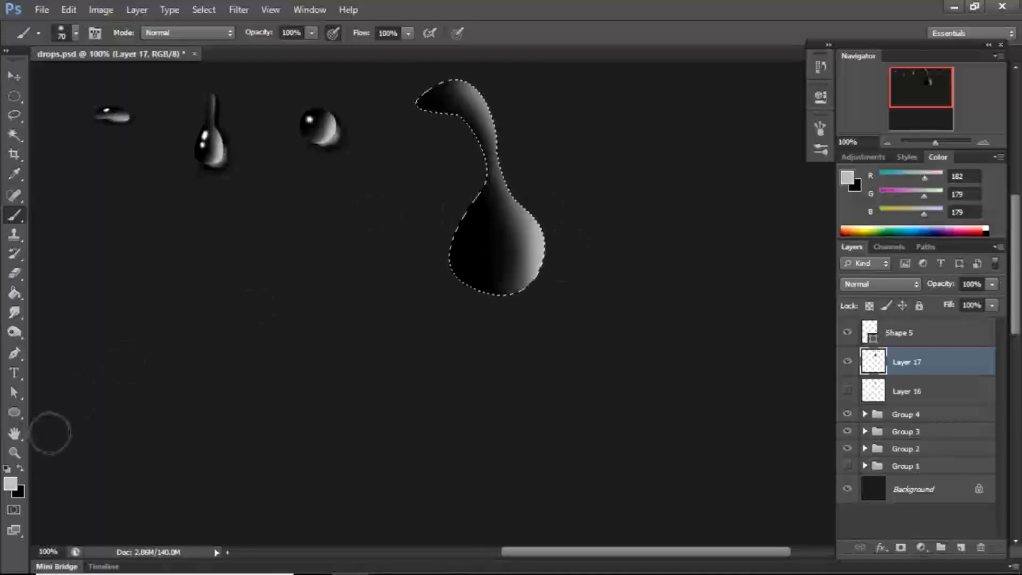
Set the paint colour to light grey 211, 211, 211 and intensify the glow on the bulb's right edge
left_click(10, 483)
left_click(445, 323)
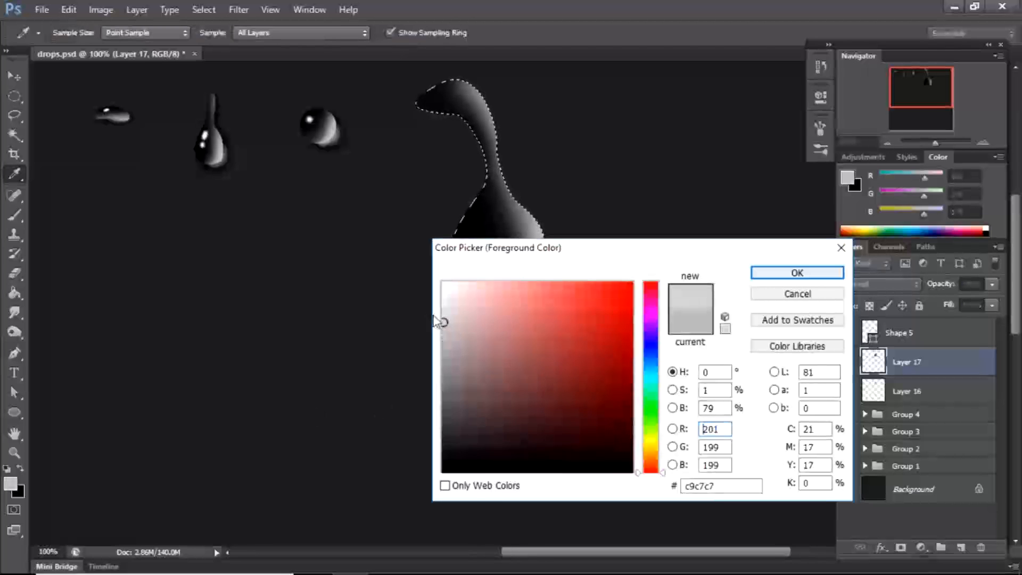
left_click(441, 315)
left_click(753, 276)
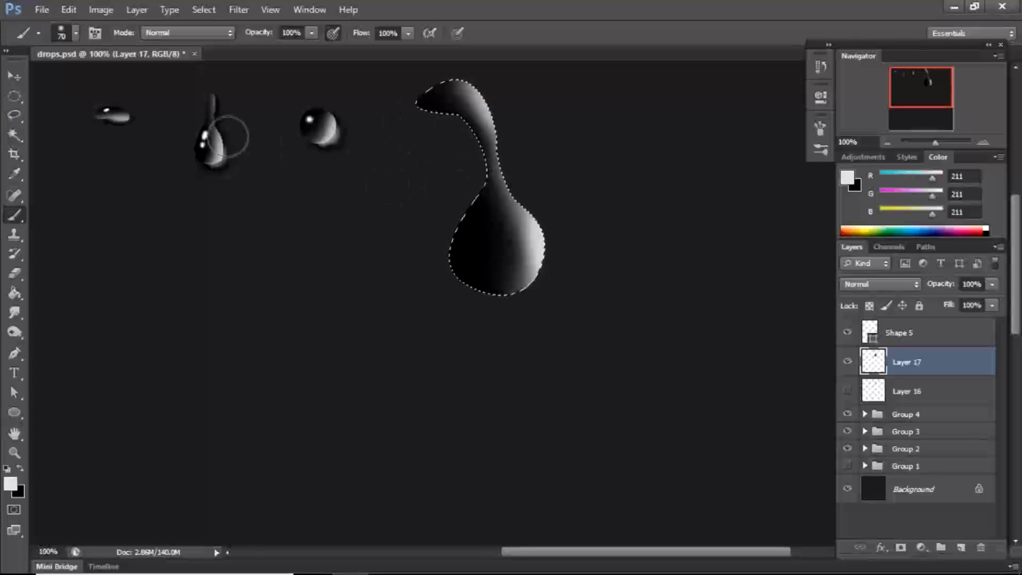
Paint an elongated highlight with a small dot below it on the bulb's left, using 15 px near-white 239, 239, 239 sampled from the teardrop
key("i")
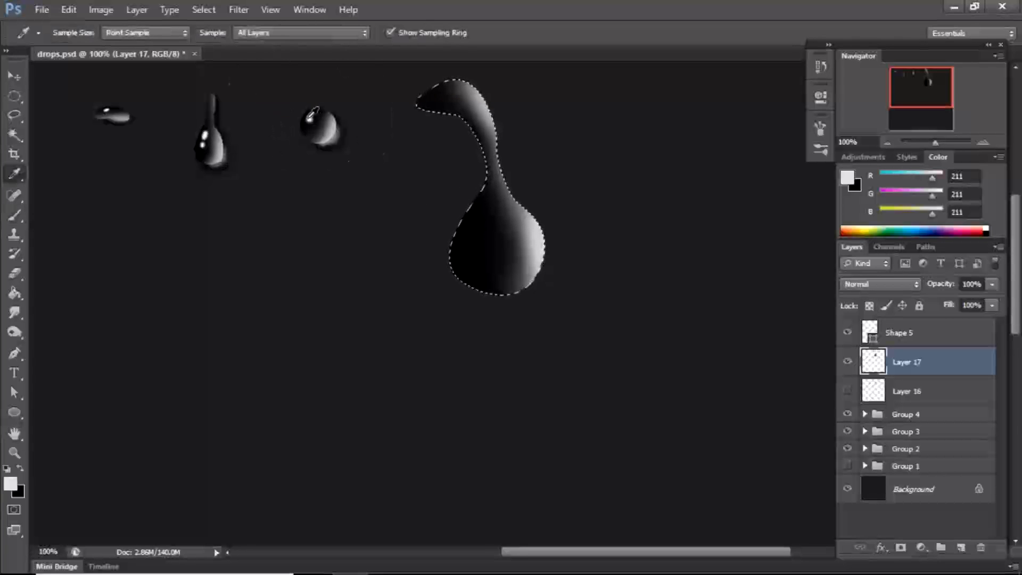
left_click(310, 118)
left_click(309, 118)
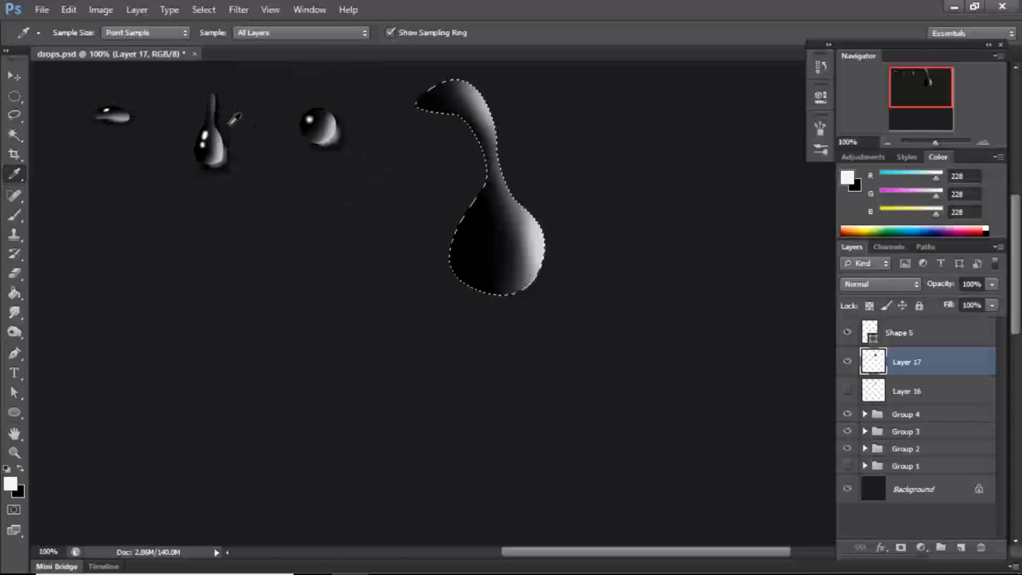
left_click(206, 139)
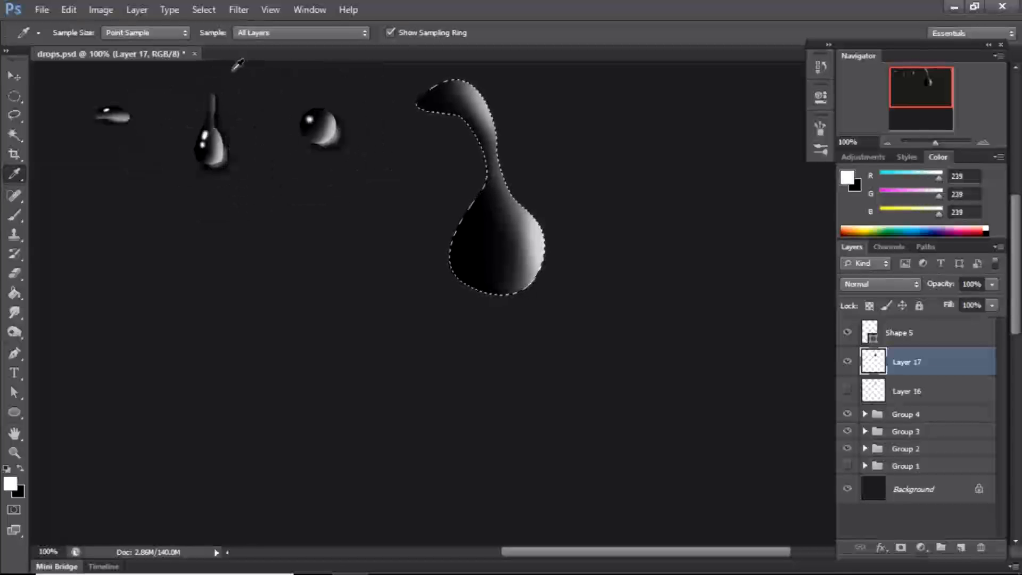
key("b")
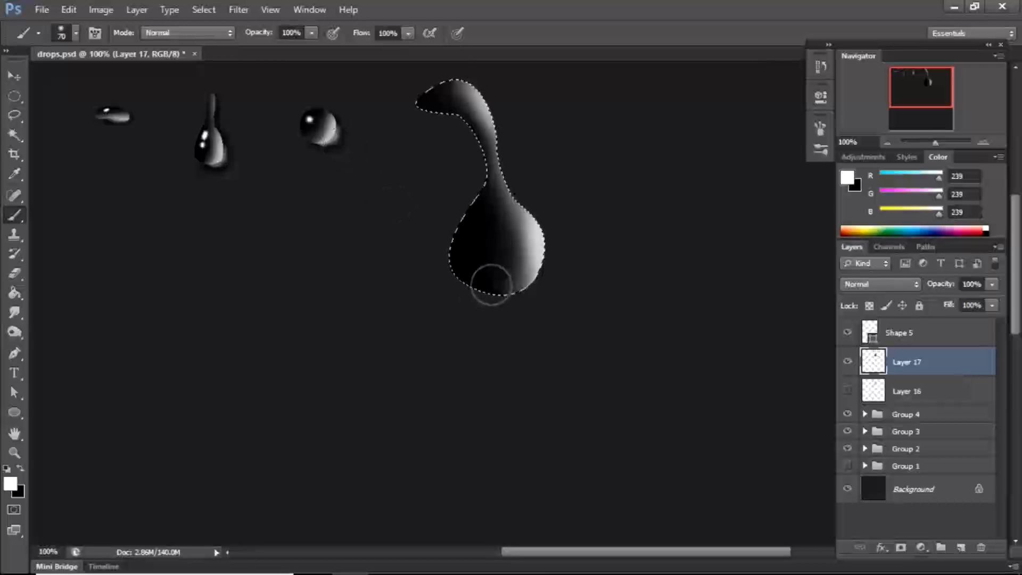
key("bracketleft")
key("bracketleft")
key("bracketleft")
key("bracketleft")
key("bracketleft")
key("bracketleft")
key("bracketleft")
key("bracketleft")
key("bracketleft")
key("bracketright")
key("bracketright")
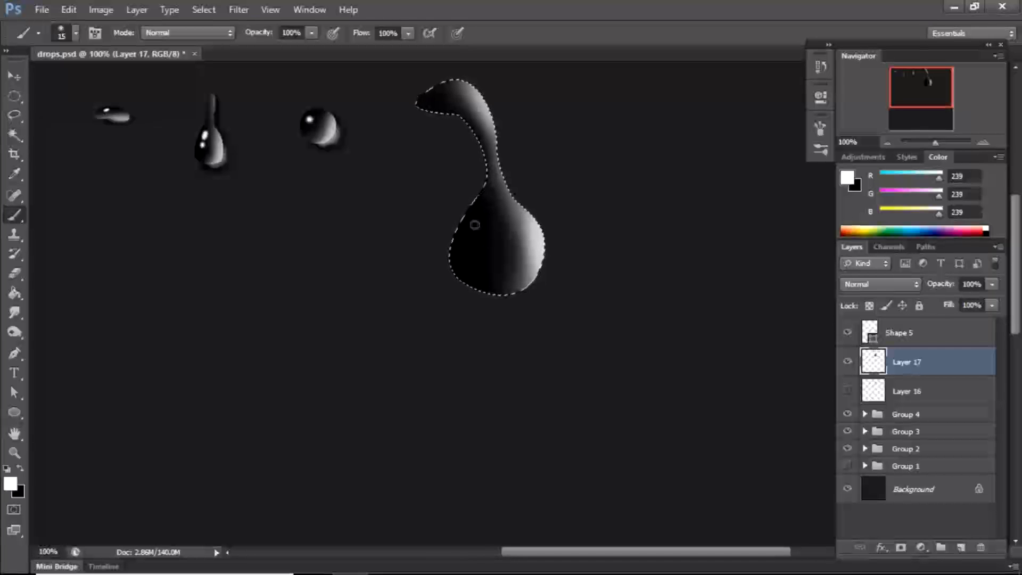
left_click_drag(470, 224, 468, 232)
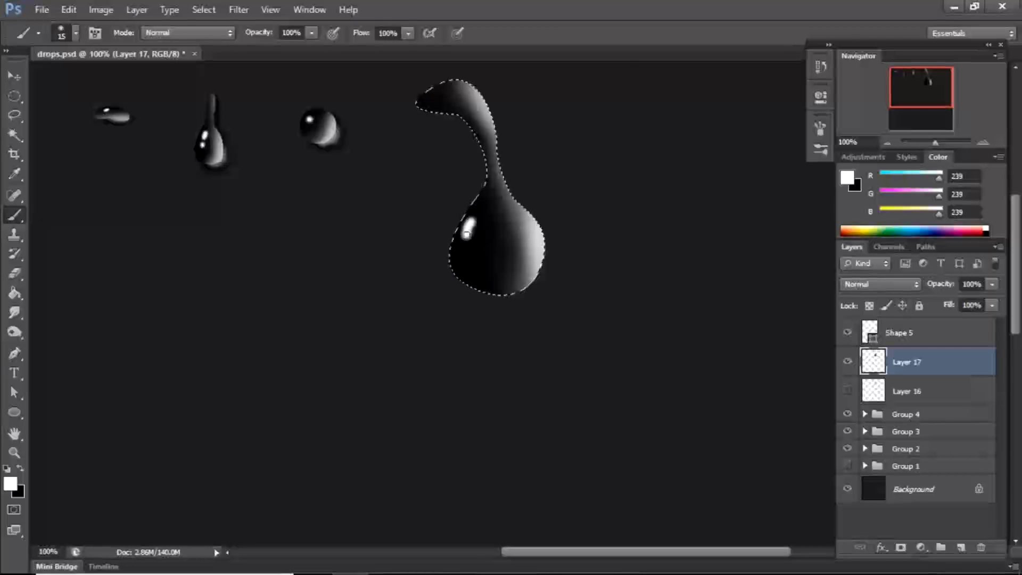
left_click(461, 249)
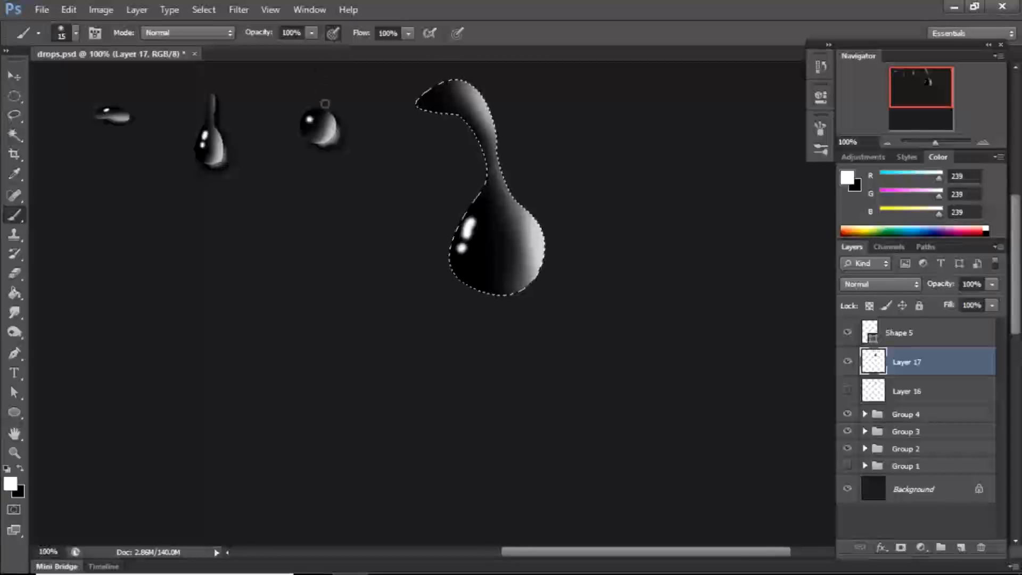
Add an empty layer beneath the curved-neck drop's painted layer and deselect, with a 30 px brush in dark grey 45, 45, 45 sampled from the round drop
key("i")
left_click(322, 124)
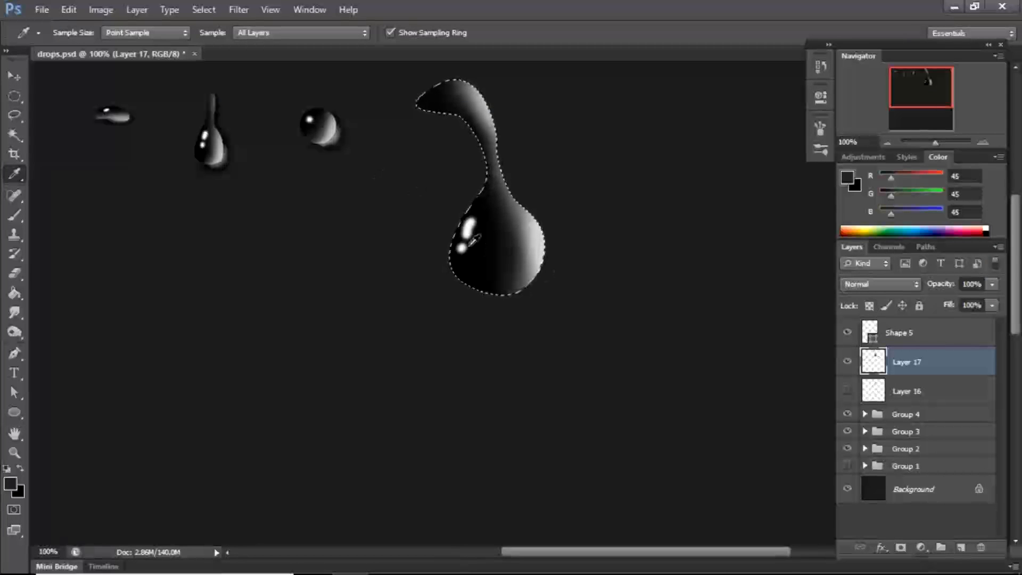
left_click(961, 548)
left_click_drag(949, 366, 947, 397)
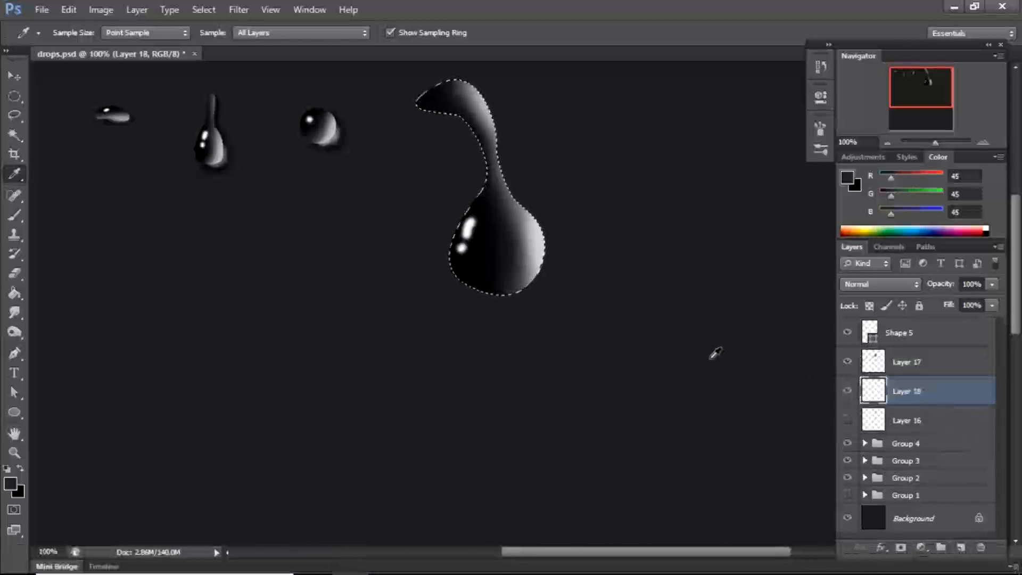
key("b")
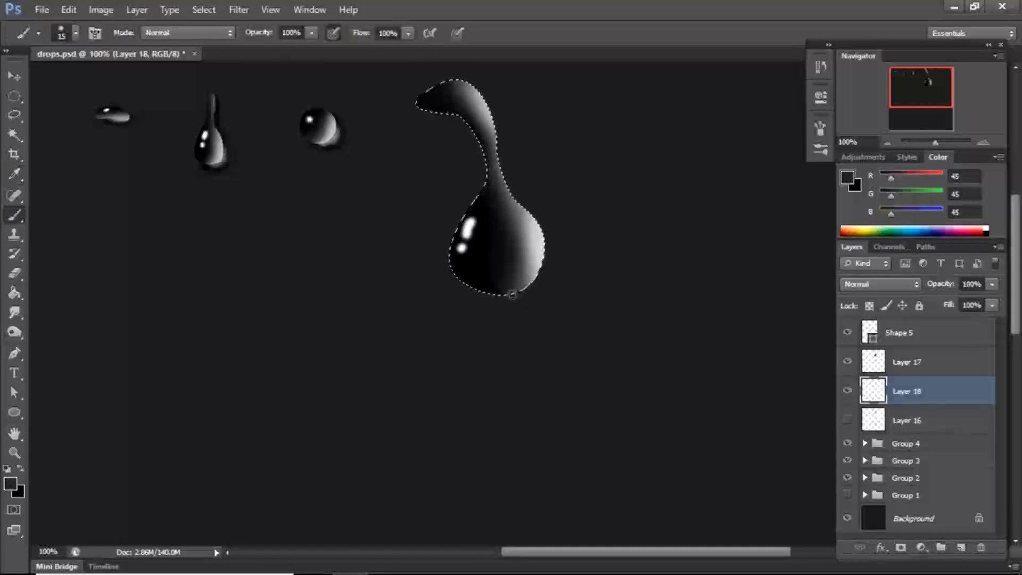
key("bracketright")
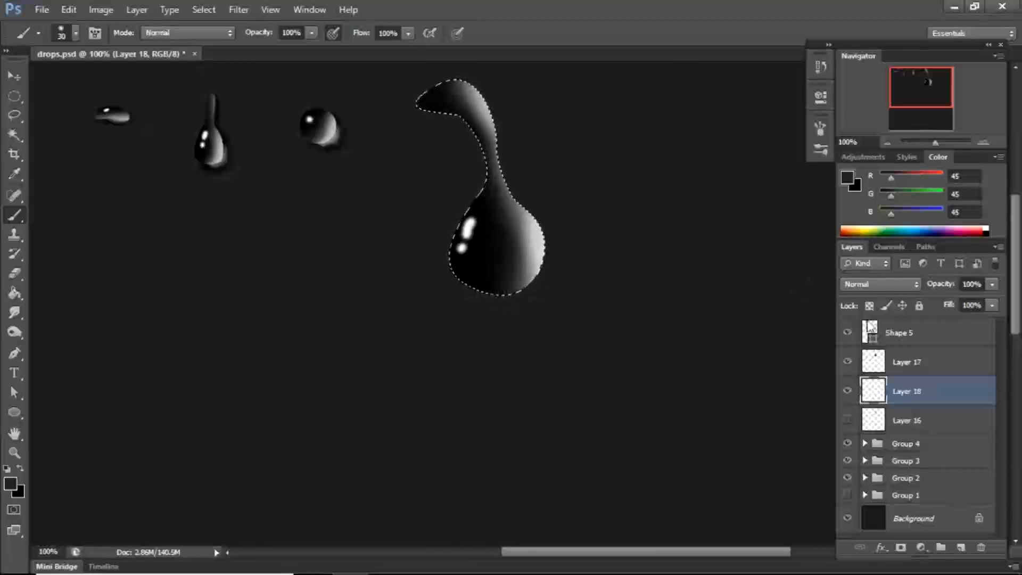
key("ctrl+d")
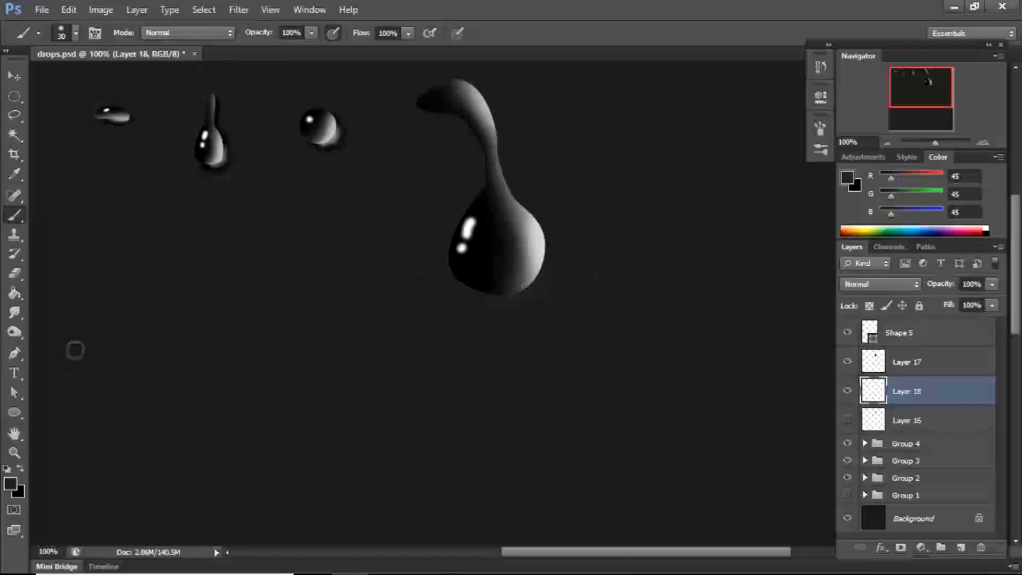
Paint a soft shadow around the bulb's lower and right edges with dark grey 34, 33, 33
left_click(10, 483)
left_click(446, 447)
left_click(797, 273)
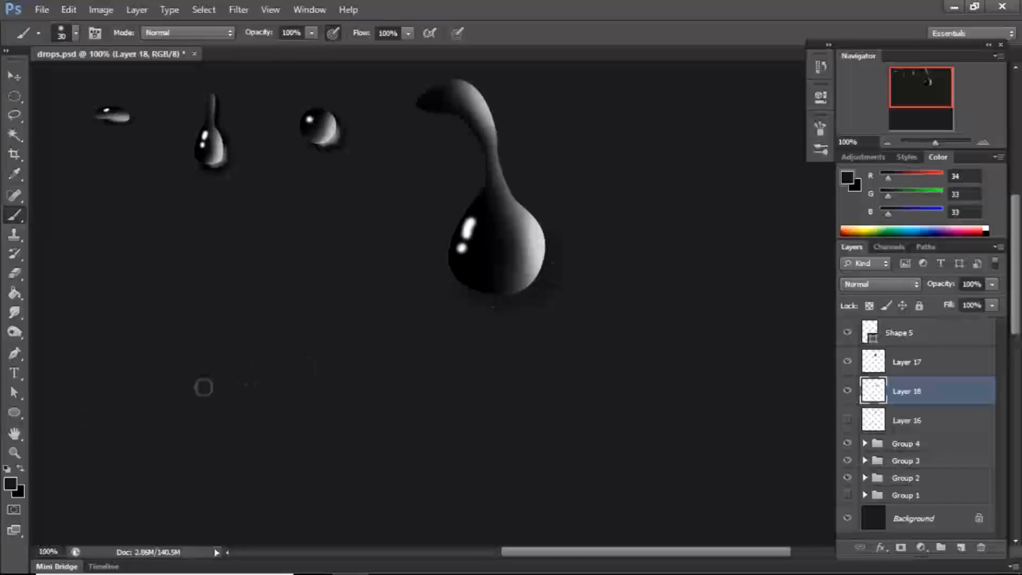
Darken the shadow around the bulb's lower right with dark grey 24, 24, 24
left_click(10, 486)
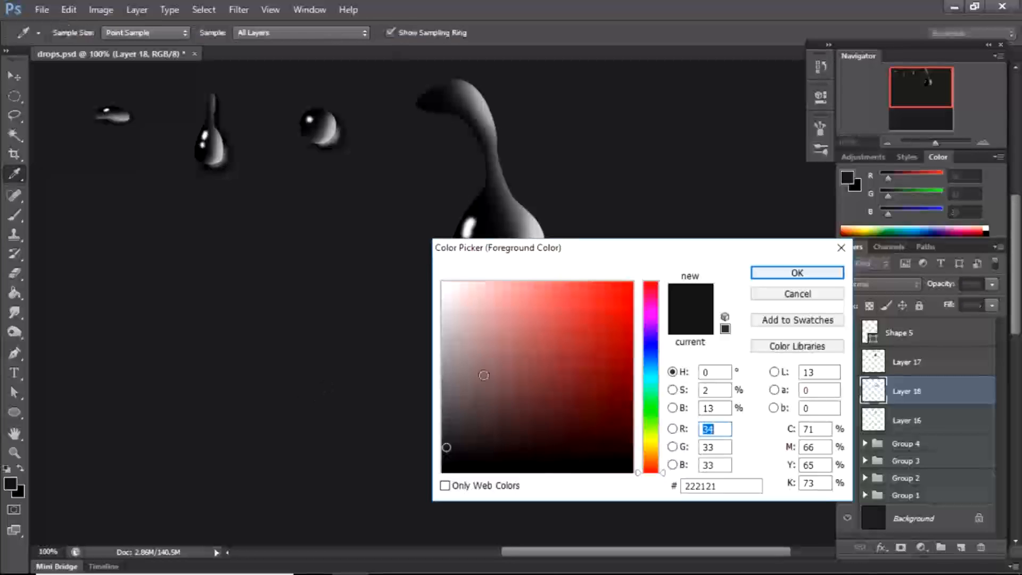
left_click_drag(447, 447, 459, 442)
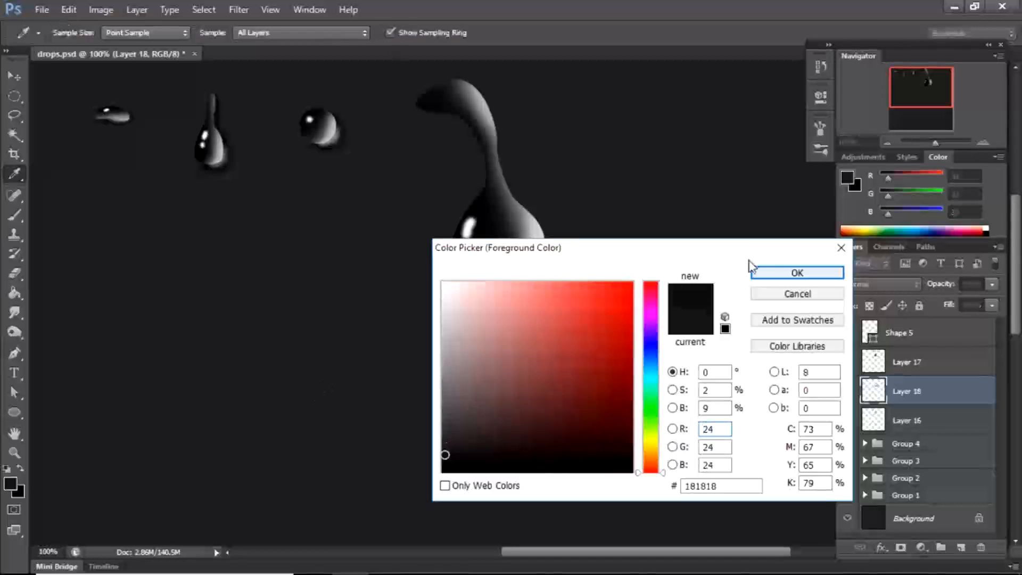
left_click(797, 273)
mouse_move(549, 262)
left_mouse_down()
mouse_move(531, 289)
mouse_move(549, 253)
mouse_move(544, 271)
mouse_move(512, 287)
mouse_move(533, 287)
mouse_move(478, 290)
mouse_move(531, 290)
mouse_move(549, 255)
left_mouse_up()
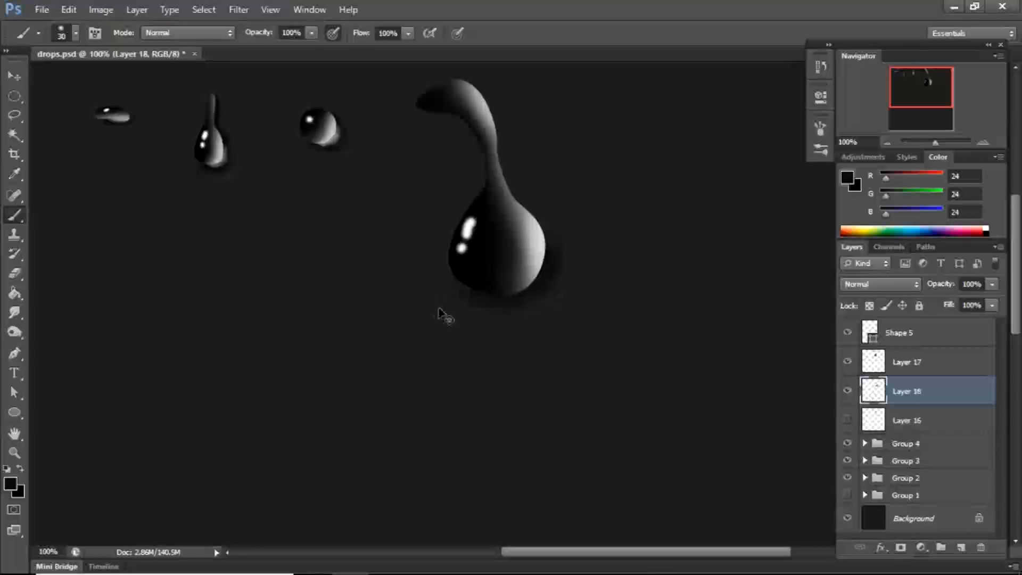
Examine how the four drops look on the whole canvas at 16.67% scale, then return to full size
key("ctrl+minus")
key("ctrl+minus")
key("ctrl+minus")
key("ctrl+minus")
key("ctrl+minus")
key("ctrl+minus")
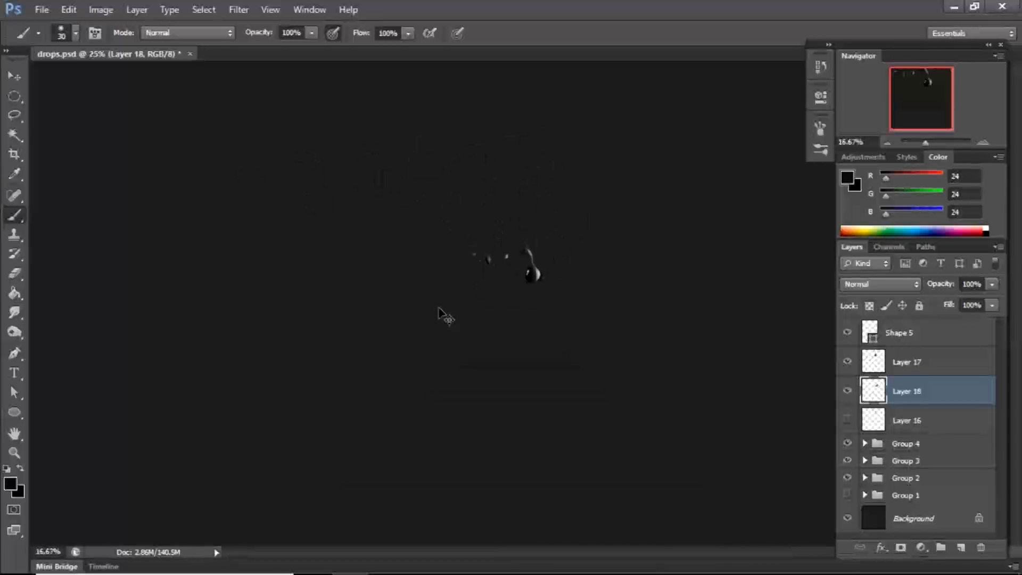
key("ctrl+plus")
key("ctrl+plus")
key("ctrl+plus")
key("ctrl+plus")
key("ctrl+plus")
key("ctrl+plus")
Extend and deepen the shadow along the bulb and the right side of the neck with near-black 16, 16, 16, narrowing the brush to 15 px
left_click_drag(486, 288, 267, 459)
left_click_drag(462, 328, 474, 321)
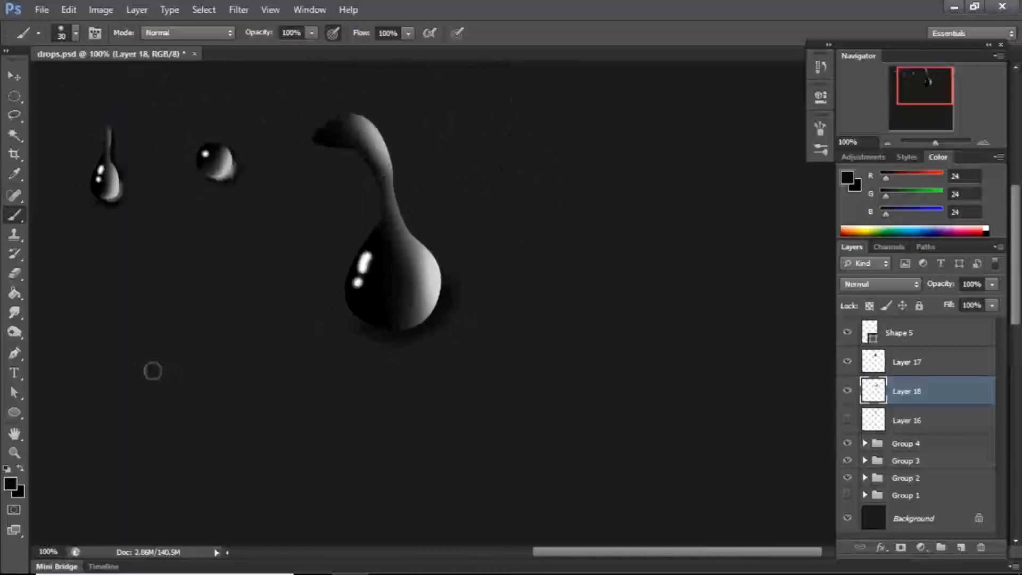
left_click(11, 484)
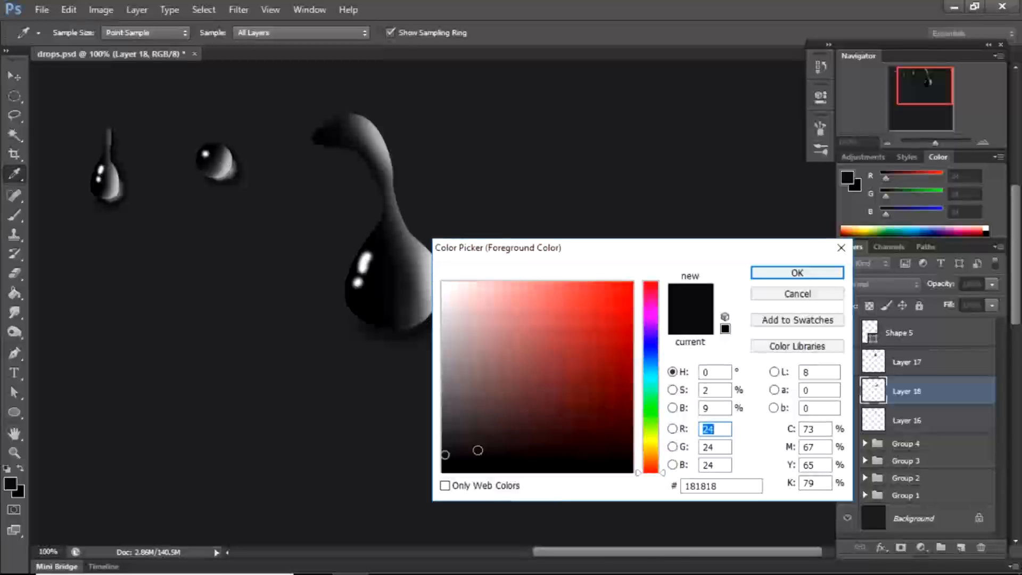
left_click(443, 460)
left_click(797, 272)
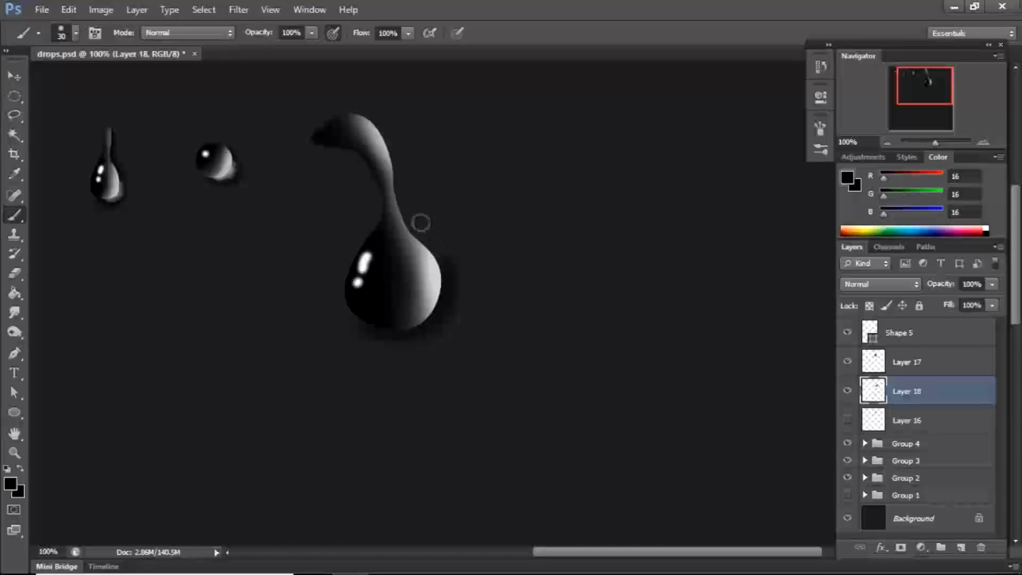
key("bracketleft")
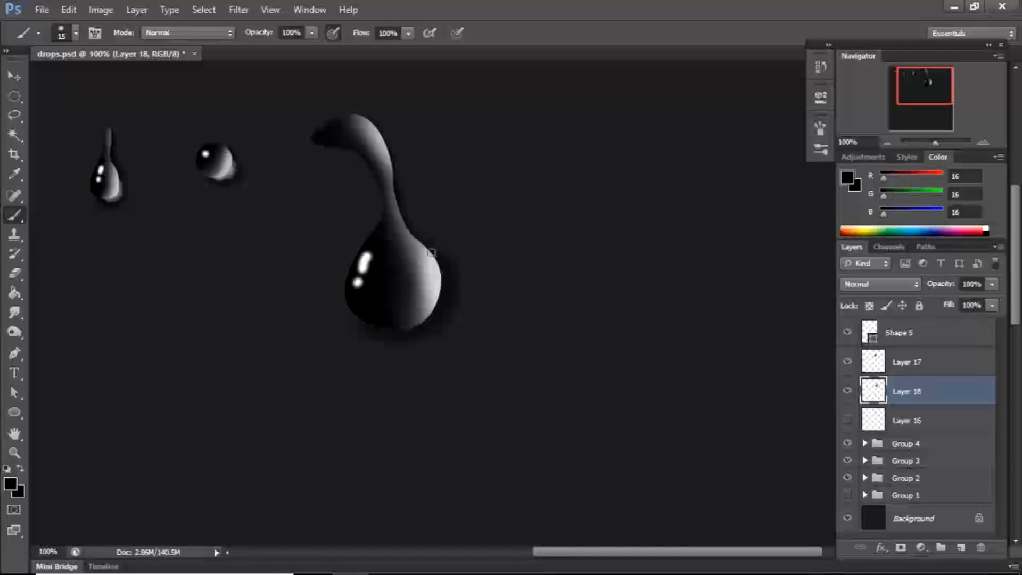
Paint a light reflection within the shadow at the bulb's lower right, using a 20 px brush in light grey 173, 172, 172 sampled from the drop
key("bracketleft")
key("i")
left_click_drag(410, 277, 434, 274)
key("b")
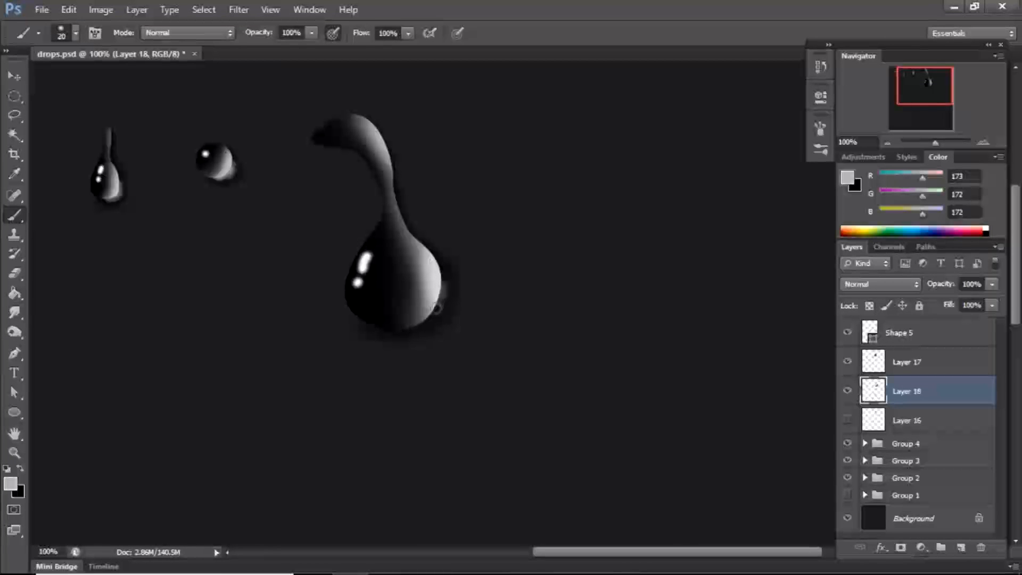
mouse_move(440, 299)
left_mouse_down()
mouse_move(422, 325)
mouse_move(437, 310)
mouse_move(398, 328)
mouse_move(419, 328)
mouse_move(393, 329)
left_mouse_up()
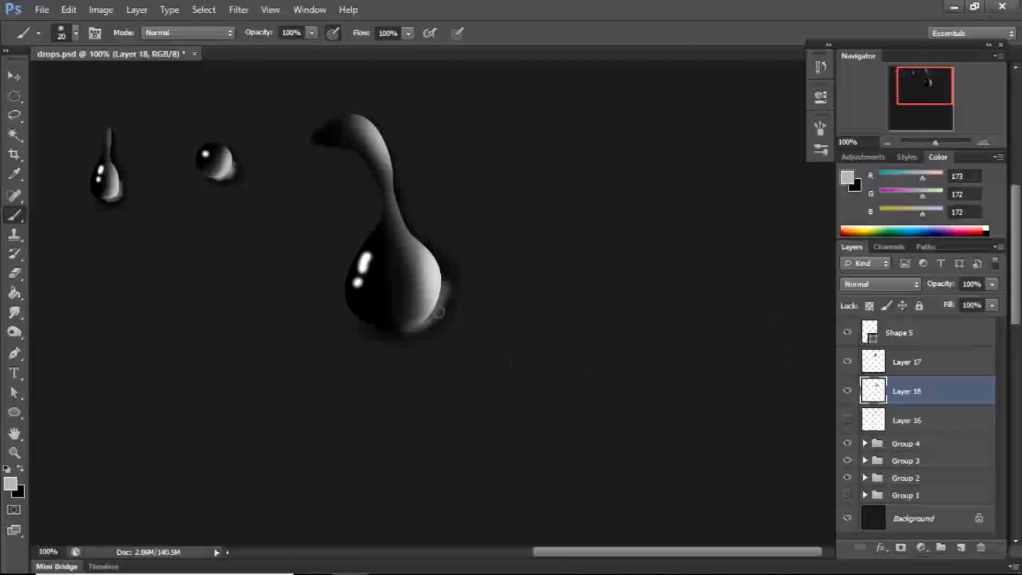
mouse_move(426, 314)
left_mouse_down()
mouse_move(445, 306)
mouse_move(450, 287)
mouse_move(426, 317)
left_mouse_up()
mouse_move(446, 275)
left_mouse_down()
mouse_move(400, 351)
mouse_move(427, 324)
mouse_move(395, 334)
mouse_move(445, 317)
mouse_move(423, 320)
mouse_move(442, 314)
mouse_move(420, 336)
left_mouse_up()
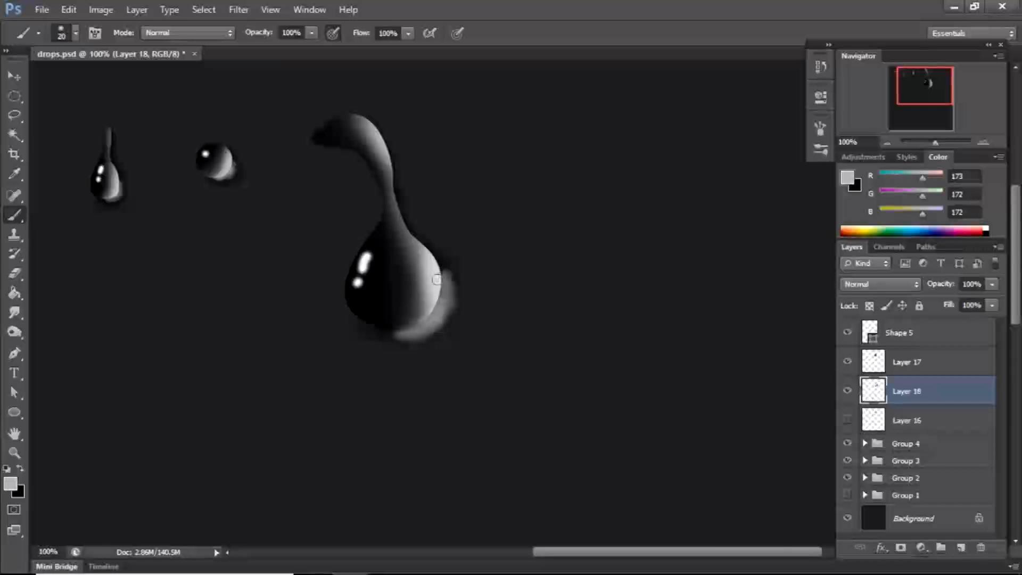
Soften the outer edge of the bulb's light reflection with sampled dark grey 23, 23, 23, using a 35 px brush
key("i")
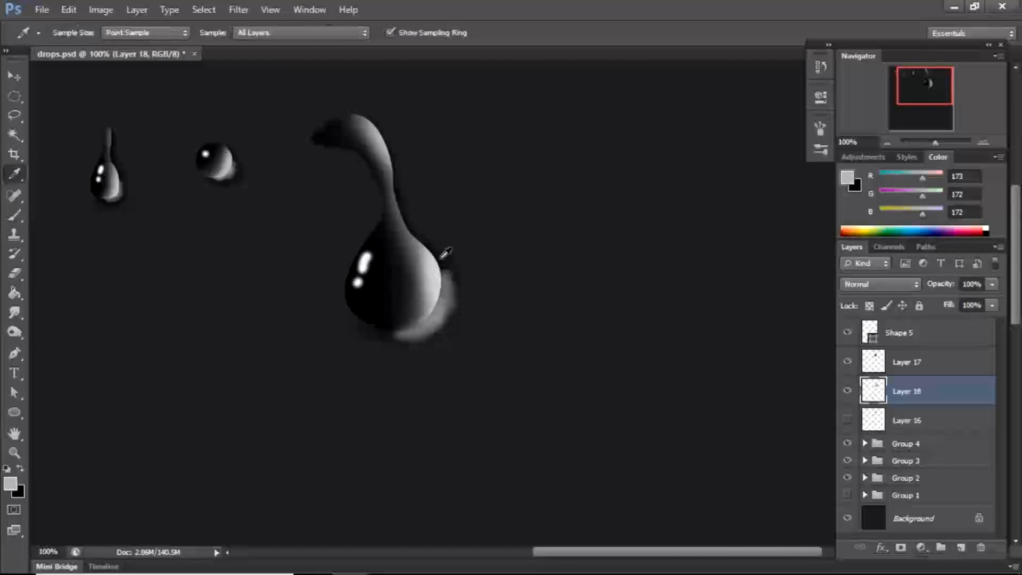
left_click(443, 260)
key("b")
key("bracketright")
key("bracketright")
key("bracketright")
mouse_move(466, 282)
left_mouse_down()
mouse_move(461, 321)
mouse_move(449, 255)
mouse_move(431, 239)
mouse_move(476, 305)
mouse_move(471, 296)
mouse_move(420, 341)
mouse_move(456, 318)
mouse_move(400, 351)
mouse_move(436, 338)
mouse_move(393, 346)
mouse_move(360, 333)
mouse_move(412, 350)
mouse_move(426, 346)
mouse_move(401, 348)
mouse_move(428, 341)
mouse_move(382, 336)
mouse_move(448, 342)
mouse_move(408, 347)
mouse_move(456, 314)
mouse_move(460, 276)
mouse_move(437, 339)
mouse_move(421, 348)
mouse_move(456, 330)
mouse_move(386, 364)
mouse_move(446, 325)
mouse_move(422, 406)
left_mouse_up()
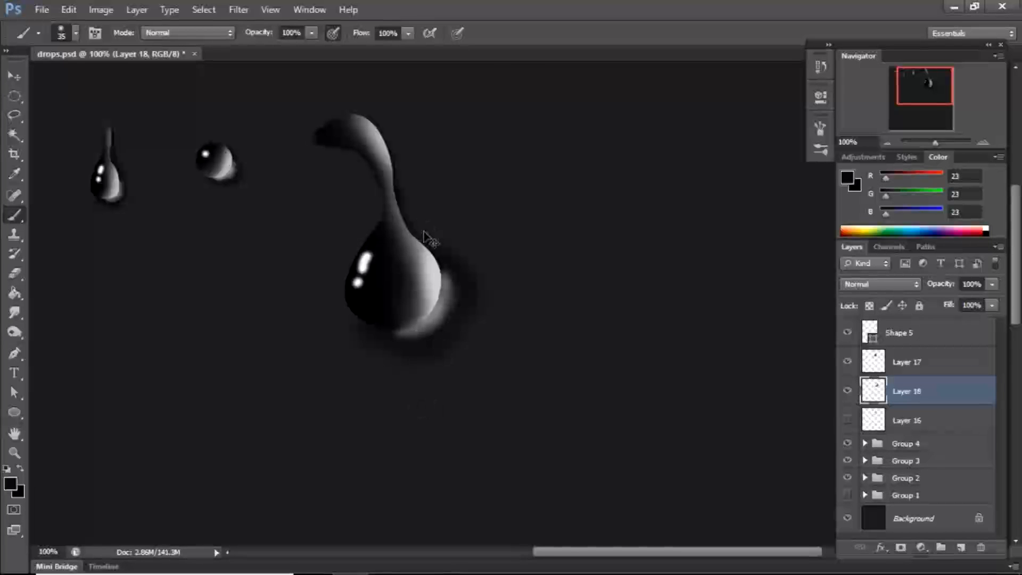
Load the Shape 5 outline as a selection and use it to add a layer mask to Layer 17
key("ctrl+minus")
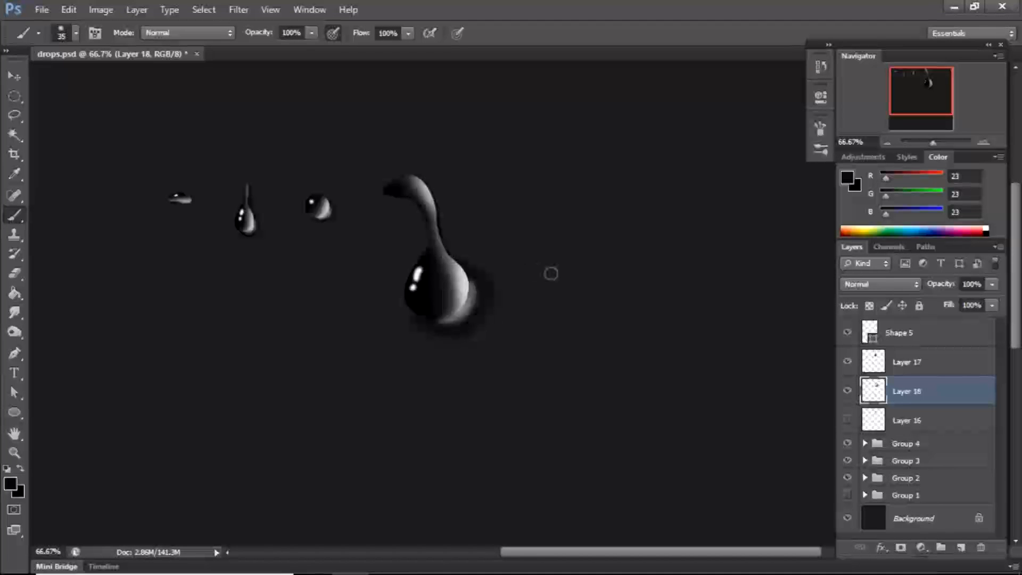
left_click(871, 332, "ctrl")
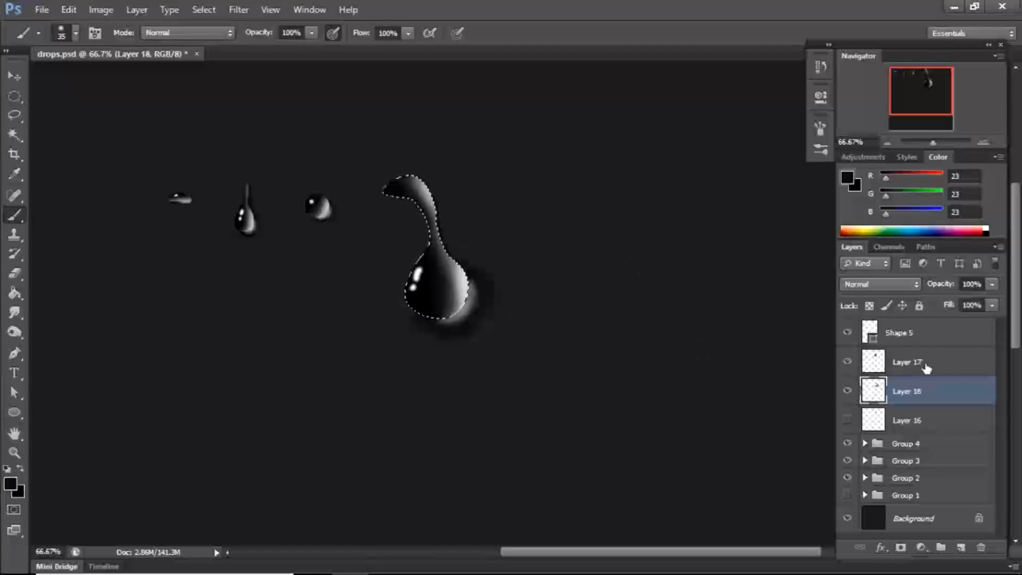
left_click(848, 363)
left_click(848, 363)
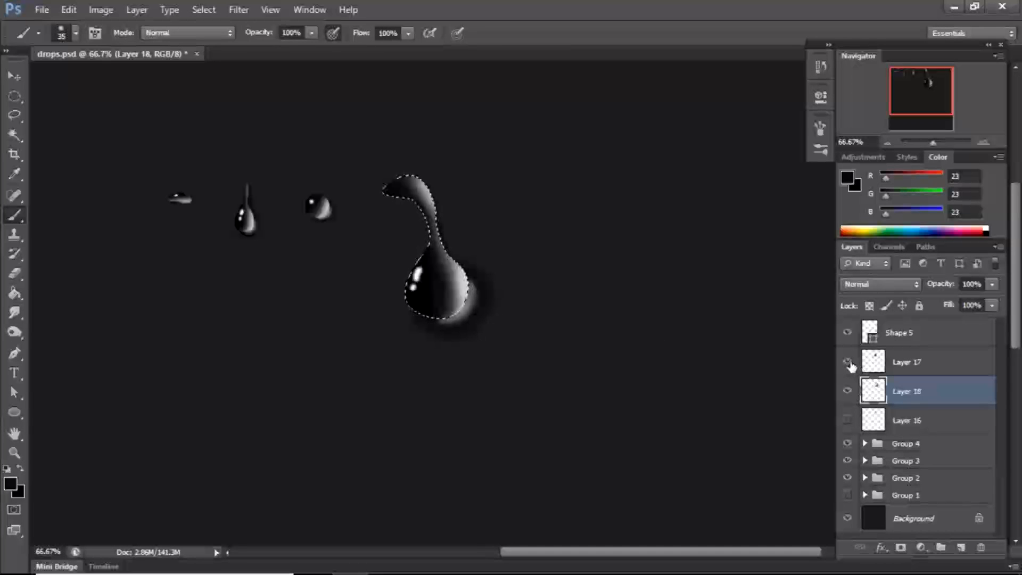
left_click(906, 364)
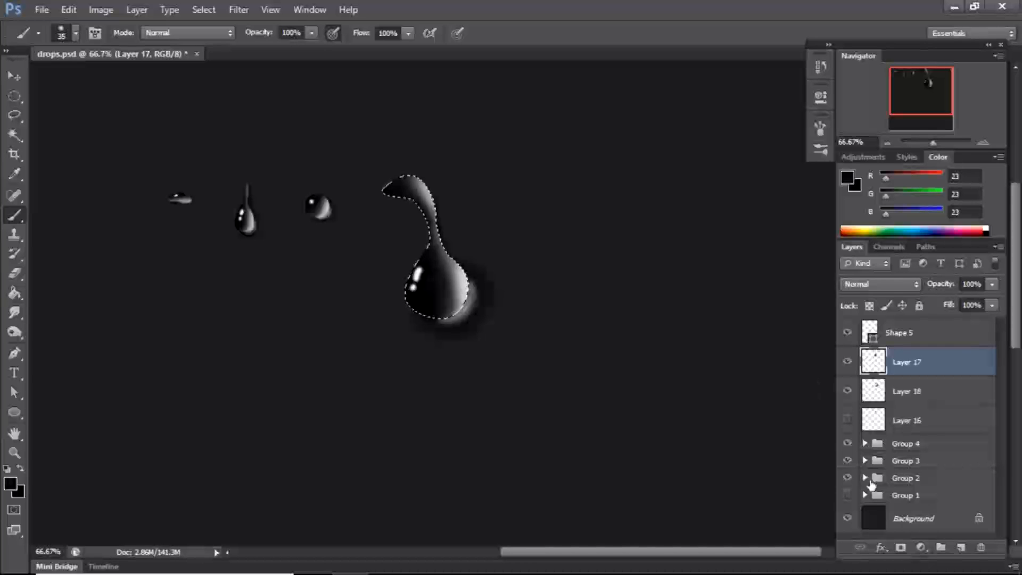
left_click(900, 547)
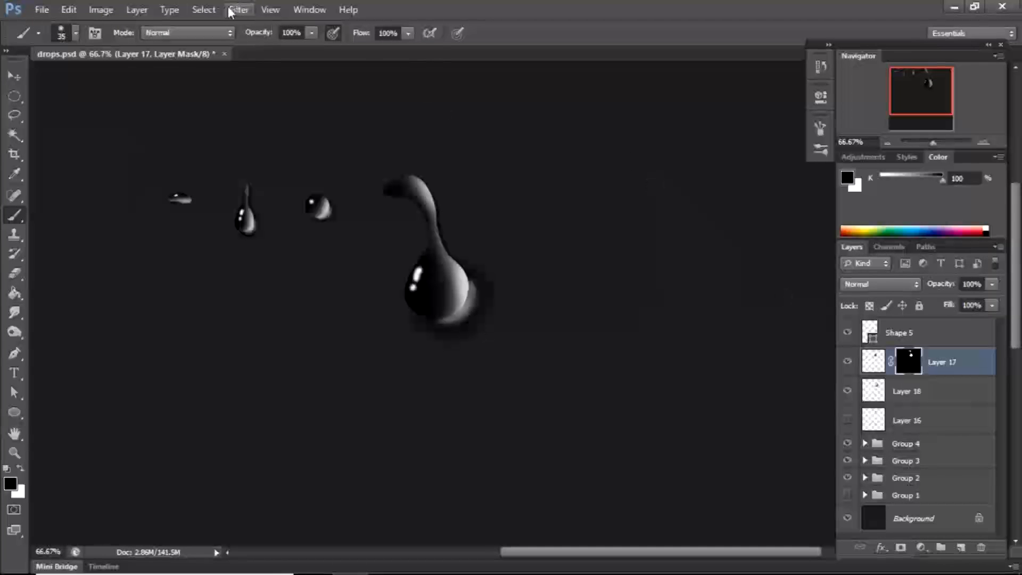
Refine the Layer 17 mask with Smooth 95 and Feather 2.4 px, output to the layer mask
left_click(203, 10)
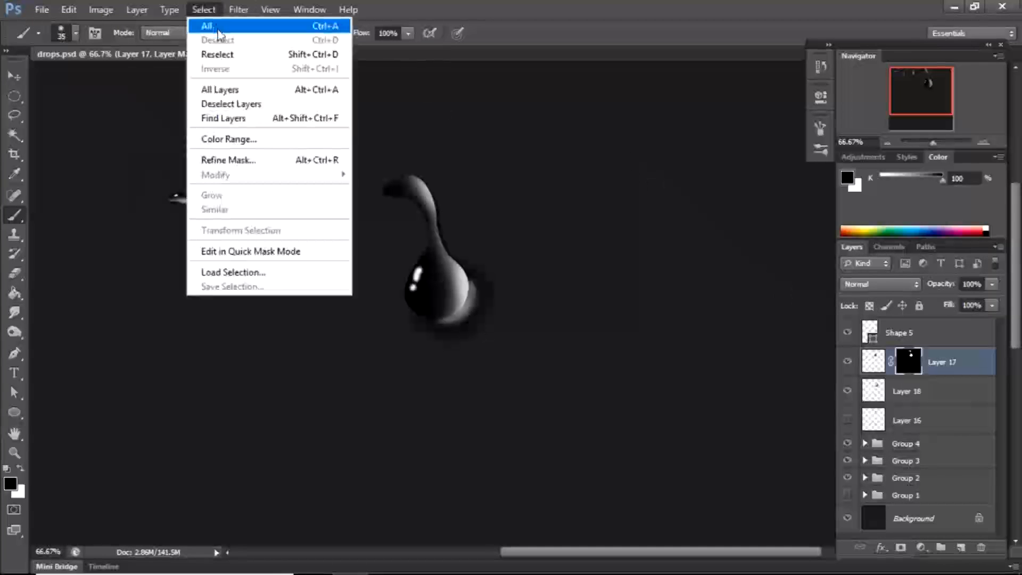
left_click(226, 160)
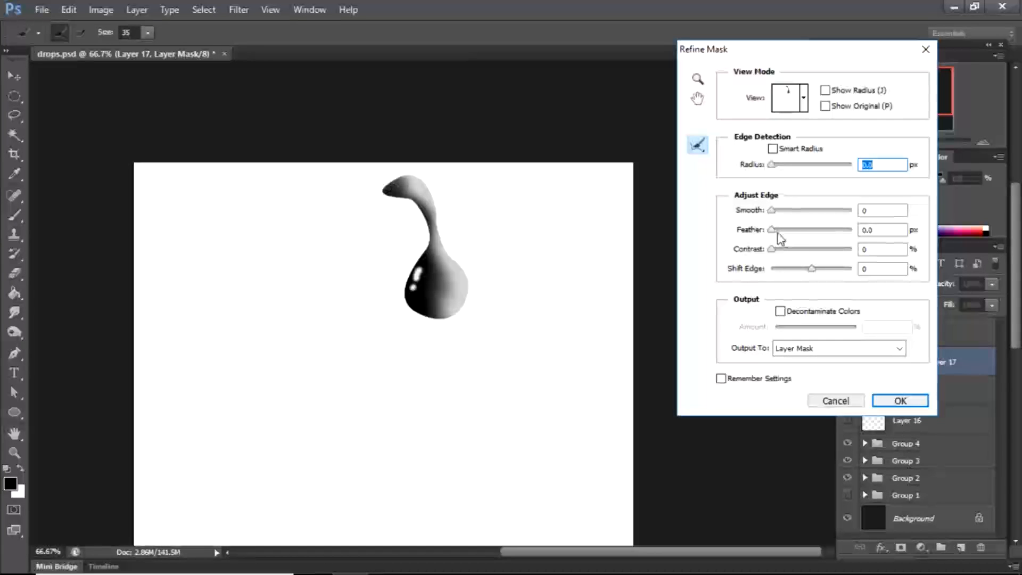
left_click_drag(778, 228, 848, 212)
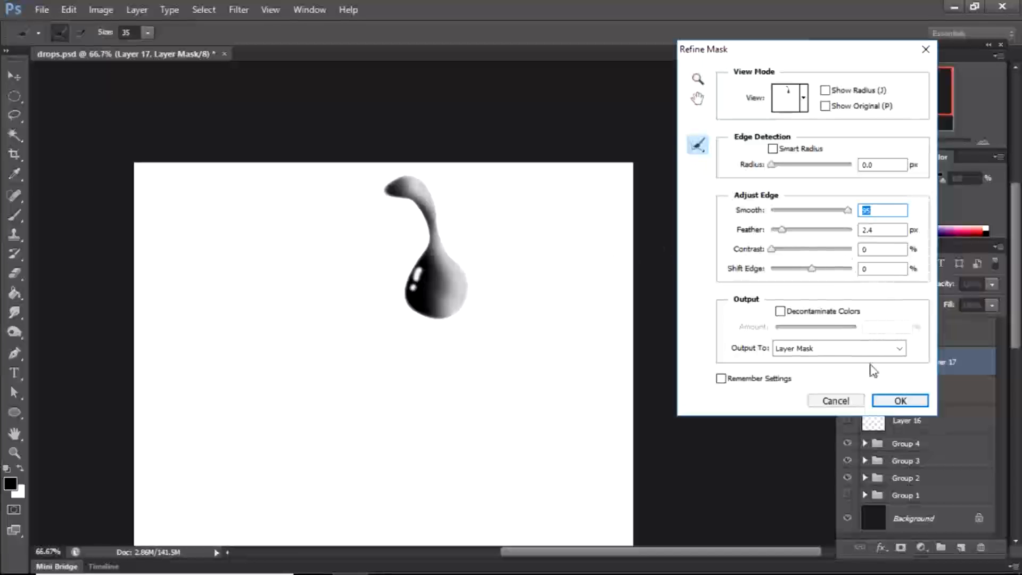
left_click(895, 403)
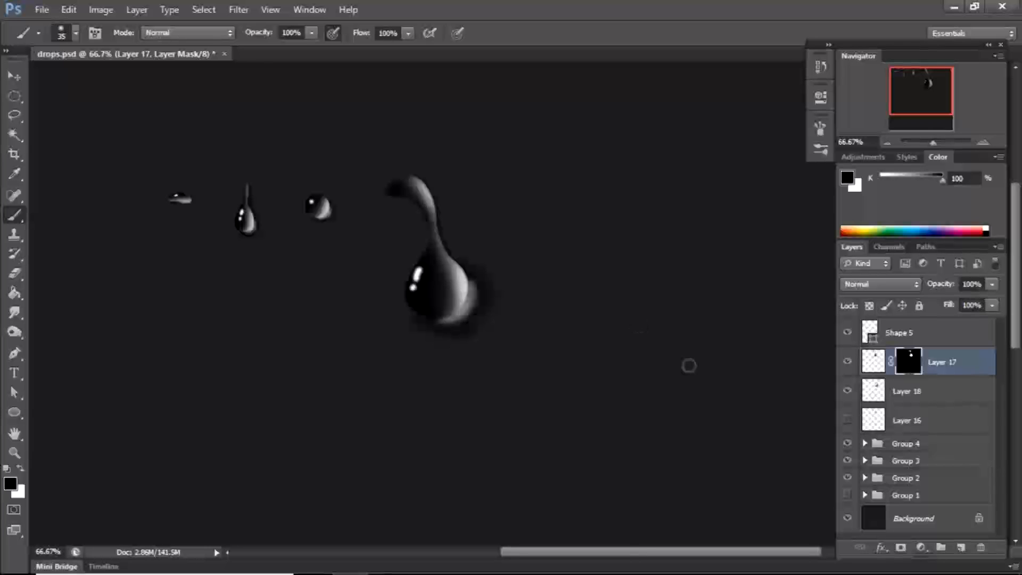
Merge Shape 5, Layer 17 and Layer 18 into a single layer
left_click(914, 393, "shift")
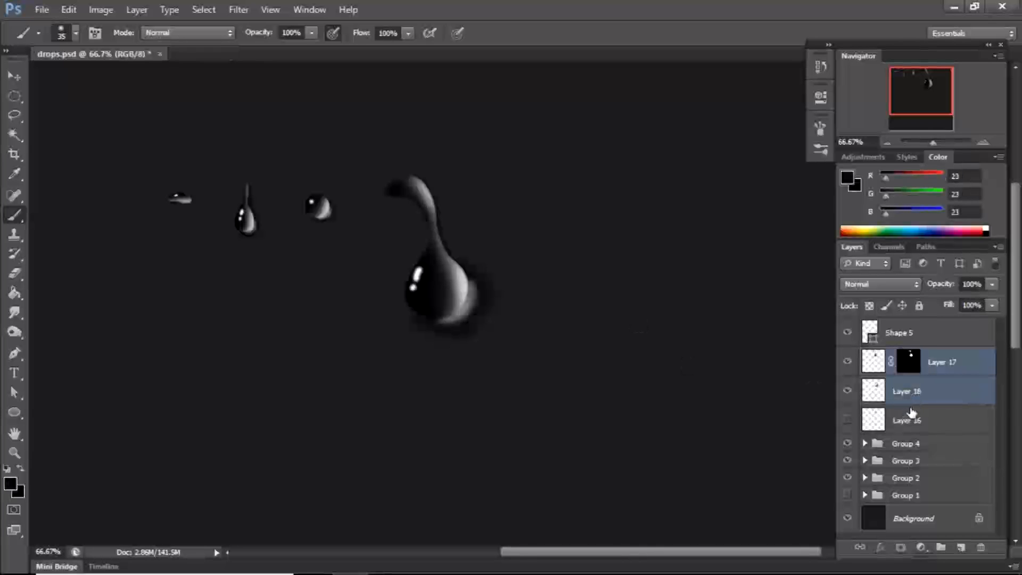
left_click(920, 341, "shift")
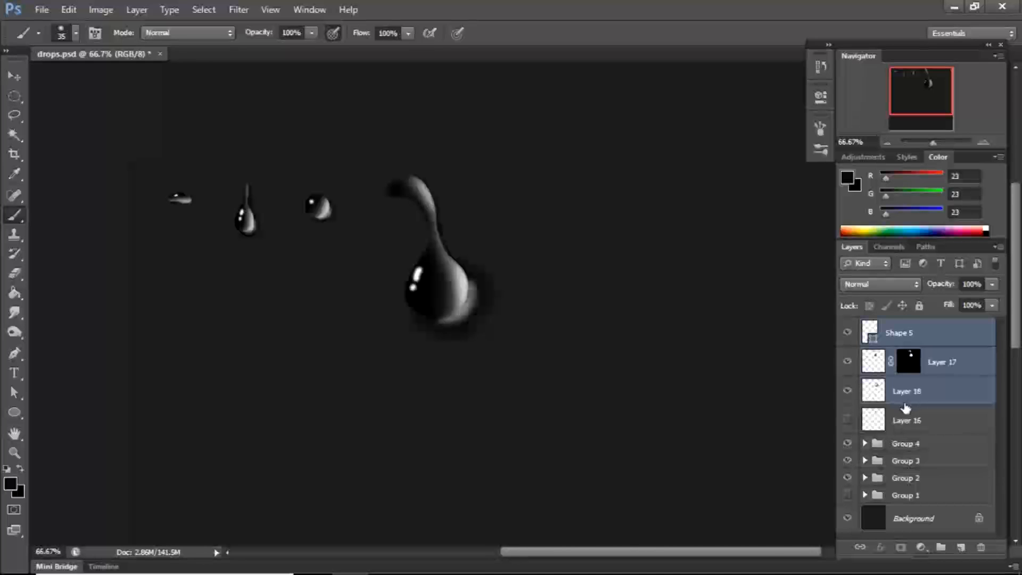
key("ctrl+e")
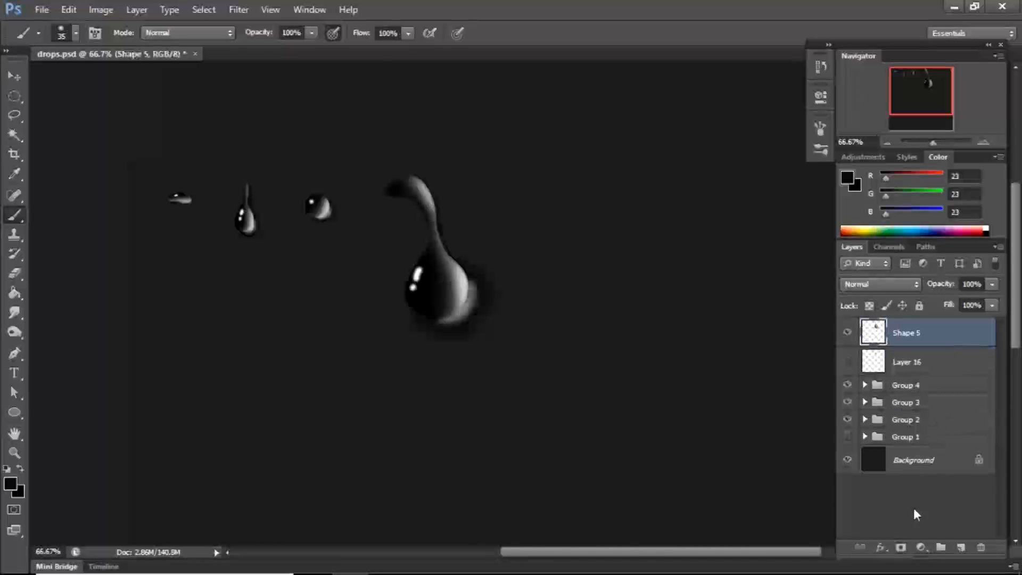
Add a mask to the merged drop layer and paint it black to fade the neck's tip and the shadow edge below the bulb
left_click(921, 547)
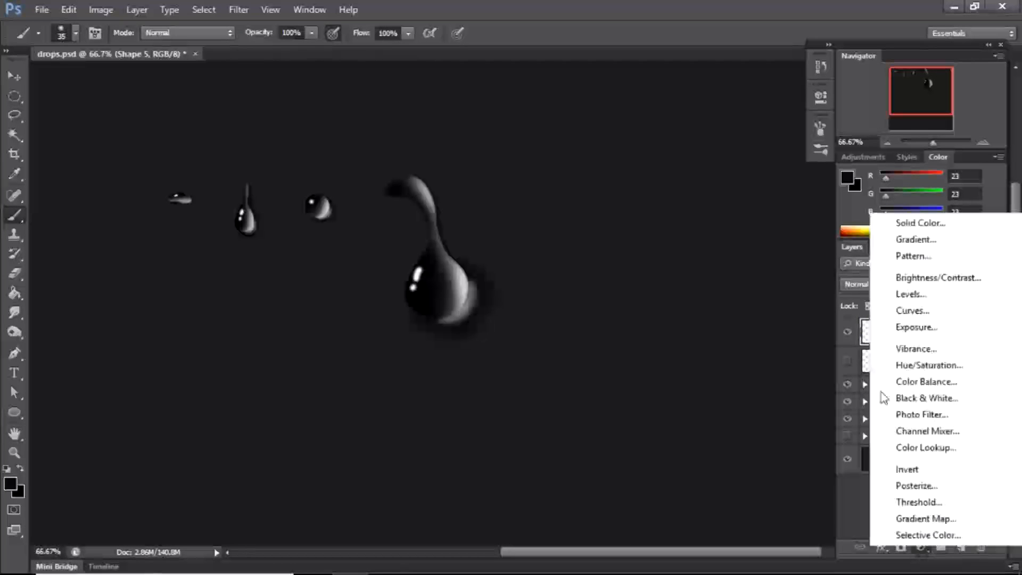
left_click(813, 404)
left_click(901, 548)
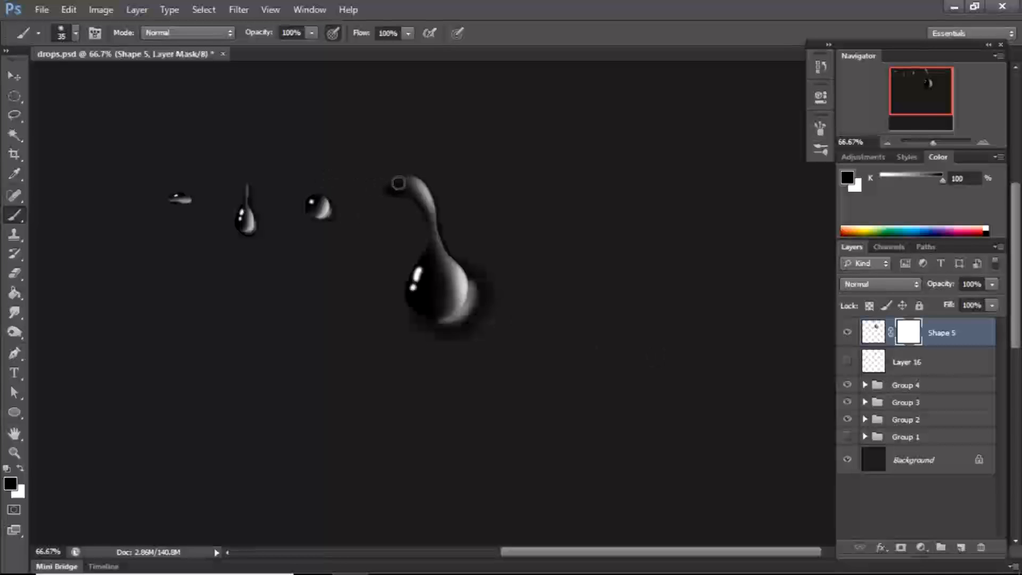
mouse_move(405, 180)
left_mouse_down()
mouse_move(393, 193)
mouse_move(409, 172)
mouse_move(392, 174)
mouse_move(443, 189)
mouse_move(431, 178)
mouse_move(364, 205)
mouse_move(391, 218)
left_mouse_up()
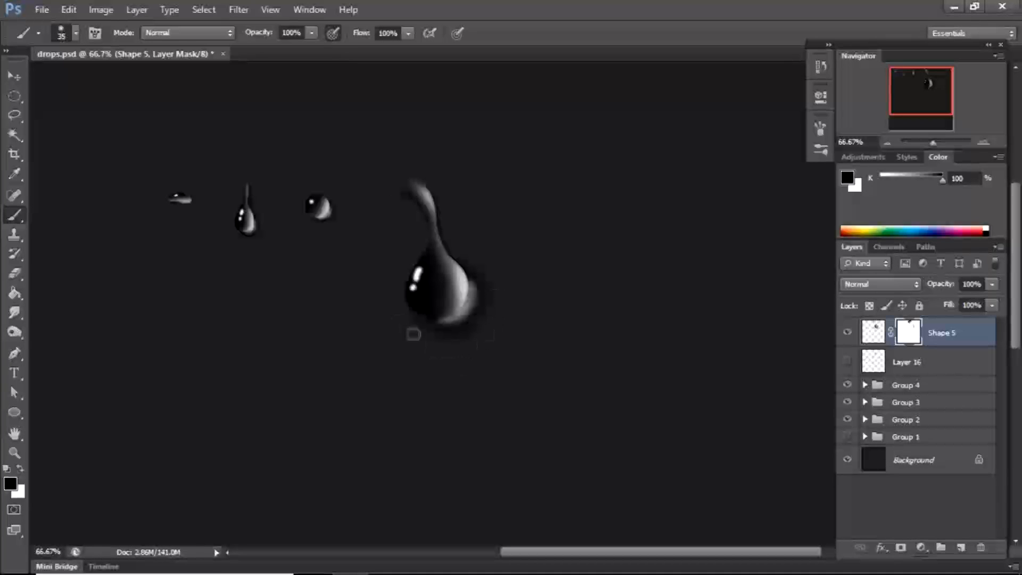
mouse_move(462, 343)
left_mouse_down()
mouse_move(359, 323)
mouse_move(435, 346)
left_mouse_up()
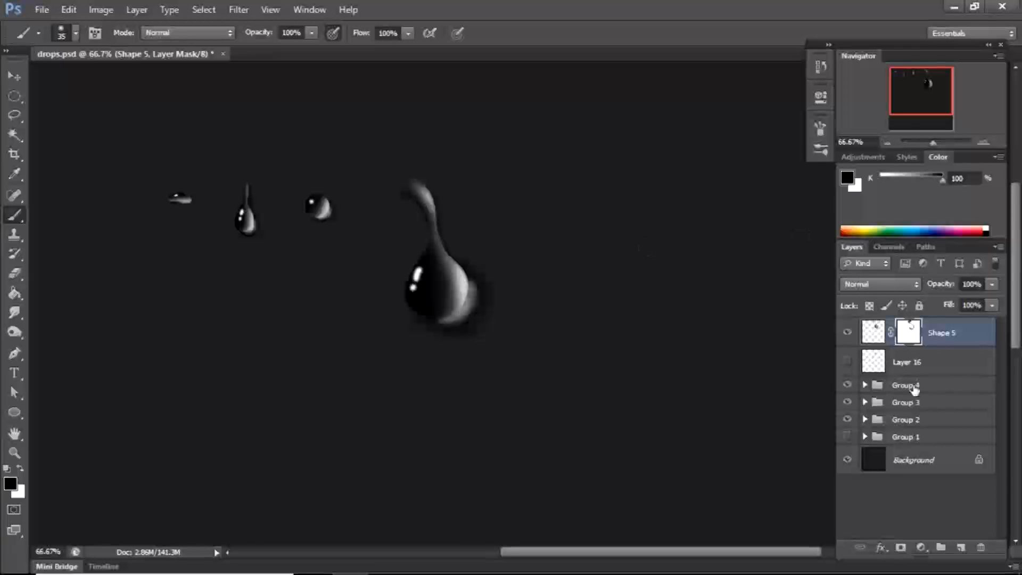
Group the masked drop layer together with Layer 16
left_click(940, 355, "shift")
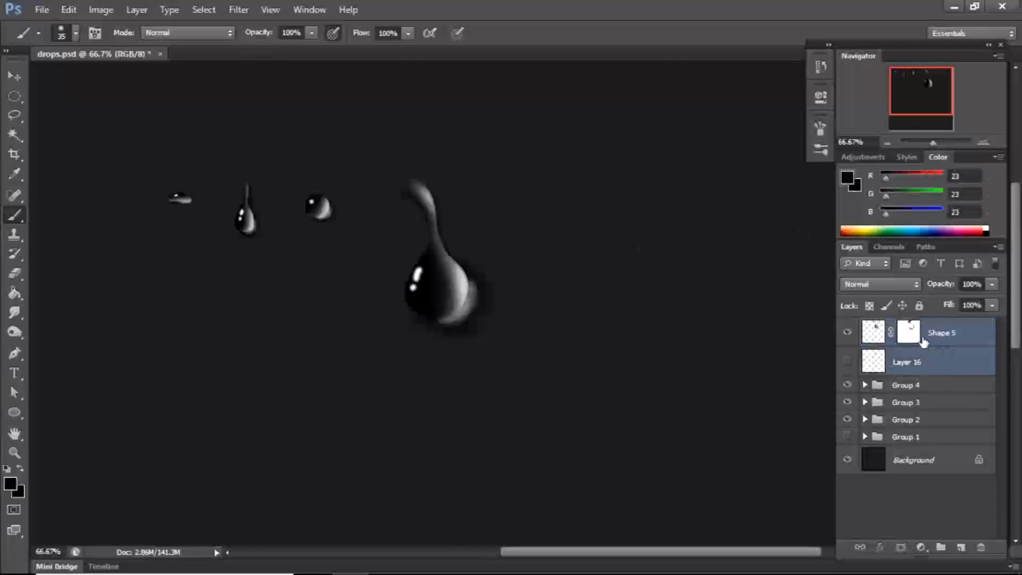
key("ctrl+g")
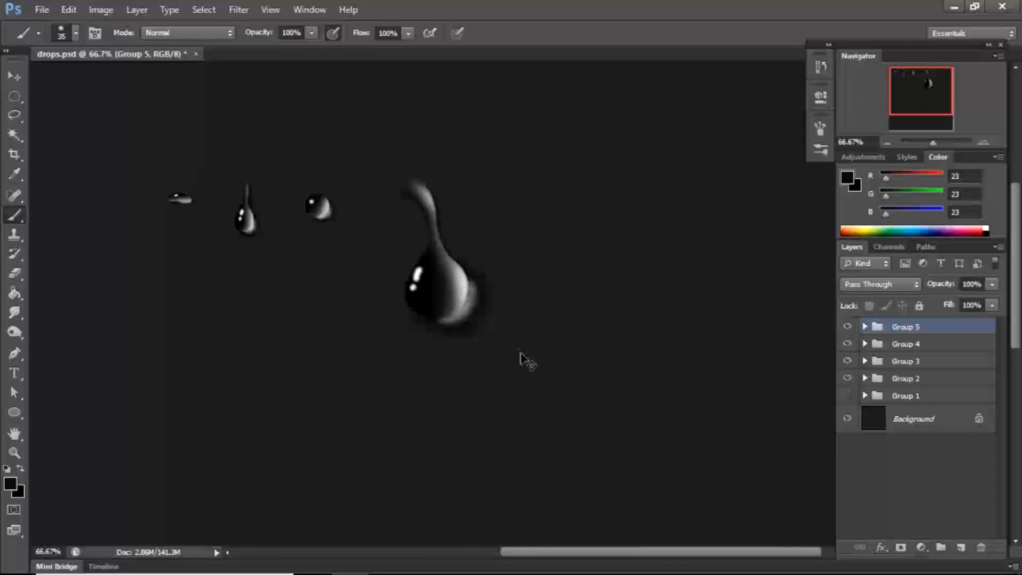
key("ctrl+minus")
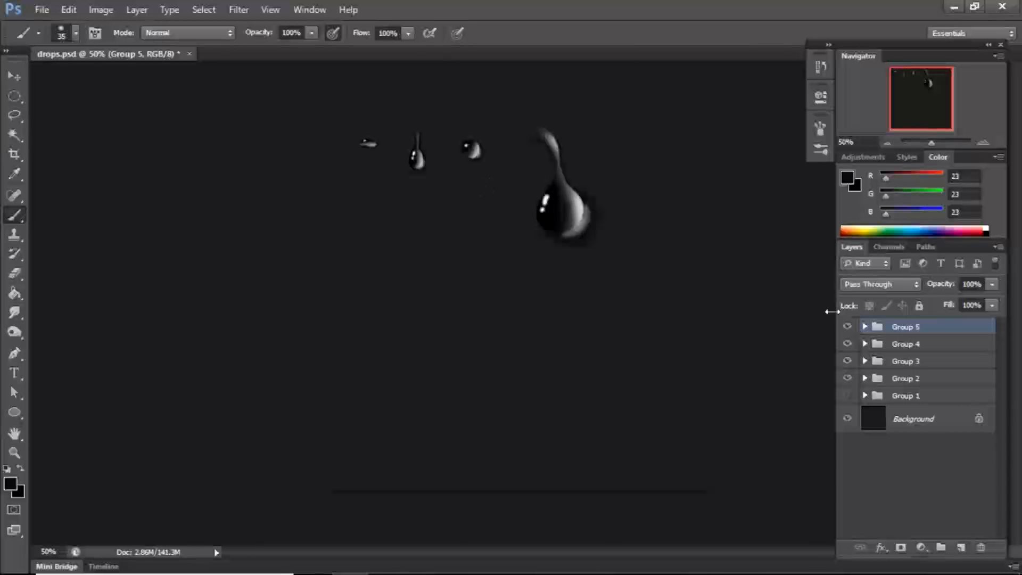
Duplicate the round, teardrop, flat and large curved-neck drops, placing each copy lower on the canvas
key("v")
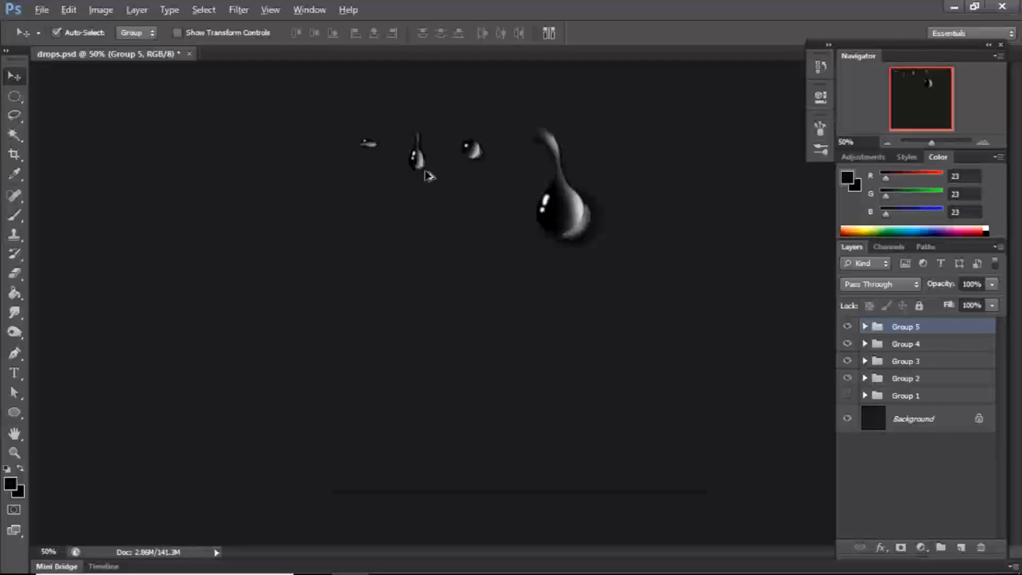
left_click_drag(473, 156, 439, 295)
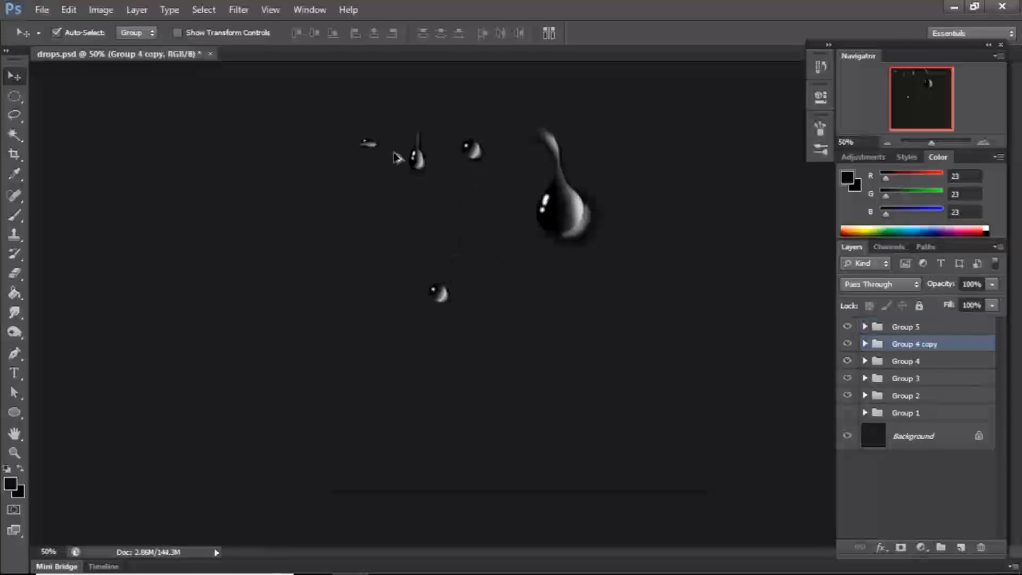
left_click_drag(417, 159, 368, 276)
left_click_drag(369, 143, 494, 316)
left_click_drag(568, 213, 645, 335)
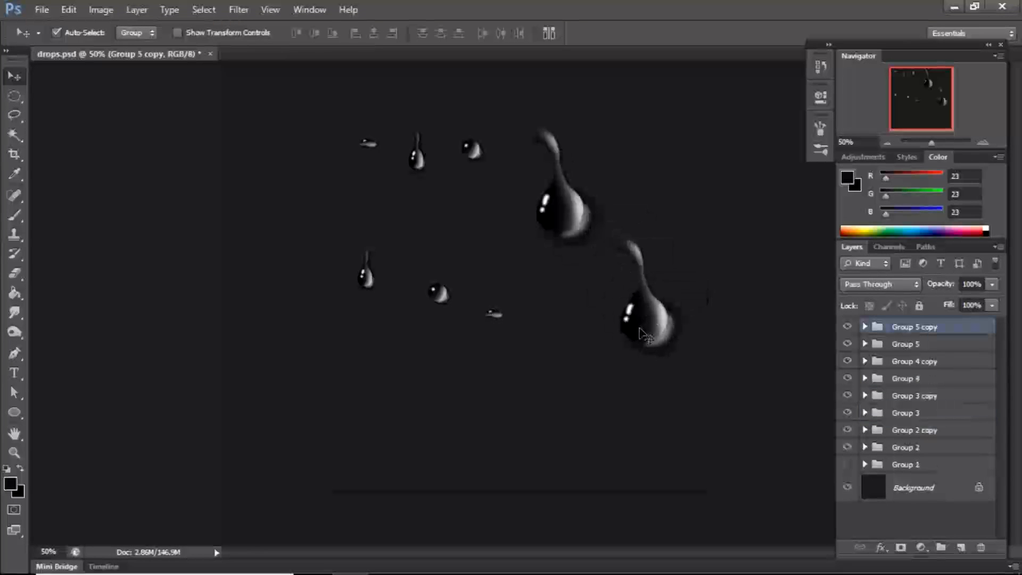
Scale the copy of the large curved-neck drop to about 53% and move it slightly up and to the right
key("ctrl+t")
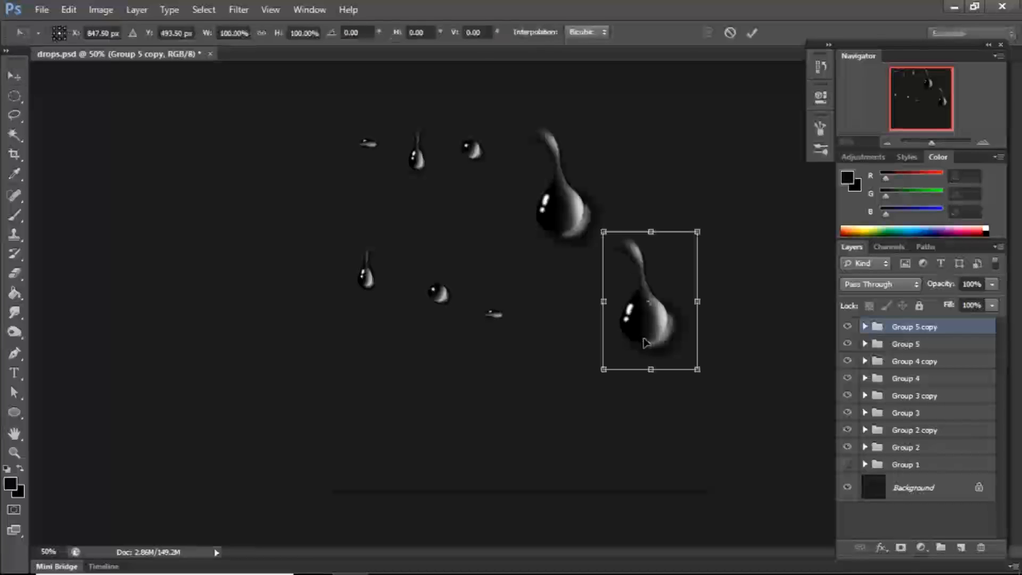
left_click_drag(600, 372, 626, 338)
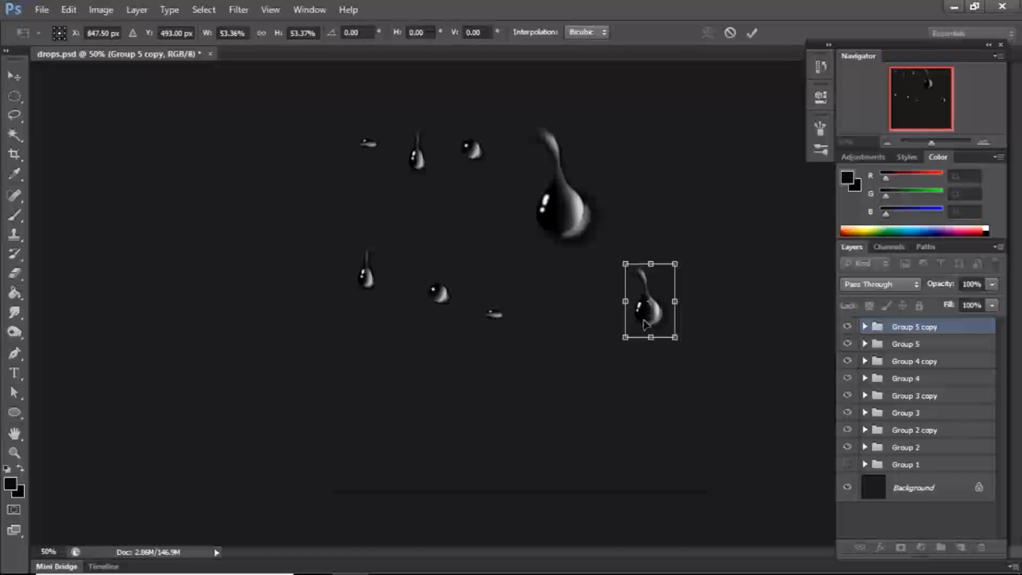
left_click_drag(631, 333, 665, 291)
left_click(752, 33)
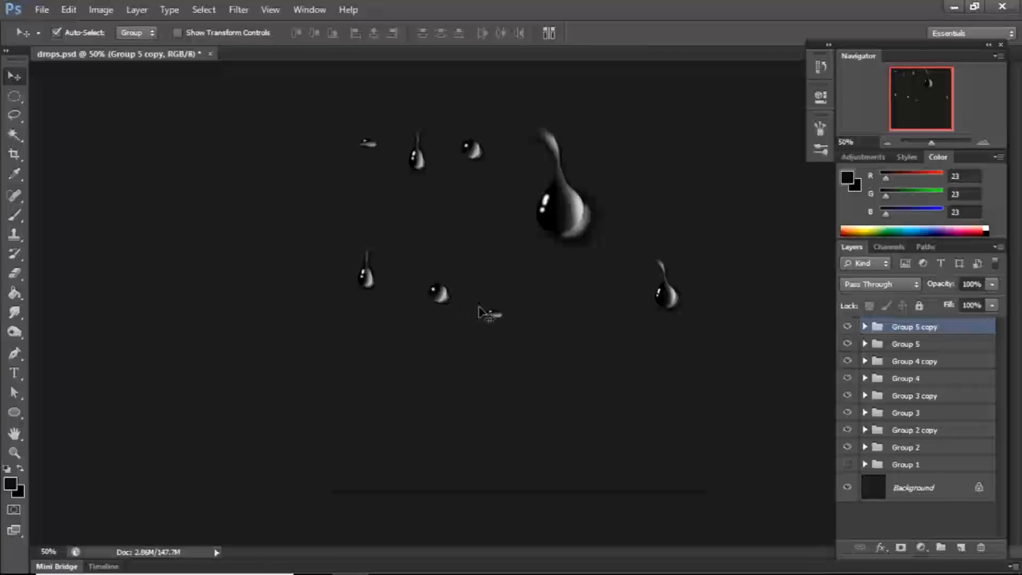
Scale the copy of the flat drop down to about 42%
left_click(495, 317)
key("ctrl+t")
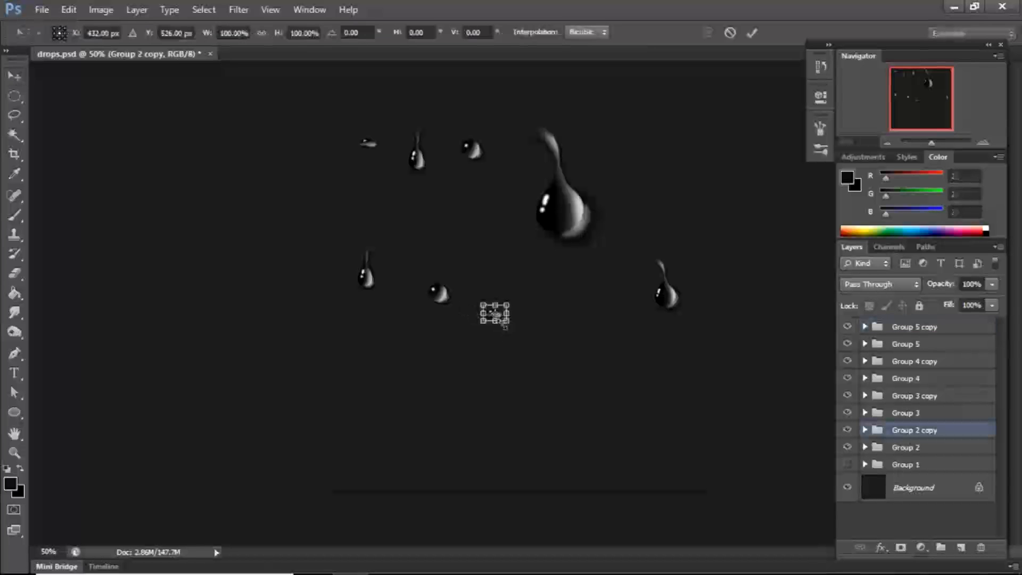
left_click_drag(509, 325, 497, 314)
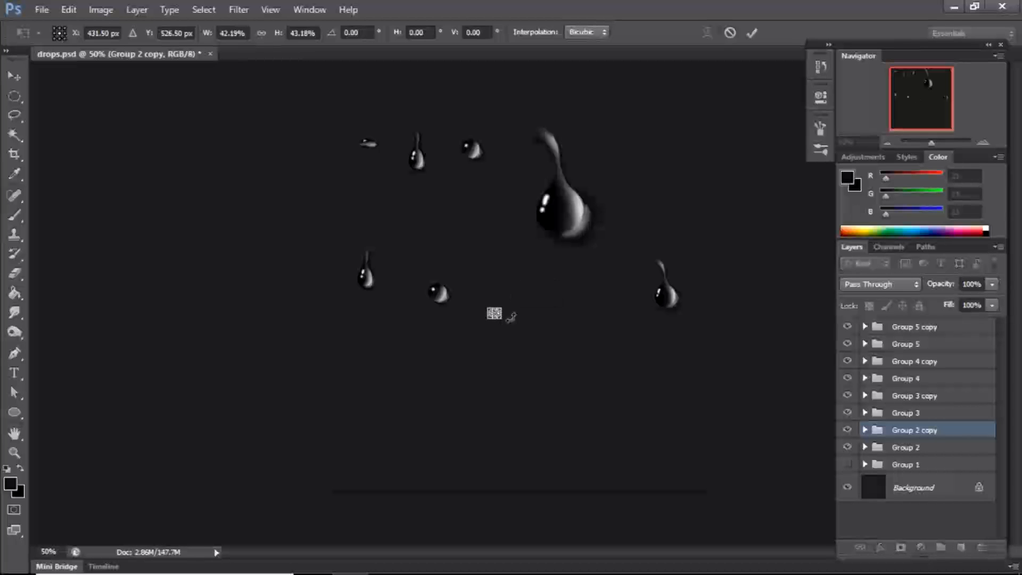
key("Return")
Shrink the copy of the round drop to roughly half its size
left_click(440, 299)
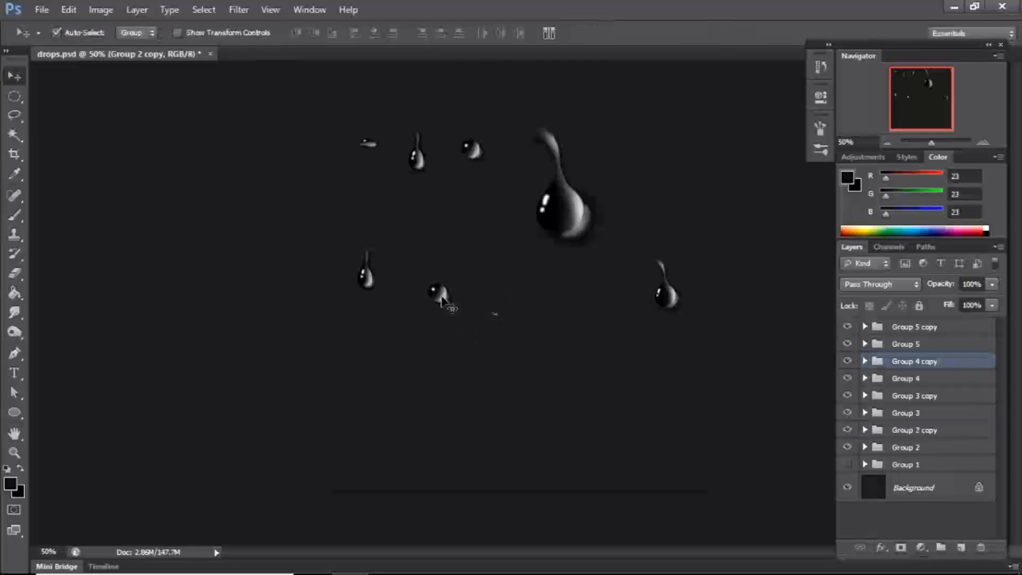
key("ctrl+t")
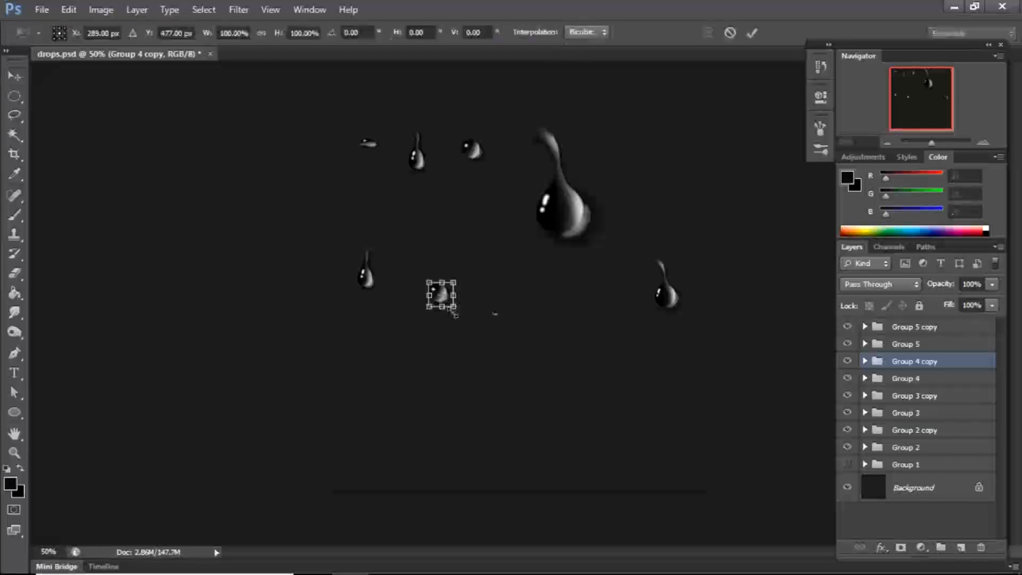
left_click_drag(456, 310, 451, 305)
key("Return")
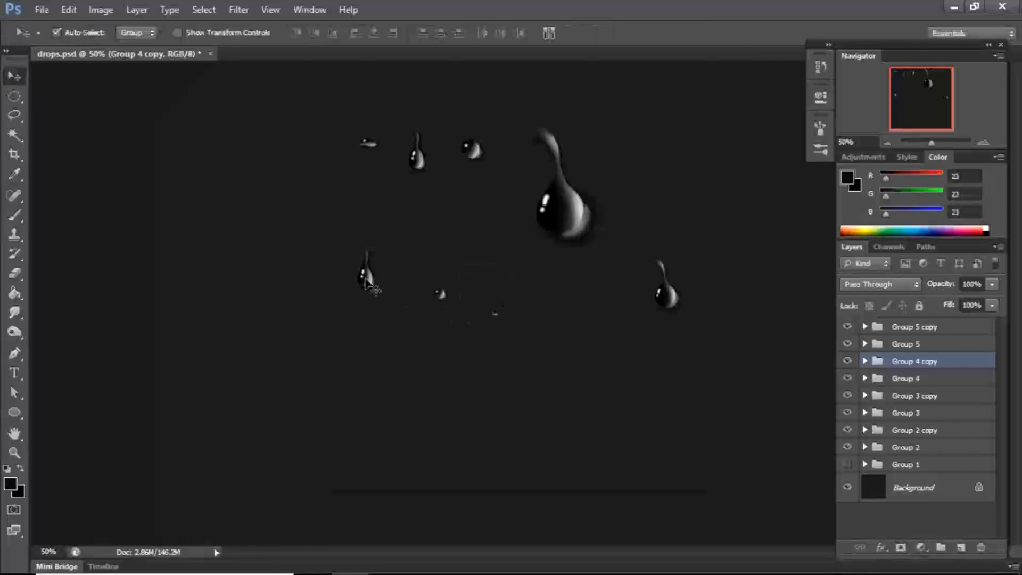
Scale the copy of the small teardrop down to about 53%
left_click(373, 286)
key("ctrl+t")
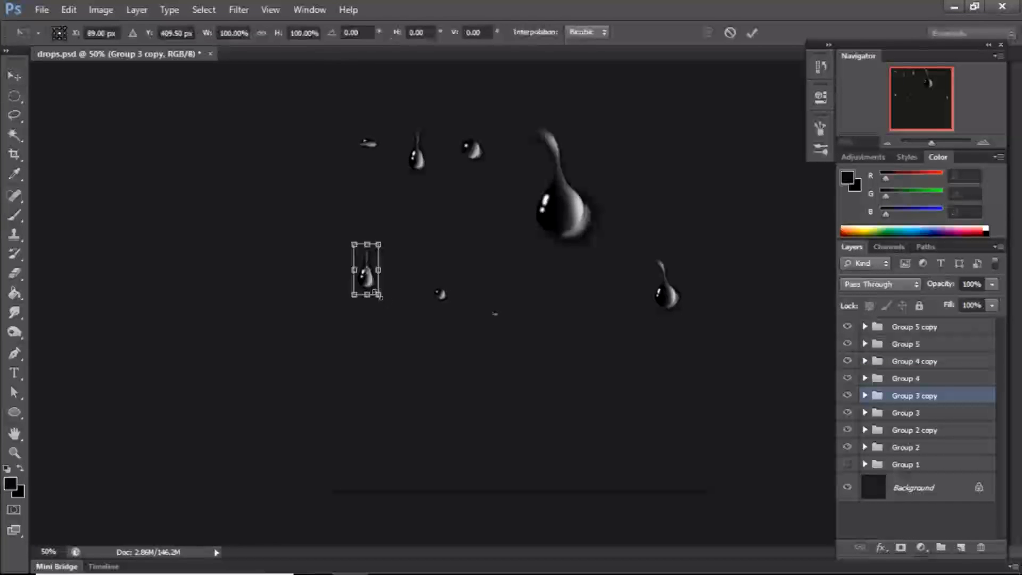
left_click_drag(377, 292, 376, 290)
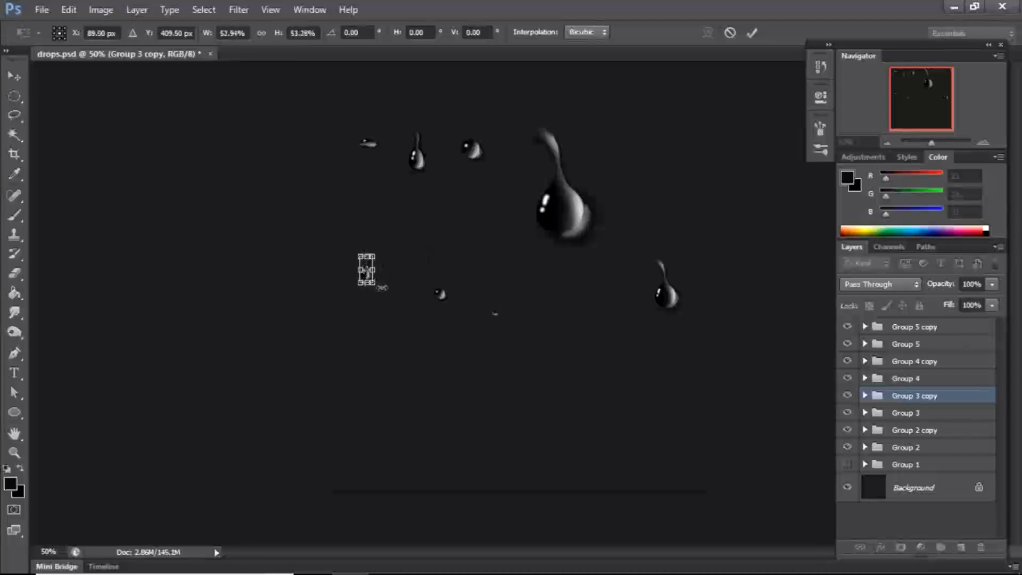
key("Return")
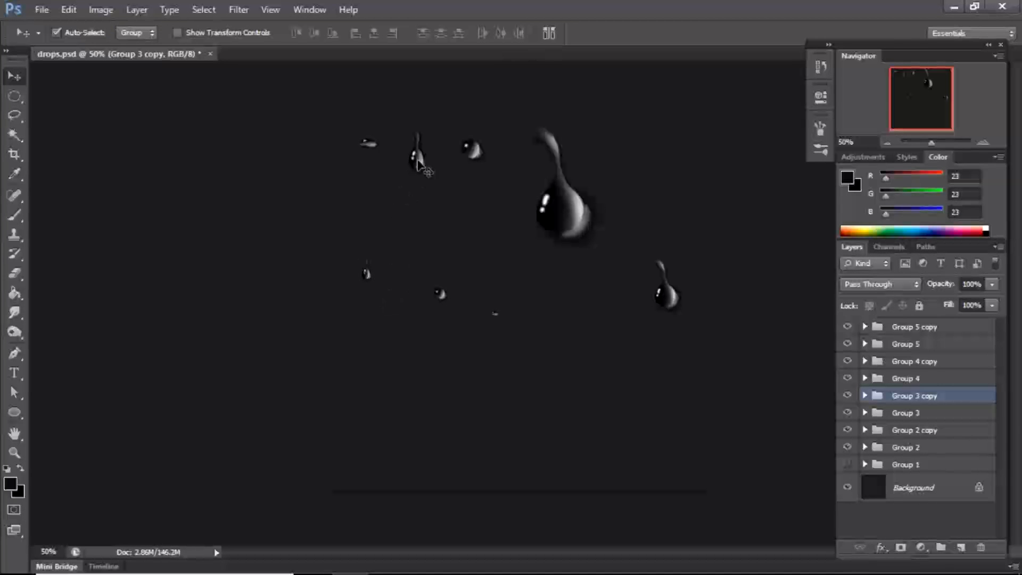
Scatter more drop copies in varied sizes across the canvas, including a round drop near the bottom edge and a curved-neck drop at lower left
left_click_drag(417, 167, 403, 256)
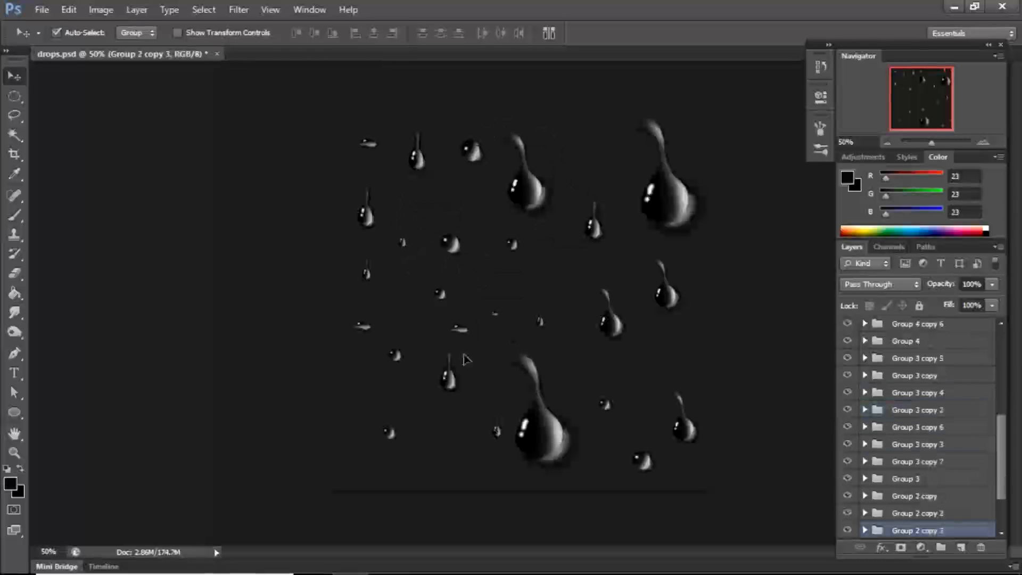
left_click_drag(460, 364, 450, 458)
left_click(530, 195, "alt")
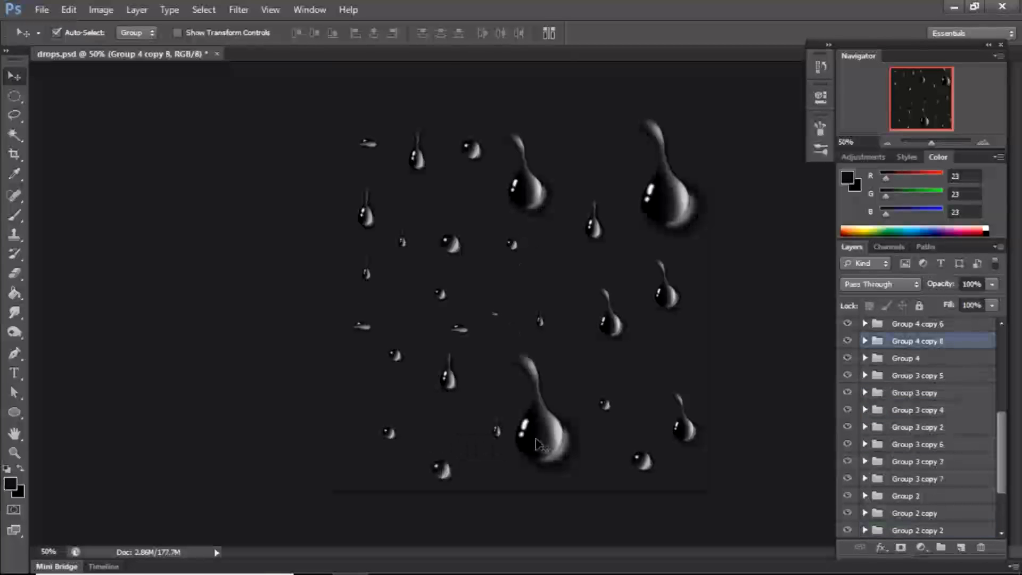
left_click_drag(526, 183, 367, 403)
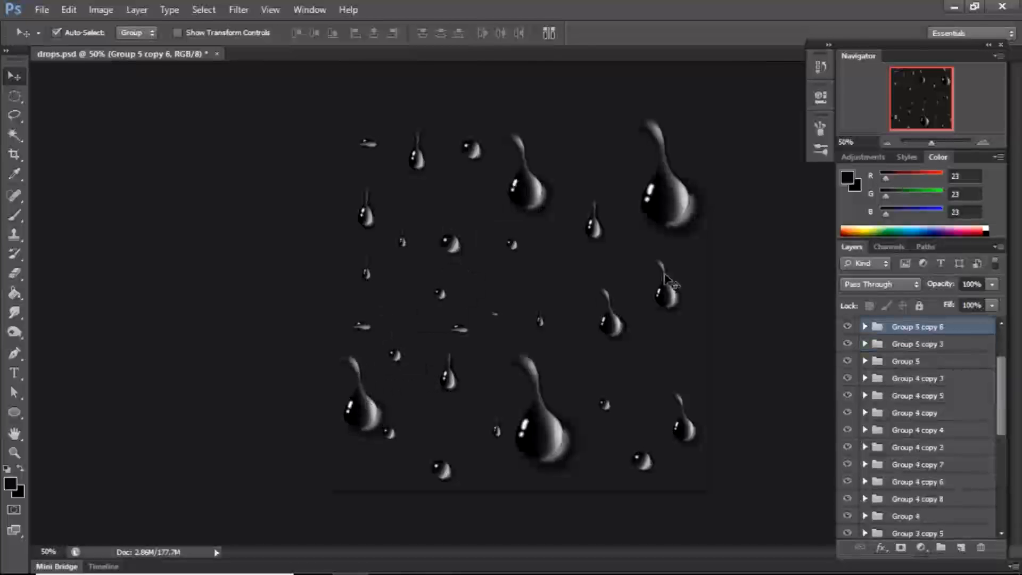
key("ctrl+minus")
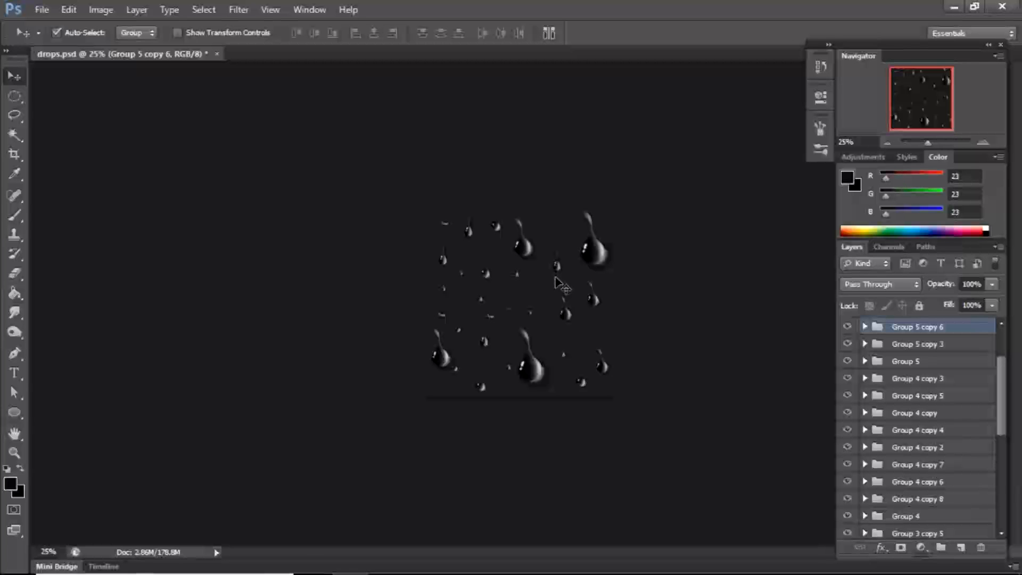
scroll(554, 277, "up", 5)
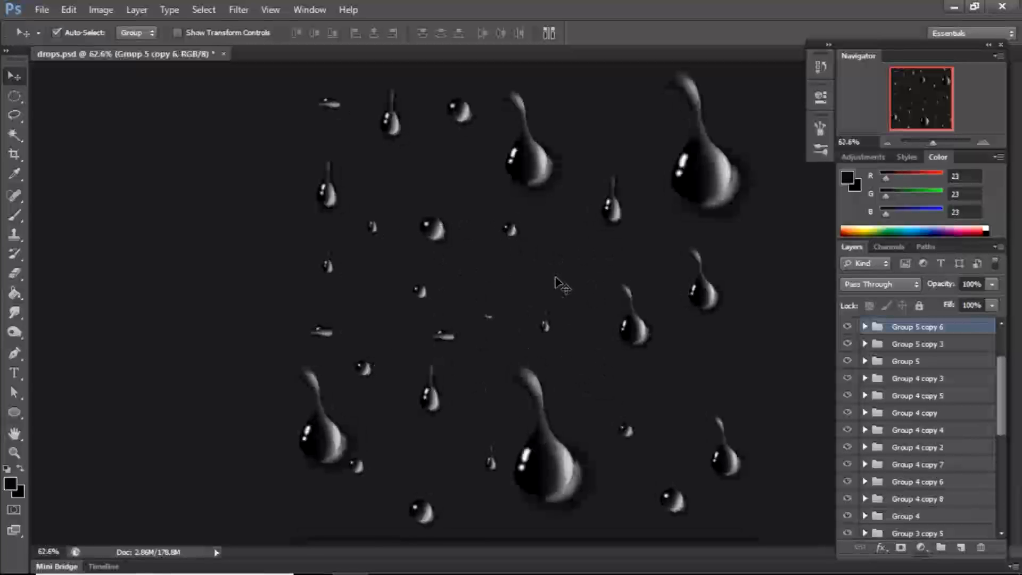